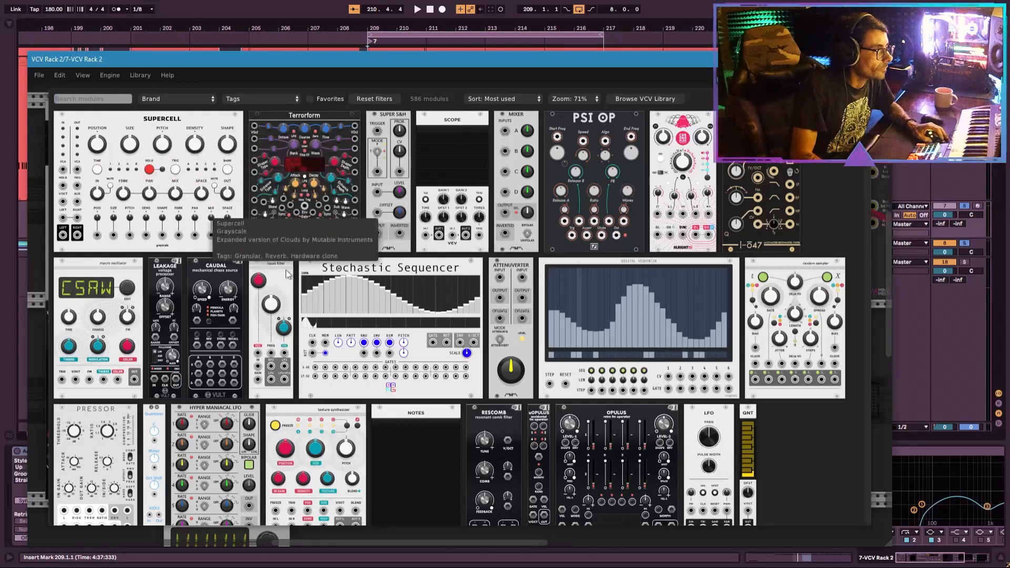
Close the module browser and move the rack window aside to uncover the arrangement tracks
left_click(857, 429)
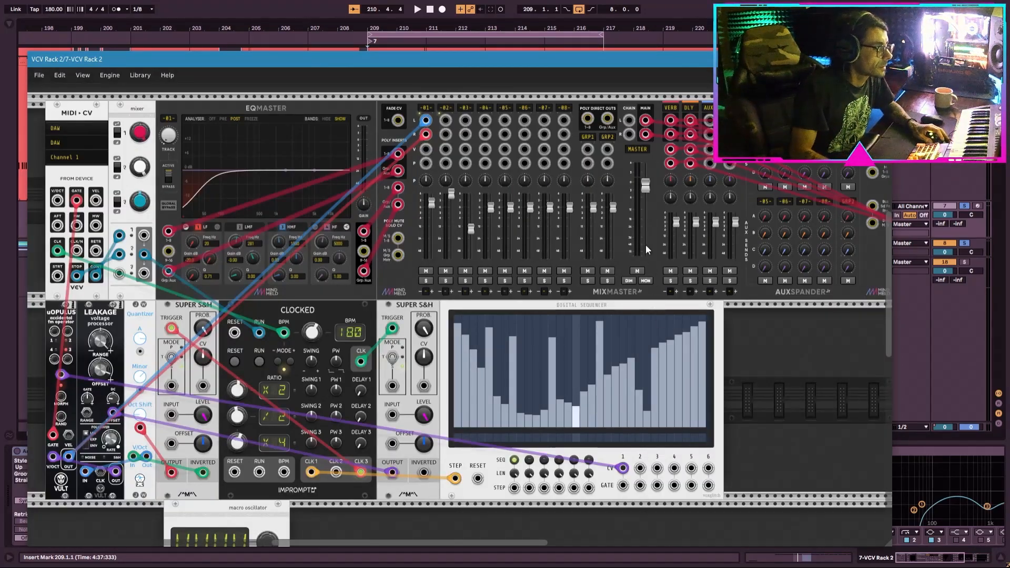
key("F11")
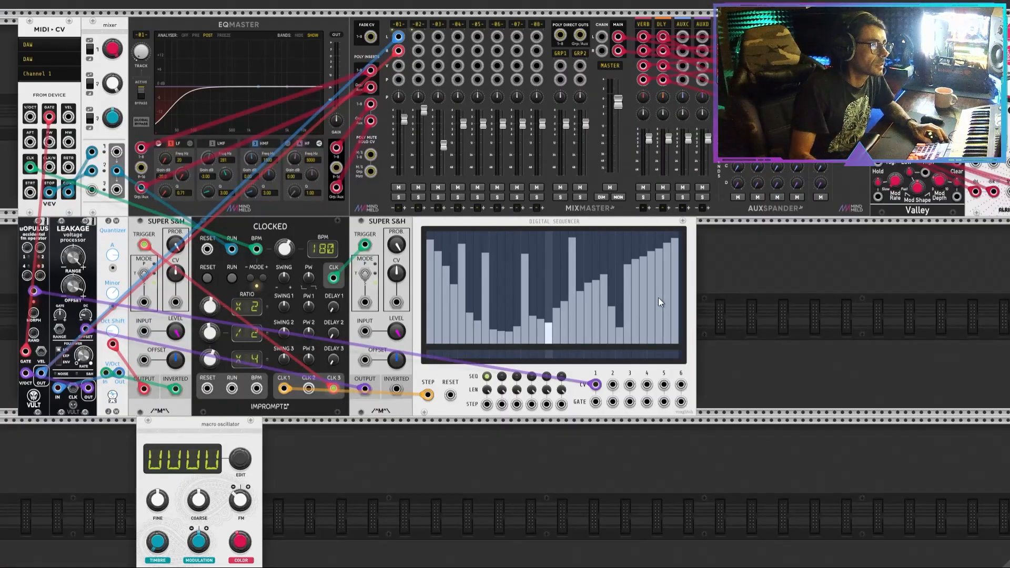
key("F11")
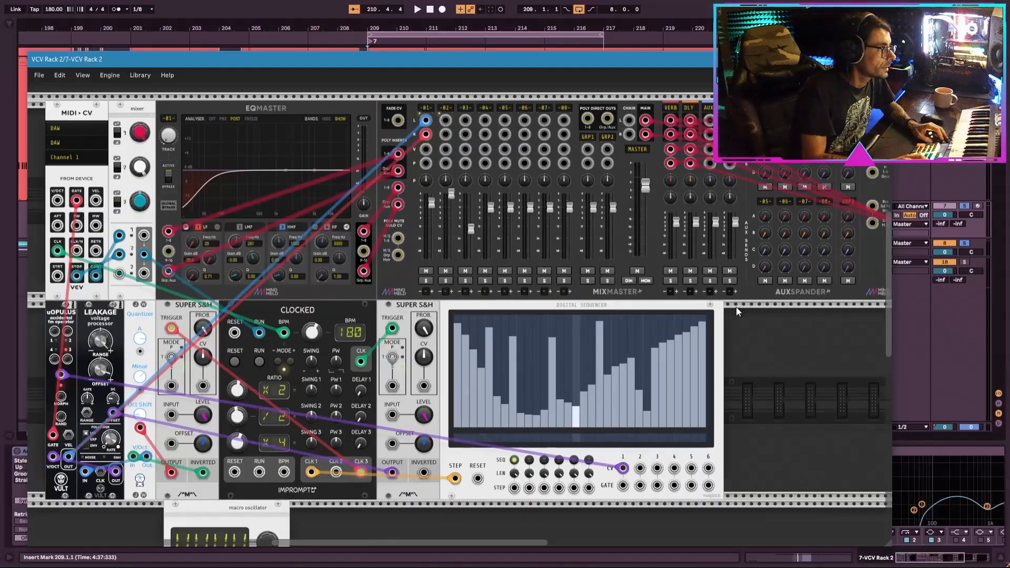
left_click_drag(869, 62, 855, 322)
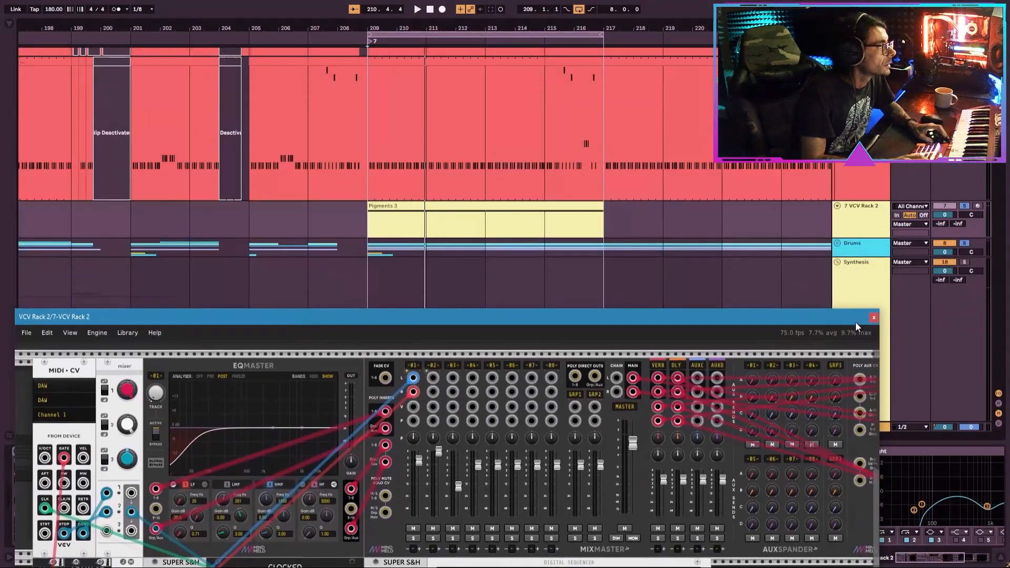
scroll(843, 239, "down", 2)
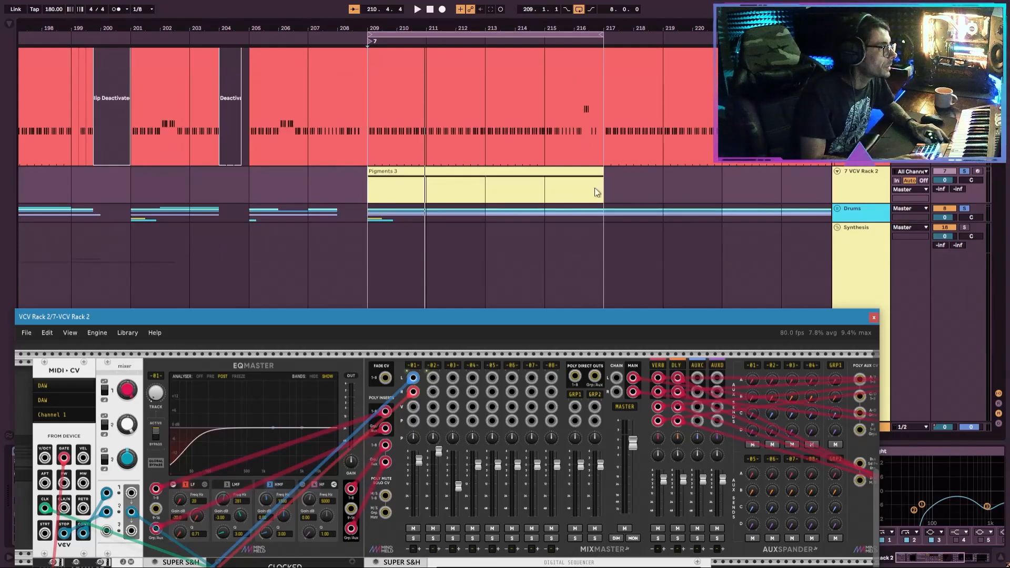
Start playback of the arrangement over the looped section holding the Pigments 3 clip
left_click(504, 169)
left_click_drag(487, 310, 564, 106)
left_click(545, 50)
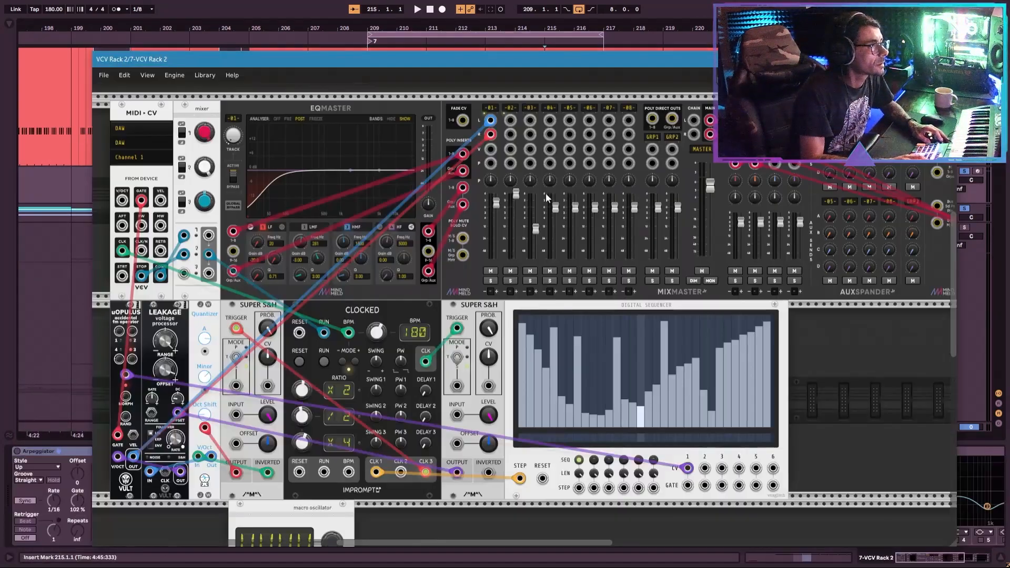
left_click_drag(417, 70, 351, 337)
key("space")
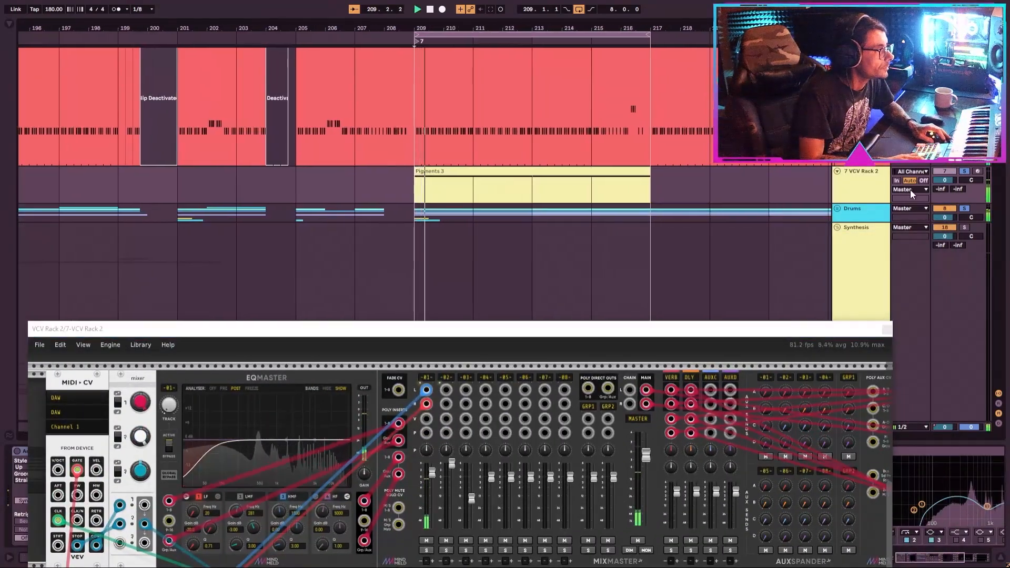
Show the rack full screen and delete the digital sequencer, both Super S&H, Opulus, Leakage, Quantizer and macro oscillator modules
left_click(630, 328)
left_click_drag(630, 328, 653, 55)
key("F11")
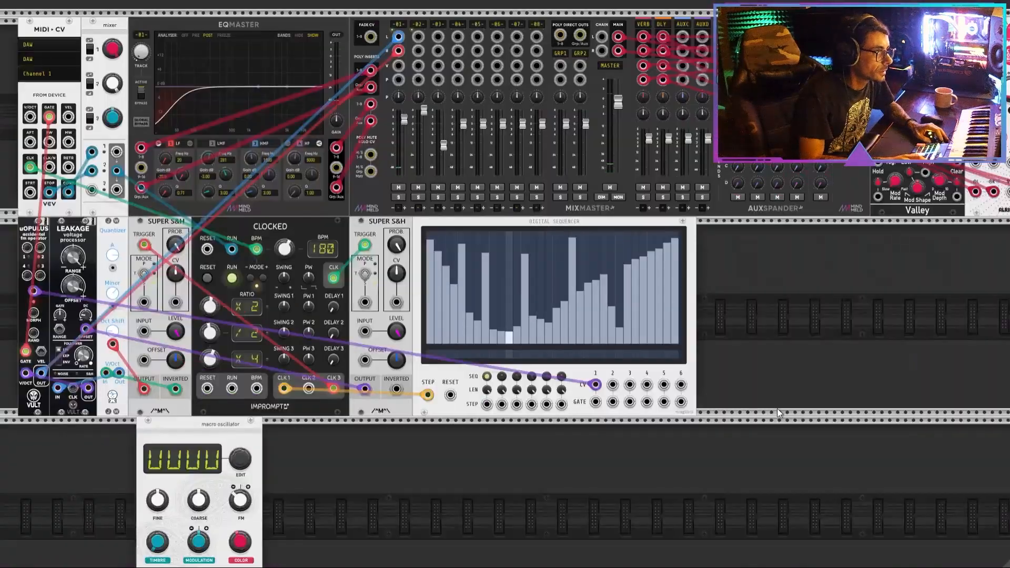
left_click_drag(792, 279, 367, 245)
key("Delete")
left_click_drag(7, 247, 190, 233)
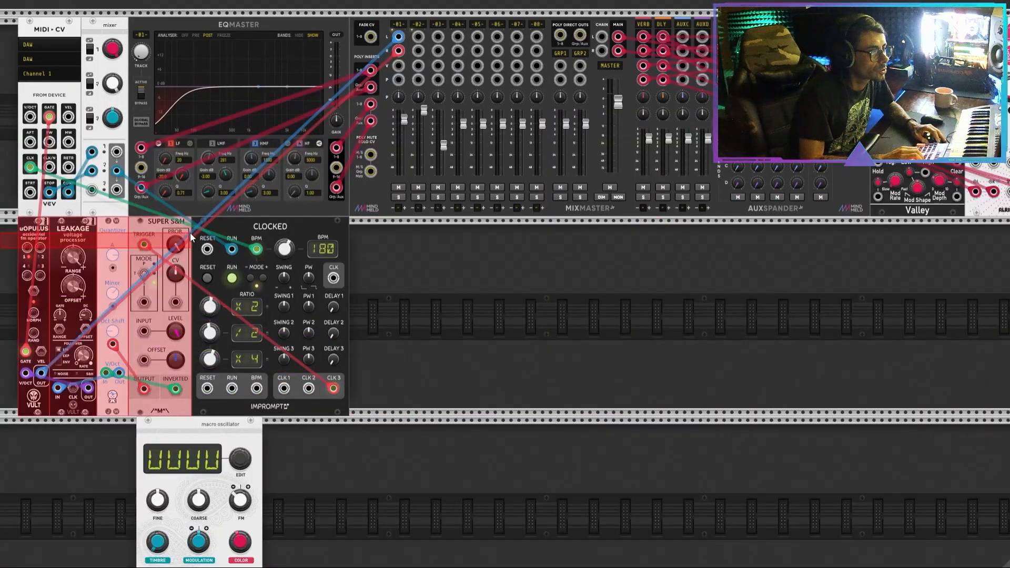
key("Delete")
key("Delete")
Place the Clocked module directly beneath MIDI-CV at the start of the second row and leave full screen
left_click_drag(246, 255, 66, 232)
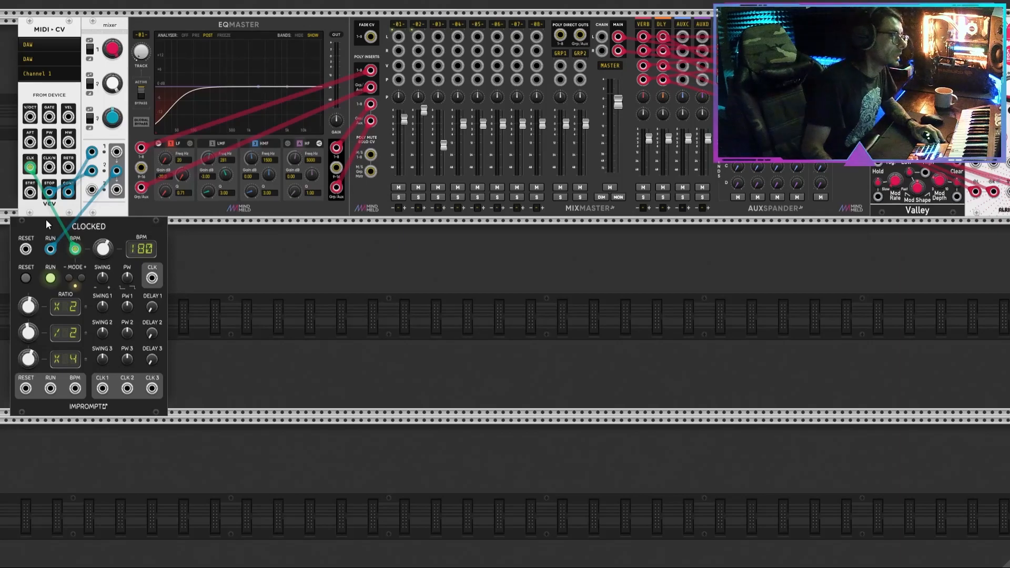
left_click_drag(44, 221, 64, 227)
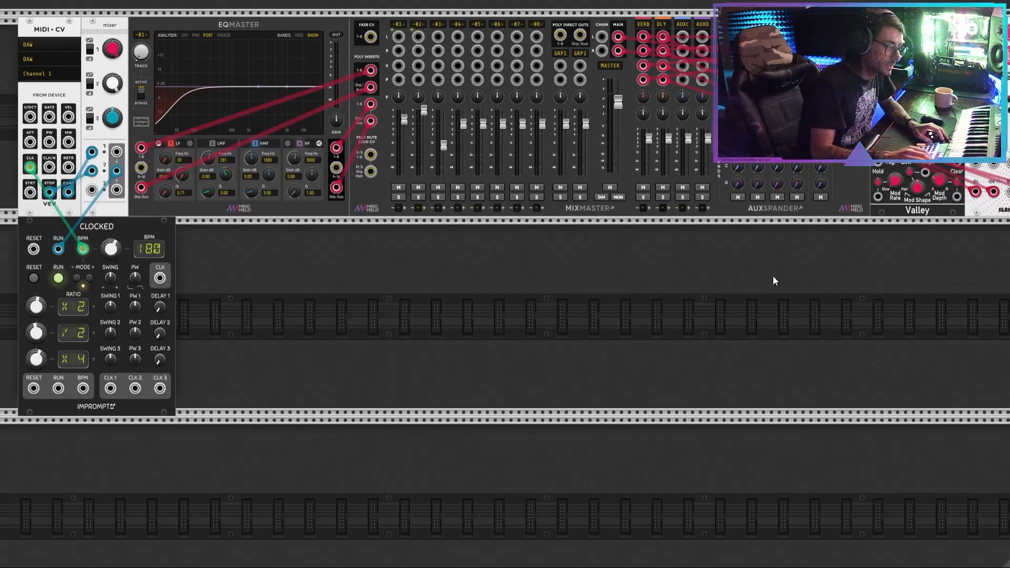
key("F11")
Turn off solo on the Drums track, then bring the rack window back into view
left_click_drag(884, 56, 858, 391)
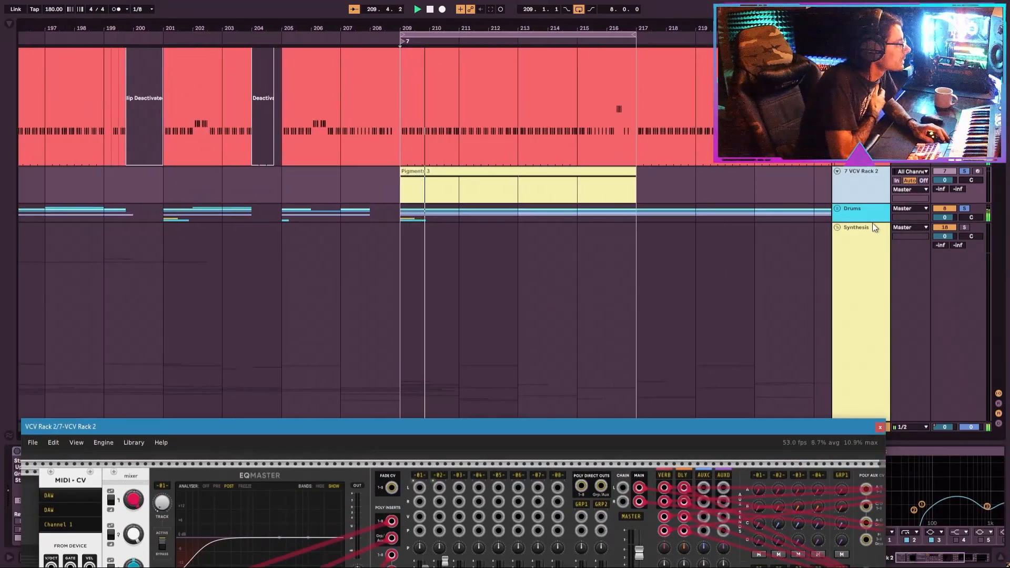
left_click(963, 210)
left_click_drag(563, 433, 575, 56)
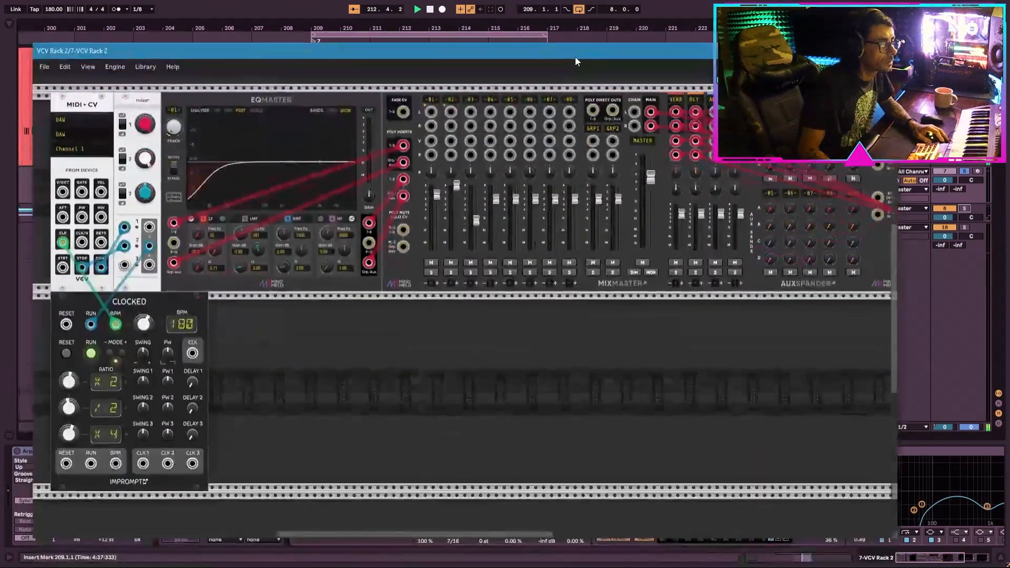
Add a macro oscillator module to the second row, to the right of Clocked
right_click(311, 384)
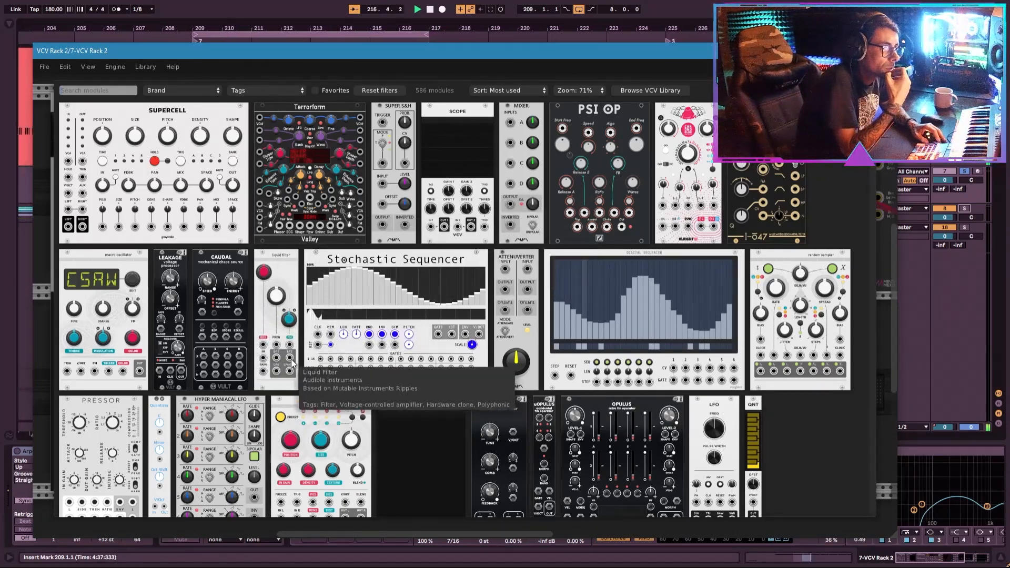
scroll(291, 359, "down", 1)
left_click_drag(111, 249, 382, 309)
Add the Caudal chaos source to the second row and a Super S&H module directly before it
right_click(512, 390)
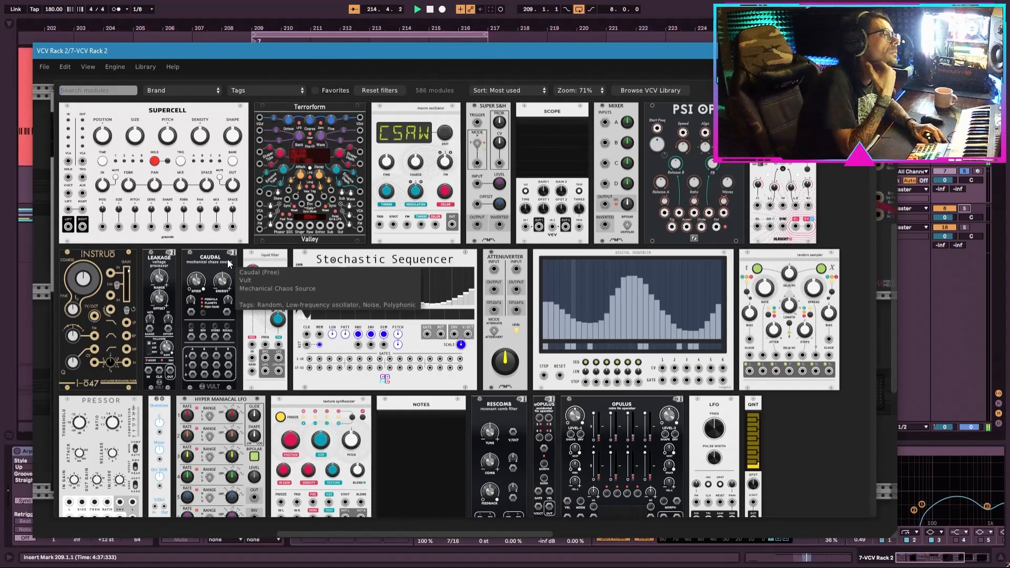
left_click_drag(228, 259, 627, 333)
right_click(526, 342)
left_click_drag(514, 162, 600, 391)
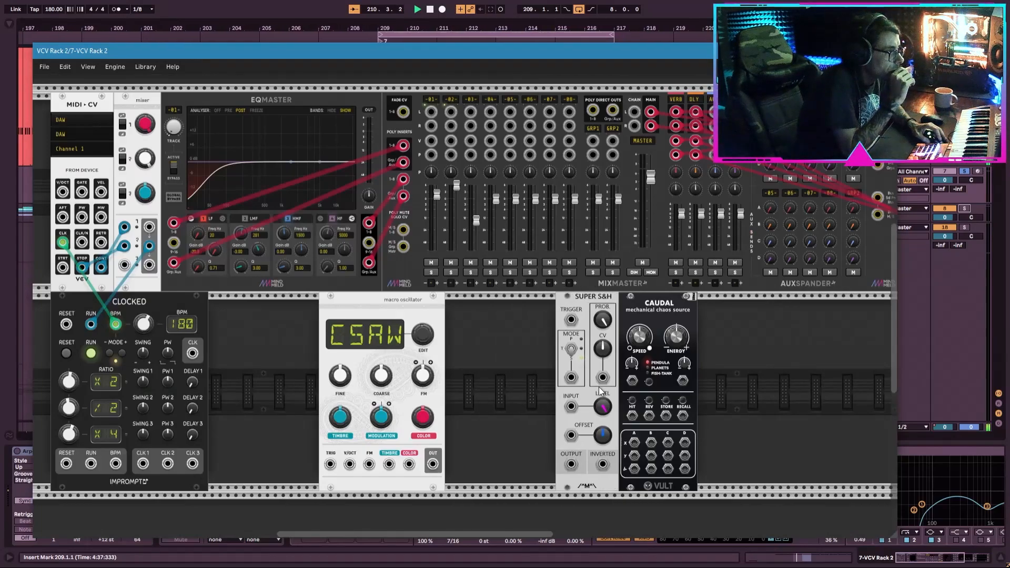
Add the Voxglitch Digital Sequencer to the third row, directly beneath Clocked
right_click(724, 401)
scroll(573, 345, "down", 2)
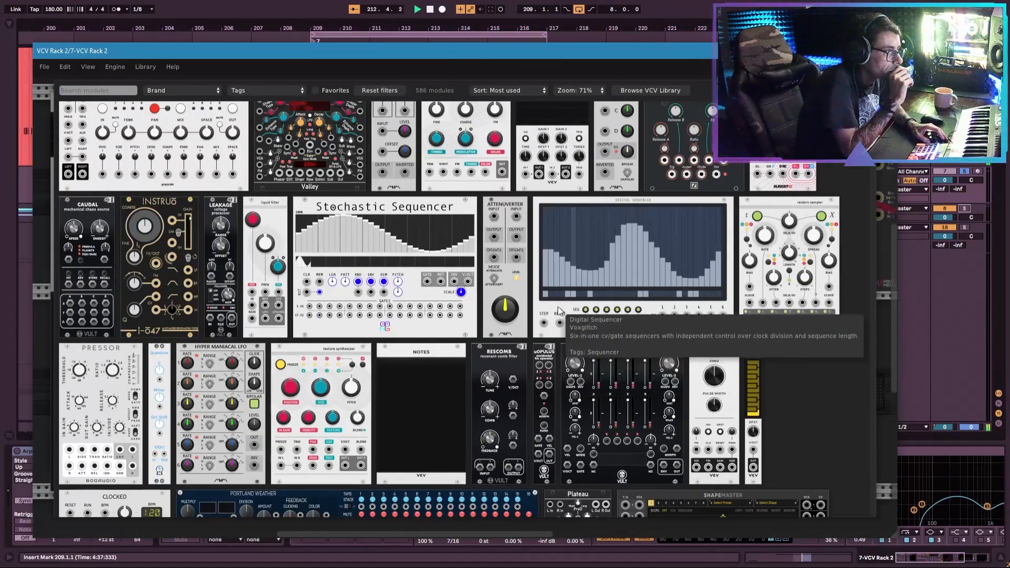
left_click_drag(545, 280, 189, 419)
scroll(255, 392, "down", 2)
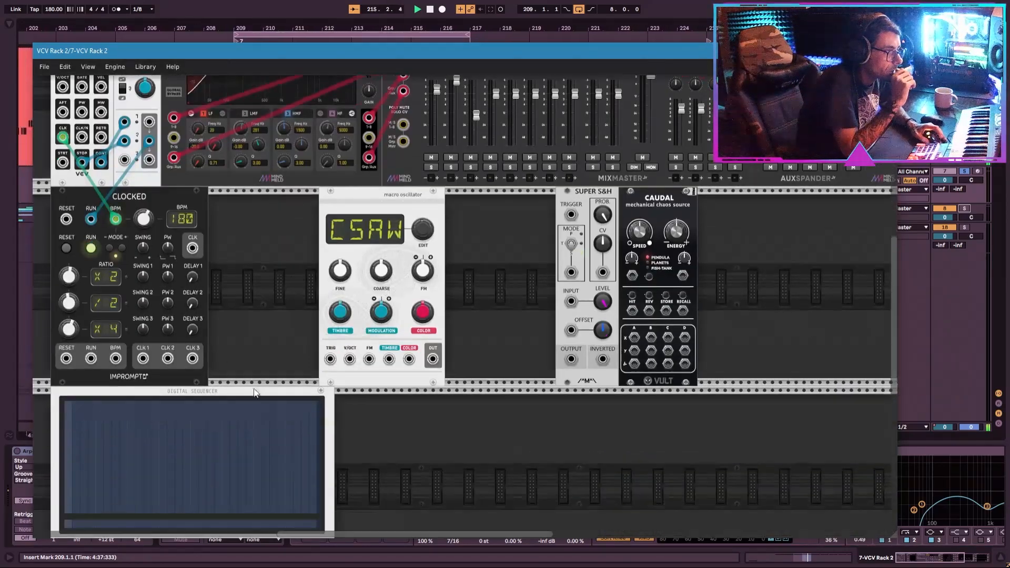
Add a Quantizer module directly after the digital sequencer in the third row
right_click(450, 472)
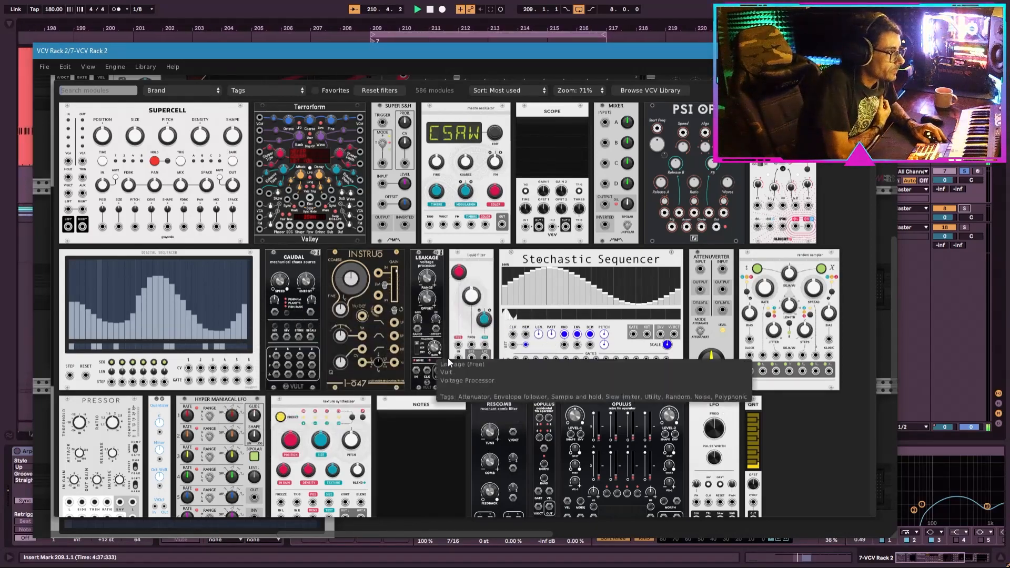
scroll(528, 337, "down", 1)
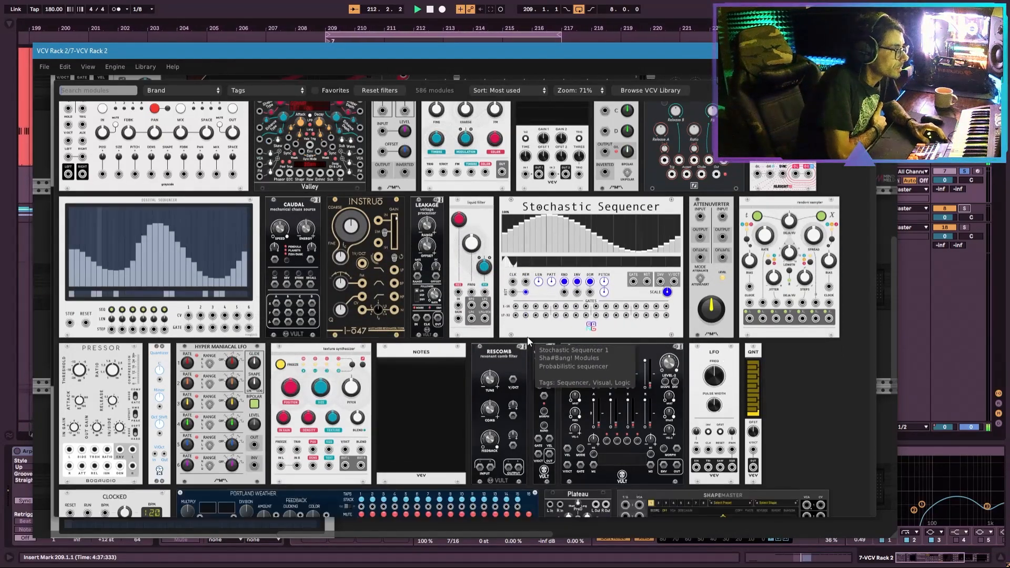
scroll(527, 337, "down", 2)
key("Escape")
left_click_drag(283, 354, 354, 439)
scroll(354, 437, "down", 1)
Add the Bogaudio Pressor compressor to the third row, beneath Super S&H
right_click(438, 431)
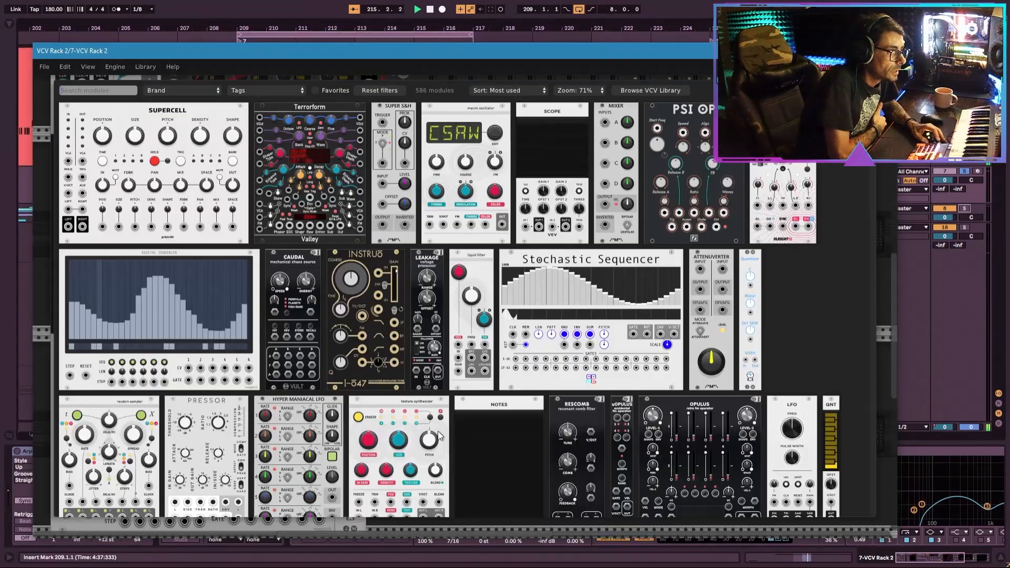
key("Escape")
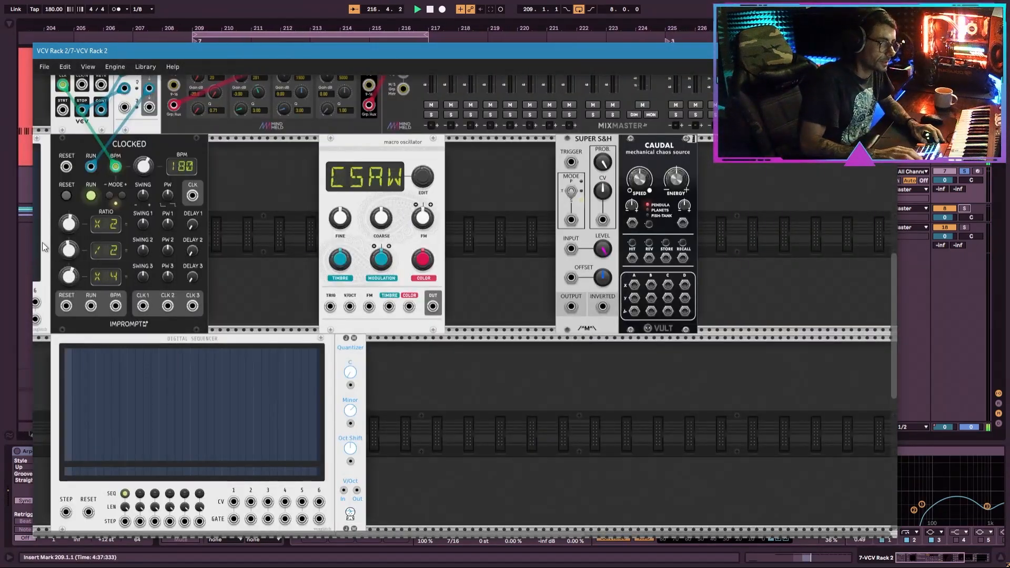
right_click(421, 396)
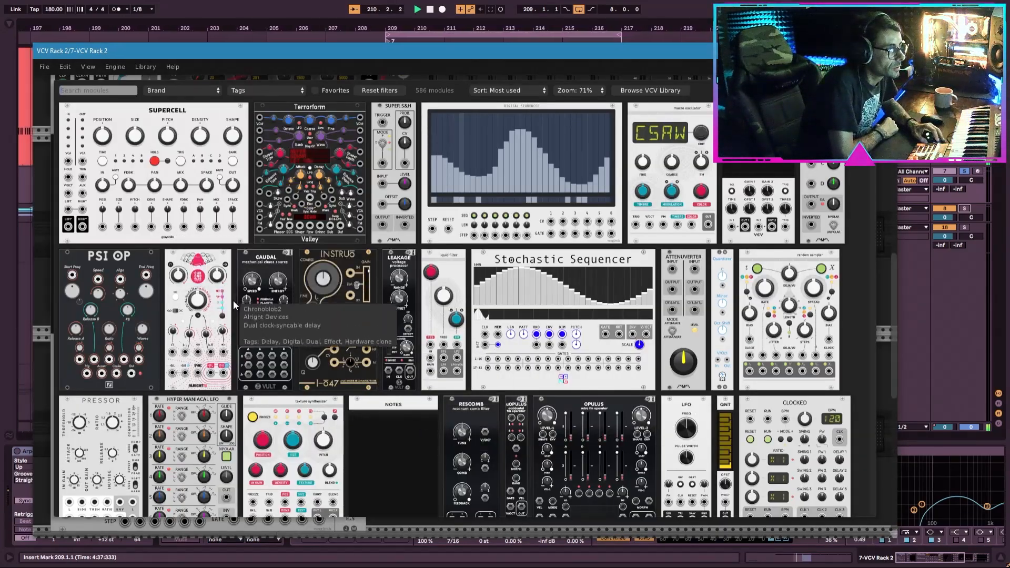
left_click(127, 421)
left_click_drag(566, 436, 621, 371)
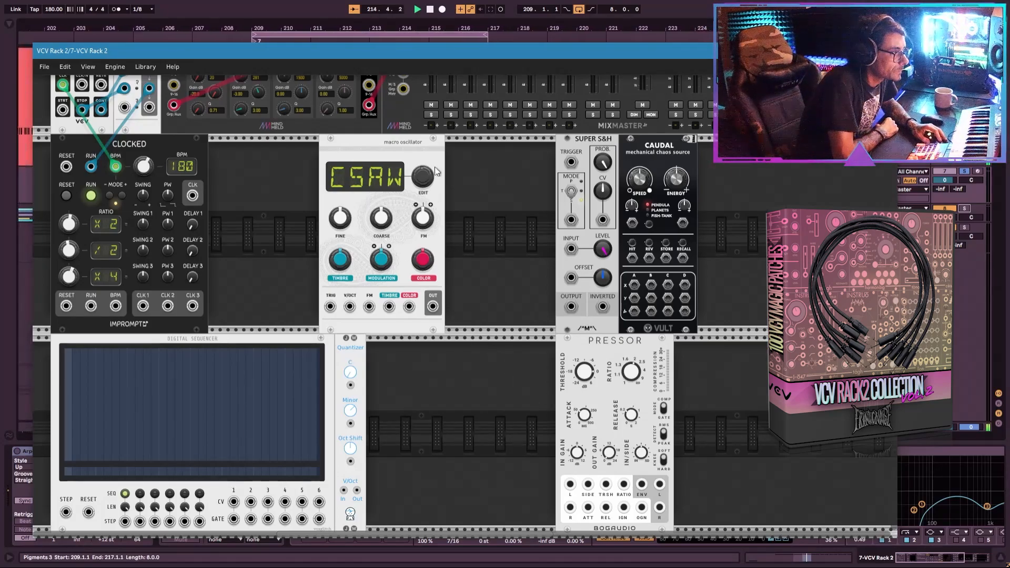
Patch the macro oscillator through Pressor's left and right channels into MixMaster's first channel, and place the oscillator beside Super S&H
left_click_drag(435, 169, 465, 228)
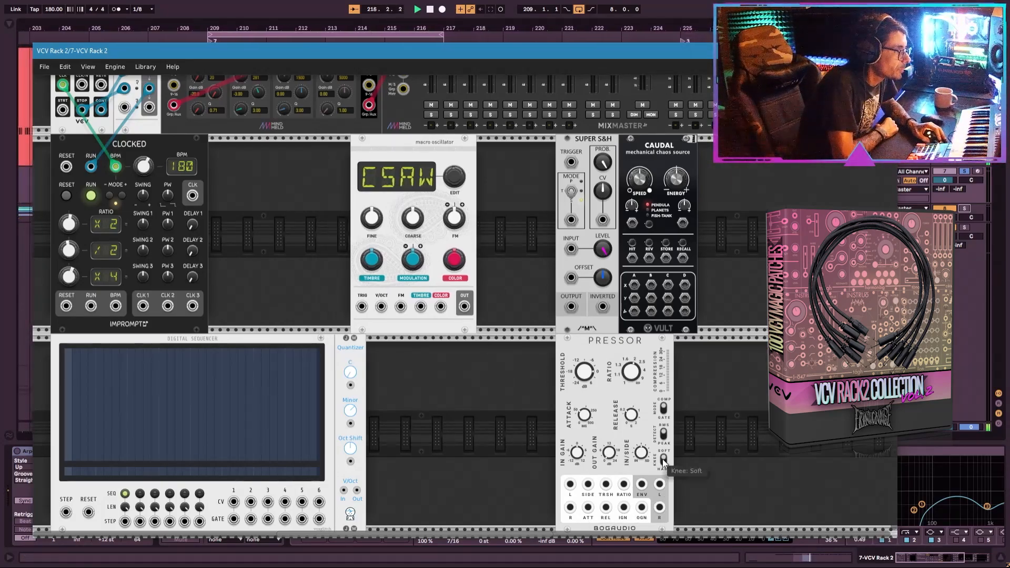
mouse_move(659, 484)
left_mouse_down()
mouse_move(574, 203)
mouse_move(495, 62)
mouse_move(430, 91)
mouse_move(635, 537)
mouse_move(660, 492)
left_mouse_up()
left_click_drag(571, 470, 467, 288)
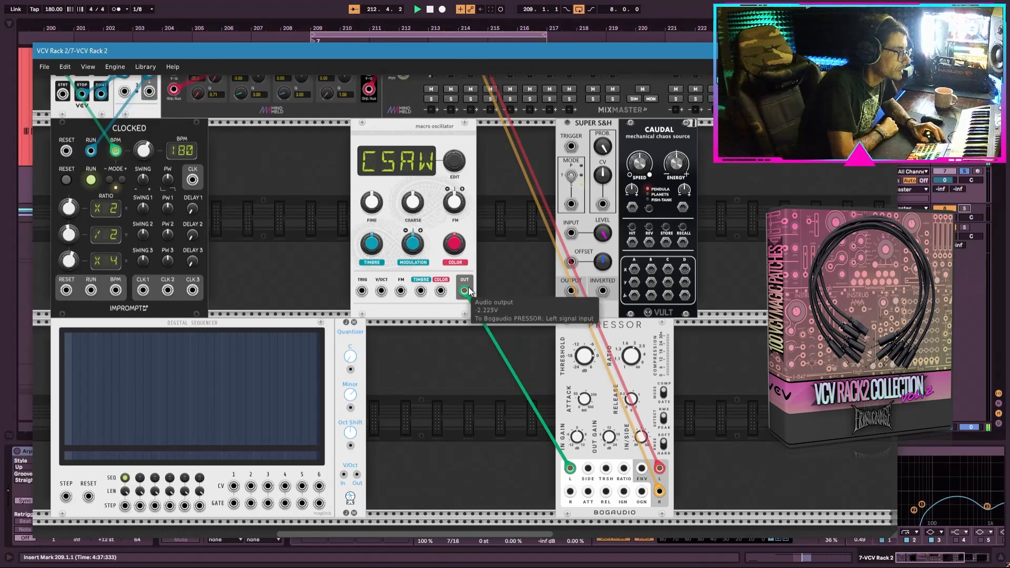
left_click_drag(571, 492, 464, 290)
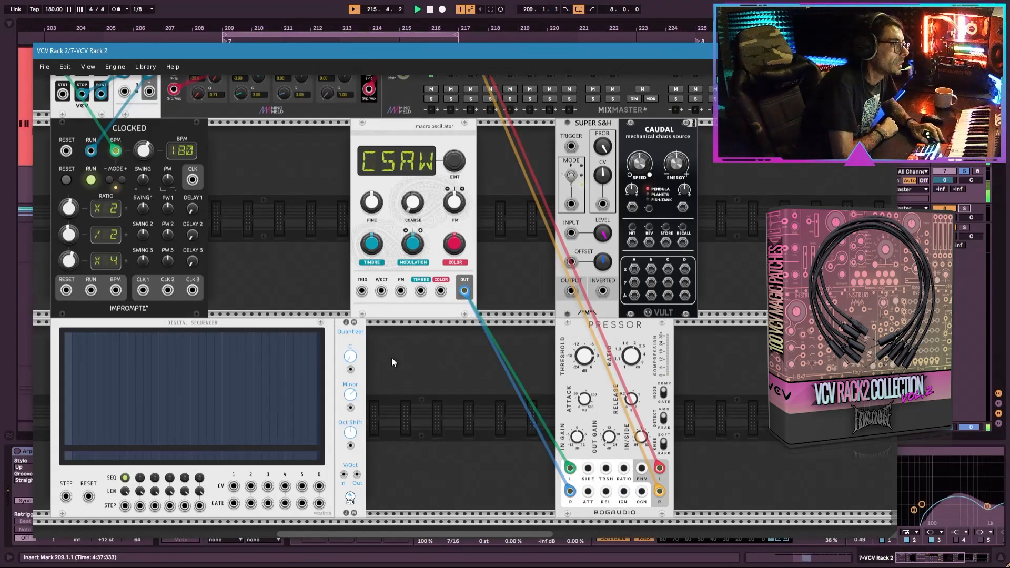
left_click_drag(426, 122, 495, 119)
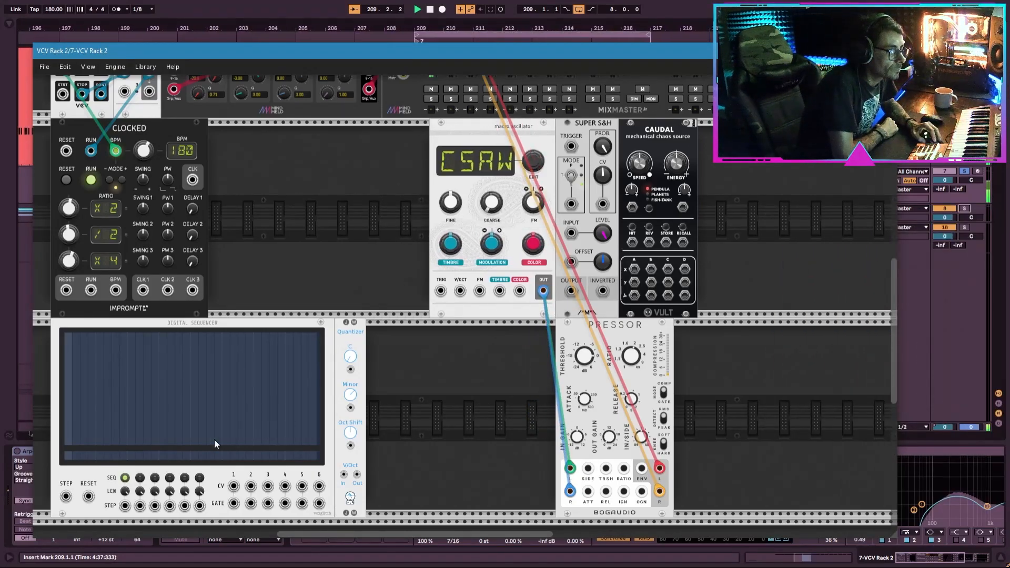
Randomize the digital sequencer's steps and insert a Leakage voltage processor between it and the Quantizer
right_click(131, 377)
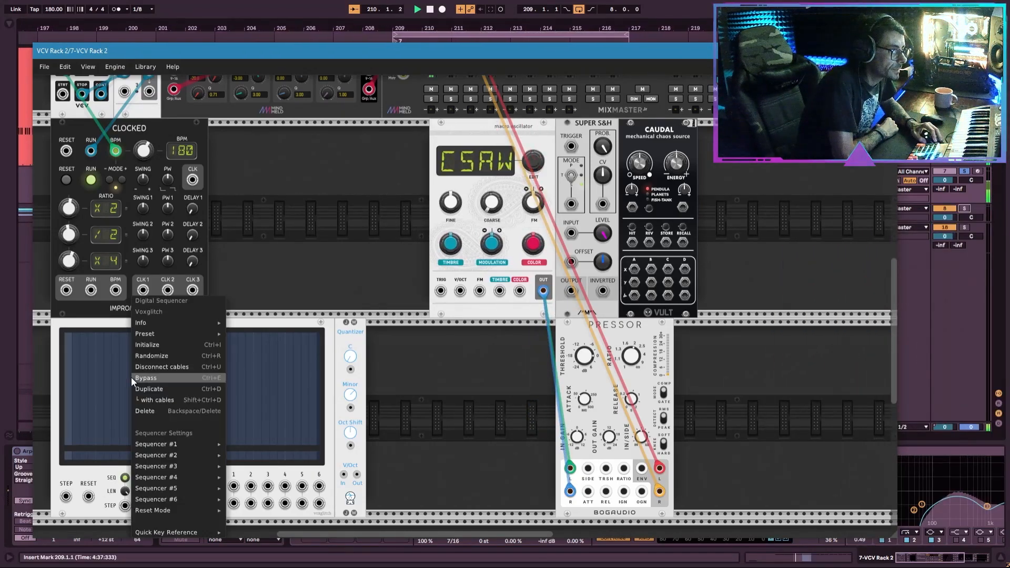
left_click(176, 355)
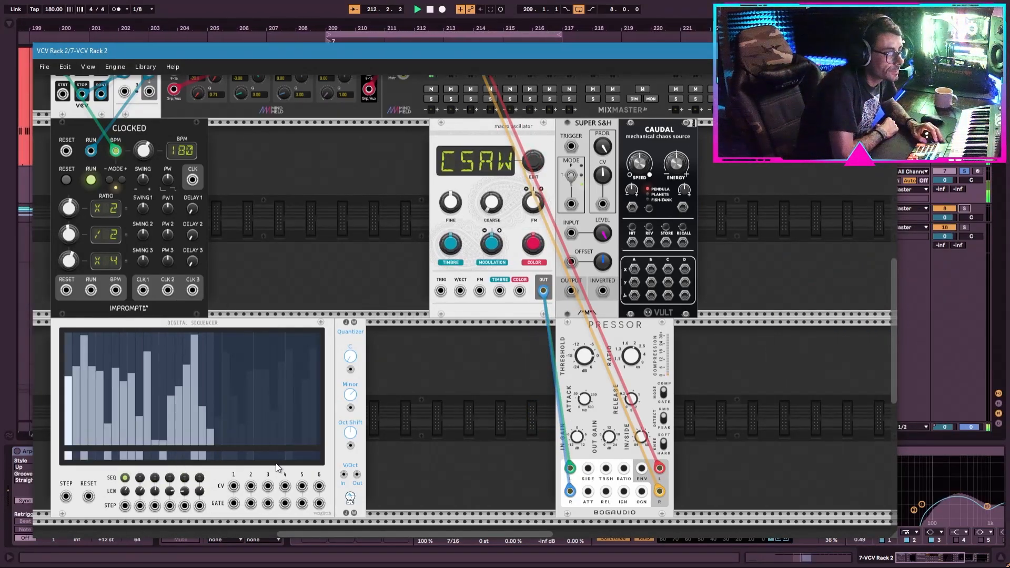
right_click(421, 409)
left_click_drag(413, 301, 386, 454)
mouse_move(359, 338)
left_mouse_down()
mouse_move(416, 331)
mouse_move(367, 336)
left_mouse_up()
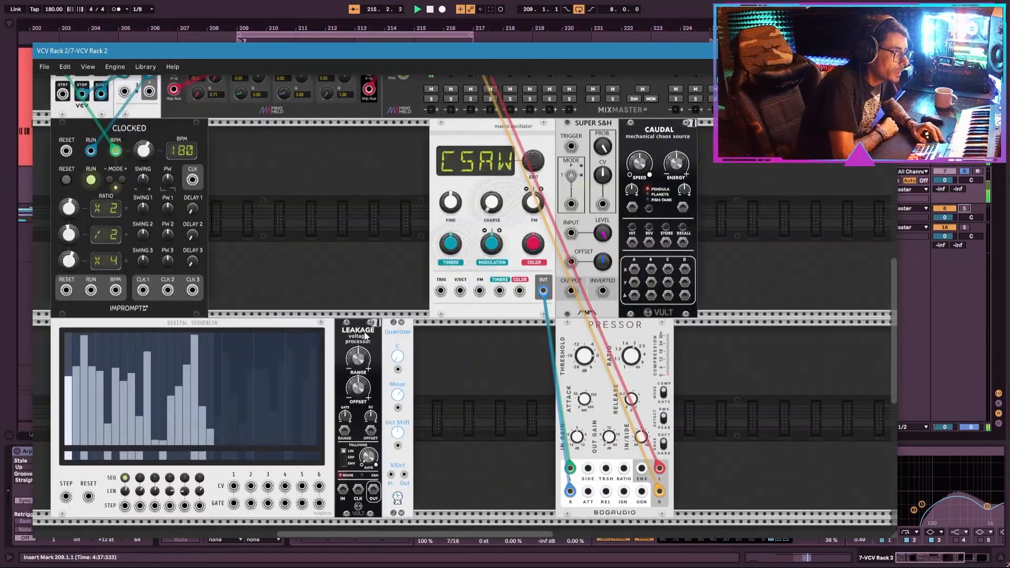
Patch the sequencer's CV 1 output through Leakage and the Quantizer into the macro oscillator's V/Oct input
left_click_drag(235, 489, 452, 322)
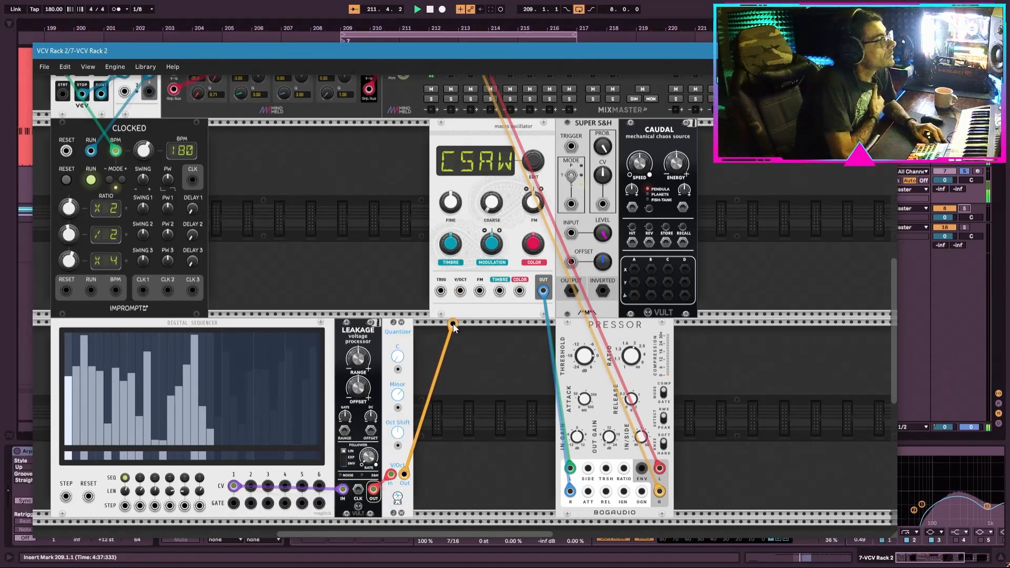
left_click_drag(452, 300, 460, 291)
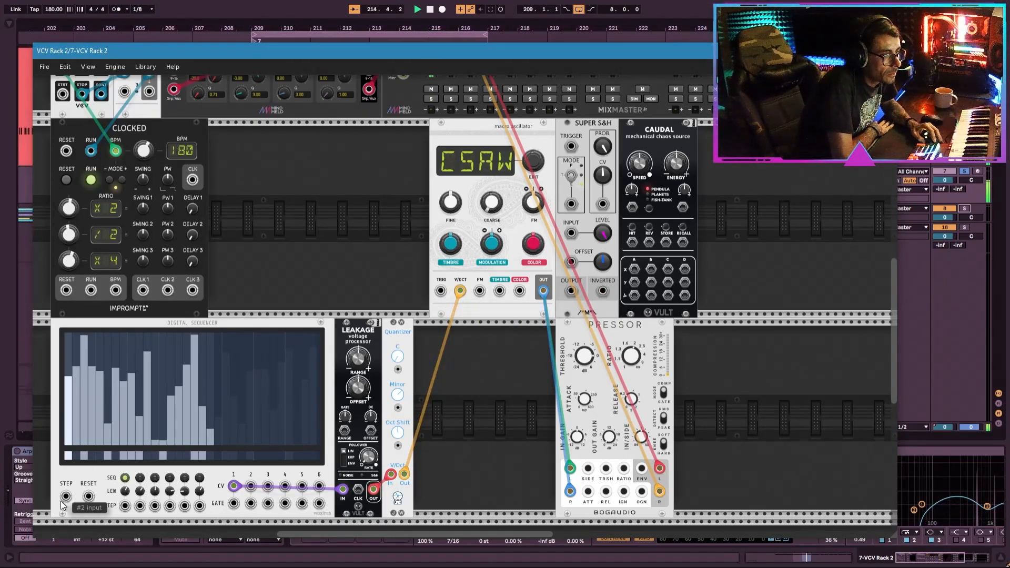
Drive the digital sequencer's STEP input from Clocked's CLK 2 output and set that clock's ratio to x2
left_click_drag(66, 496, 146, 258)
left_click_drag(200, 286, 138, 359)
left_click_drag(69, 498, 69, 498)
left_click_drag(75, 240, 465, 304)
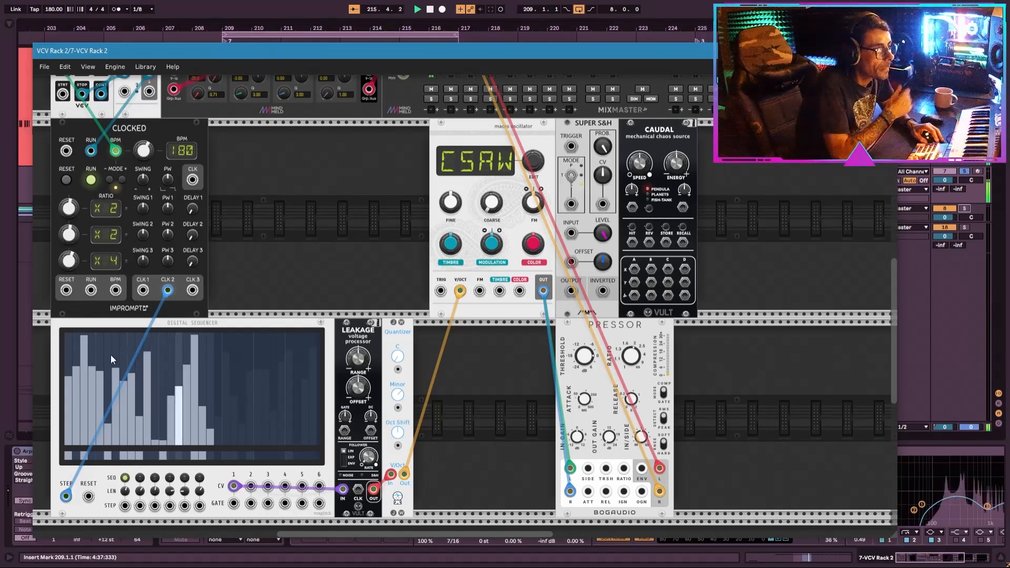
Set the Quantizer's root note to G and adjust Leakage, with its Range at about 0.312
left_click_drag(397, 356, 466, 296)
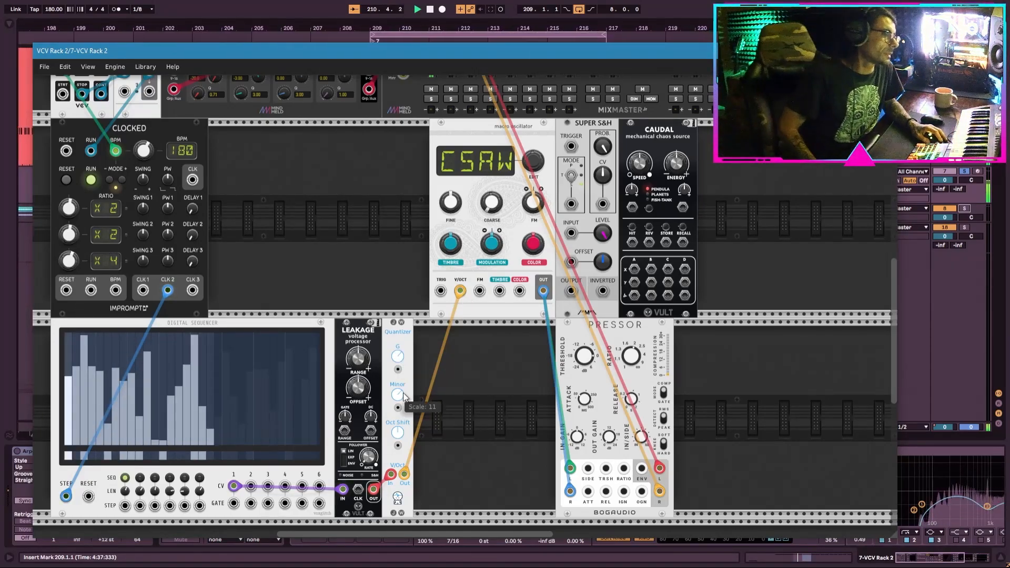
left_click_drag(466, 299, 465, 299)
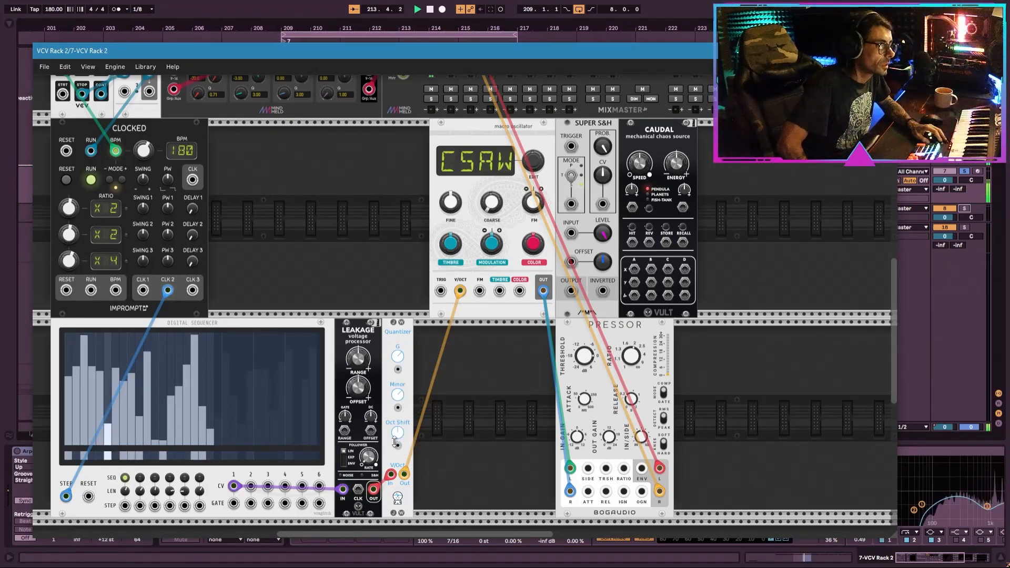
left_click_drag(360, 362, 467, 302)
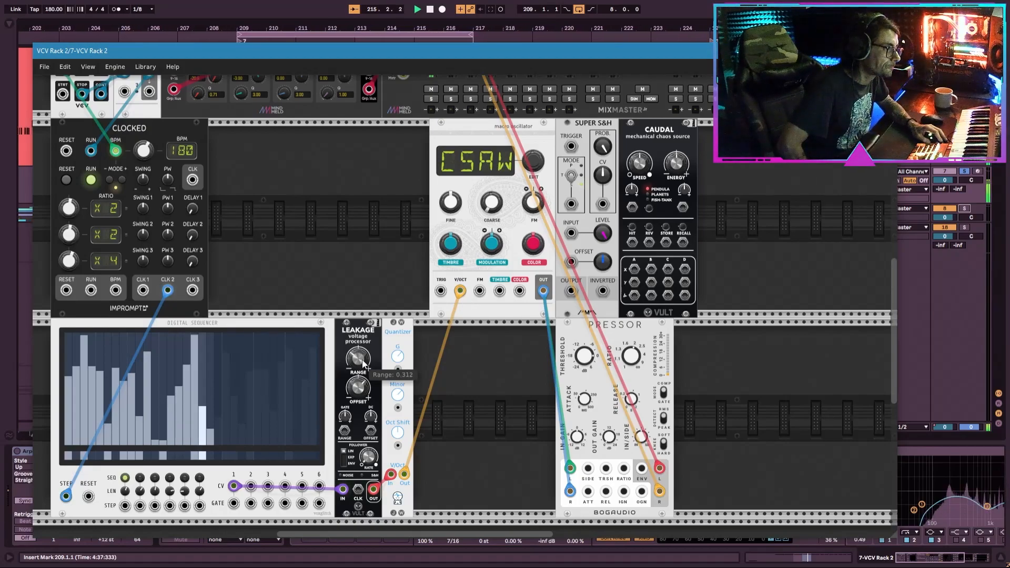
mouse_move(368, 386)
left_mouse_down()
mouse_move(465, 298)
mouse_move(367, 386)
left_mouse_up()
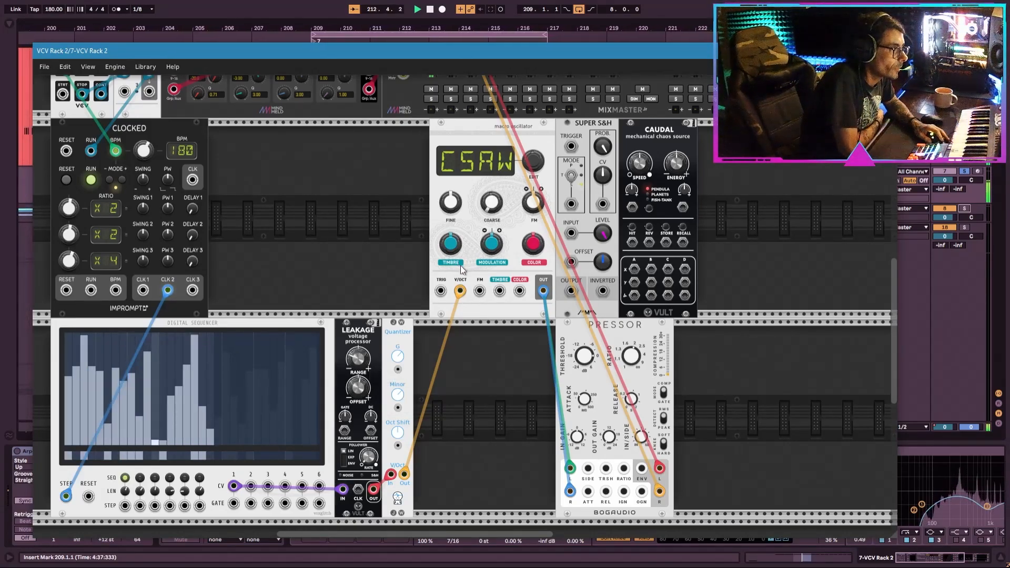
Enable FM CV model selection (META) on the macro oscillator and set its model to RING
right_click(525, 228)
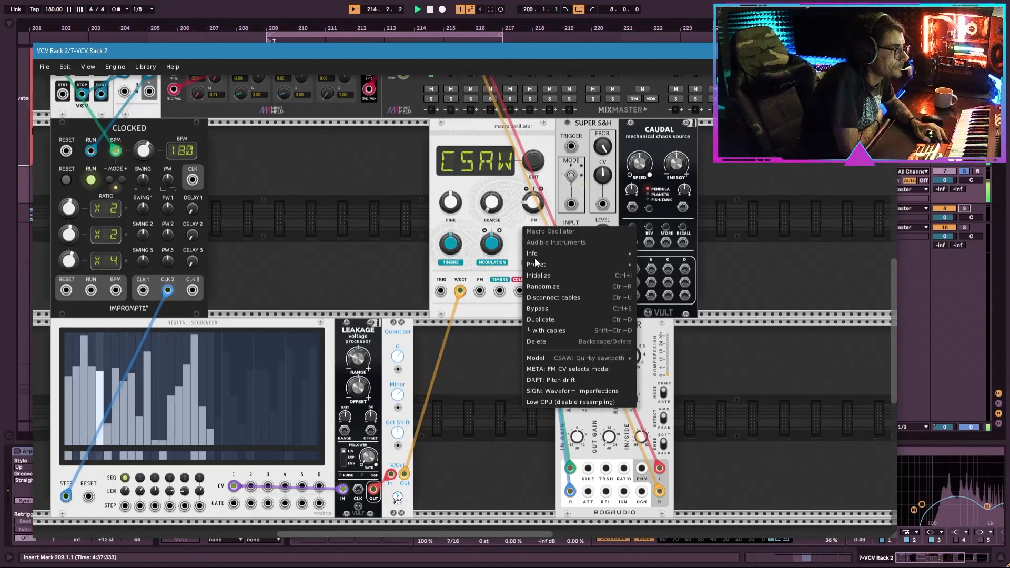
left_click(571, 372)
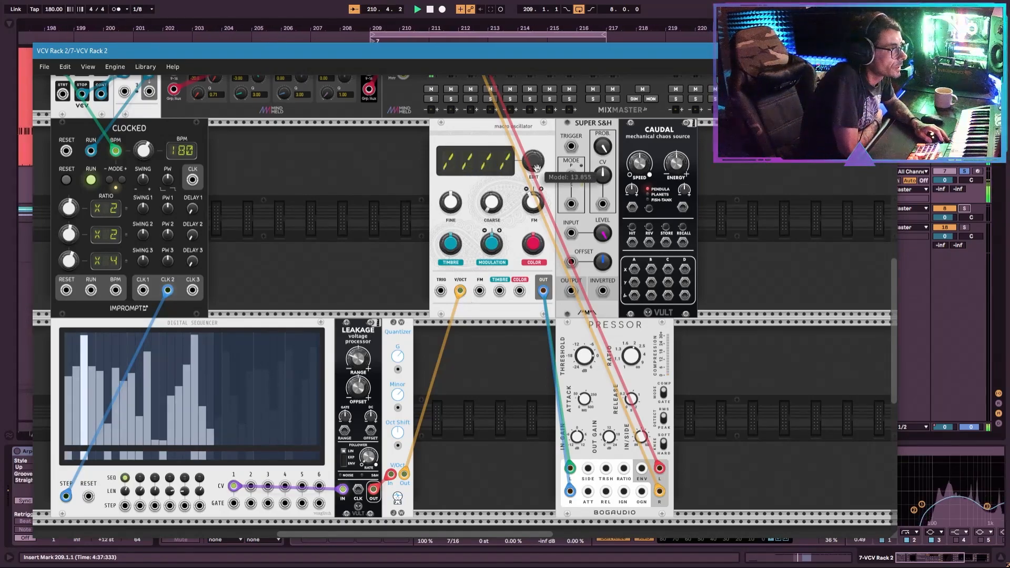
right_click(511, 187)
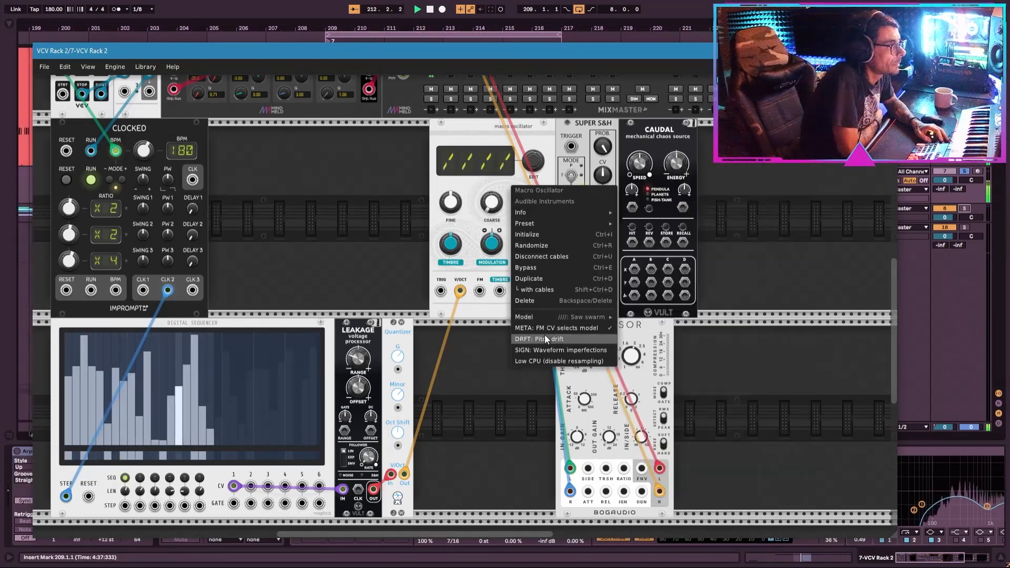
left_click(504, 177)
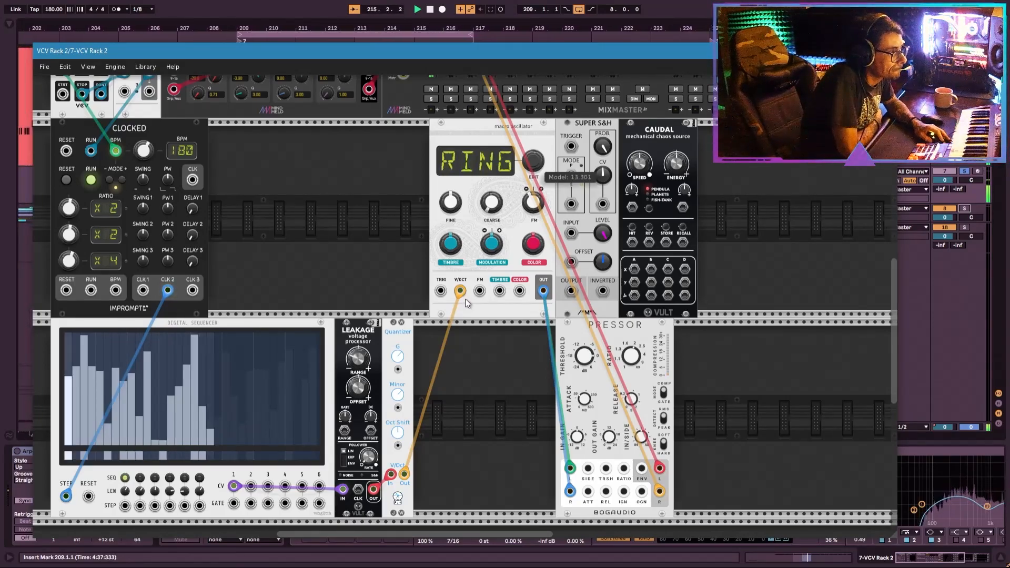
Rearrange the rack so Pressor sits directly beside the macro oscillator, with Super S&H and Caudal in the row below, right of the Quantizer
left_click_drag(526, 132, 429, 143)
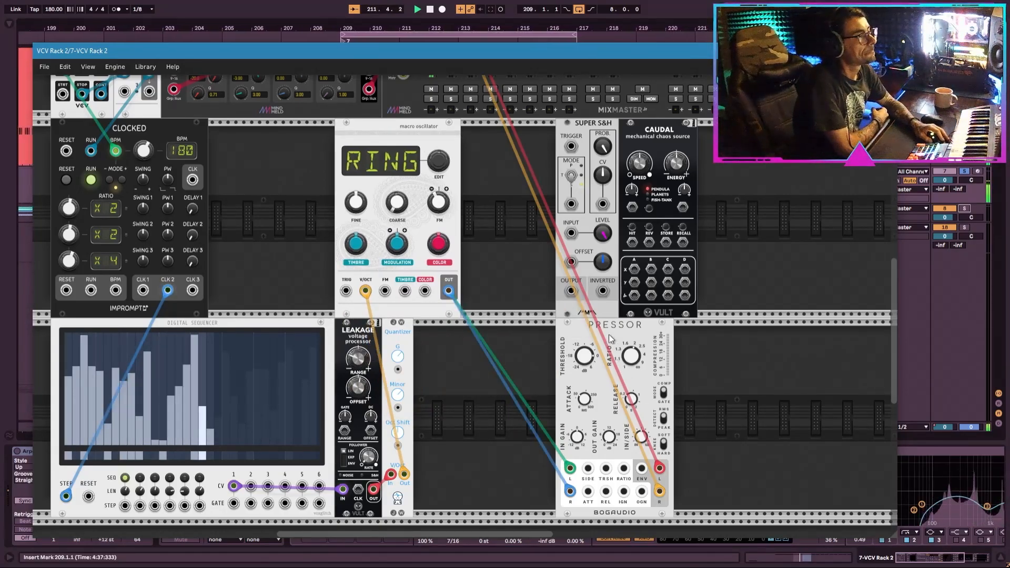
left_click_drag(611, 339, 515, 336)
left_click_drag(443, 127, 403, 127)
left_click_drag(523, 138, 729, 208)
left_click_drag(643, 183, 714, 183)
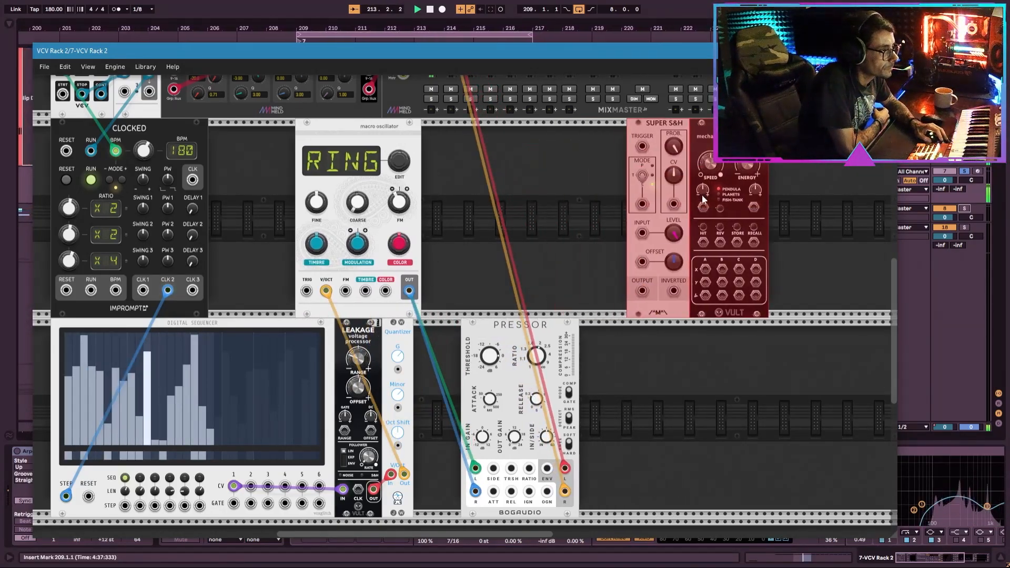
left_click_drag(490, 329, 474, 130)
left_click_drag(412, 176, 436, 176)
left_click_drag(742, 207, 553, 409)
left_click(626, 422)
Trigger Super S&H from Clocked's master CLK output and patch its inverted output into Caudal's Hit input
left_click_drag(453, 346, 192, 179)
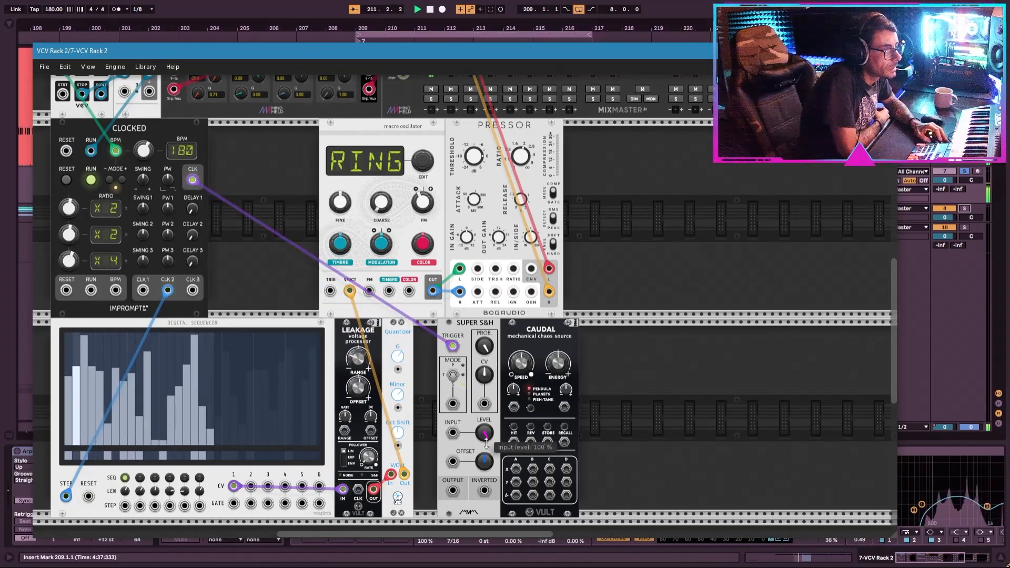
left_click_drag(483, 492, 513, 442)
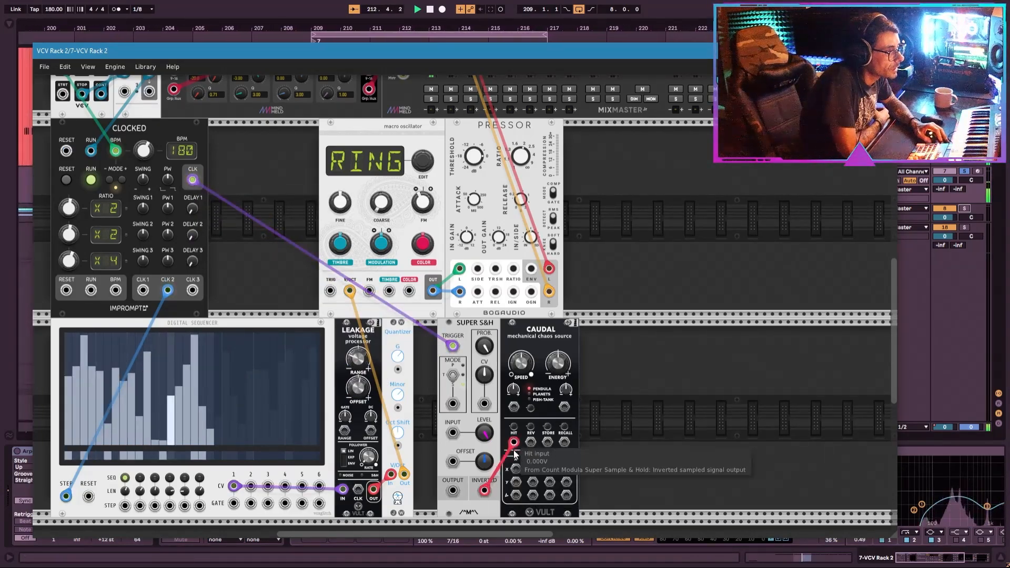
Add a Notes module to the rack and place a Scope directly beside Caudal
right_click(615, 457)
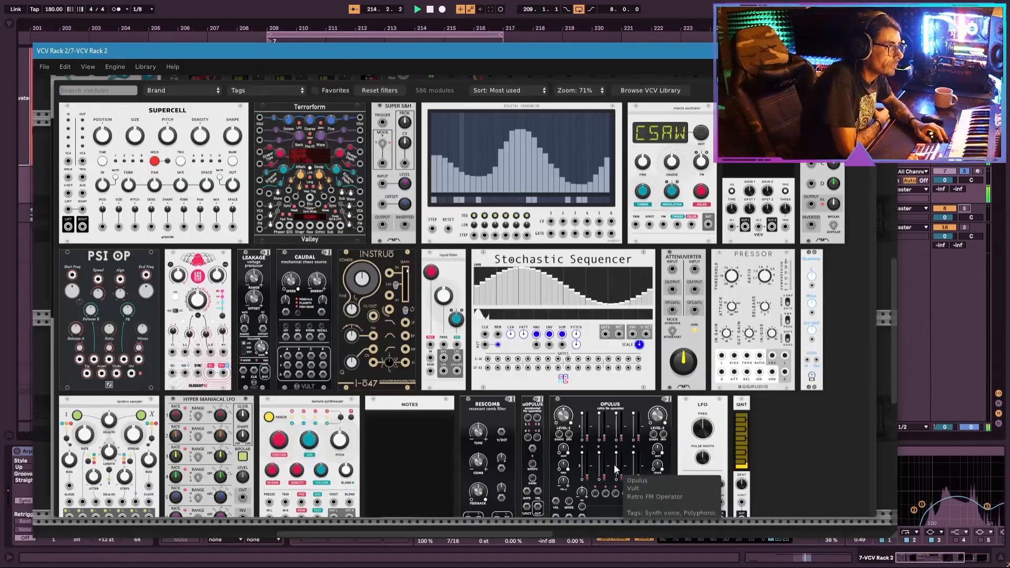
left_click_drag(410, 431, 668, 205)
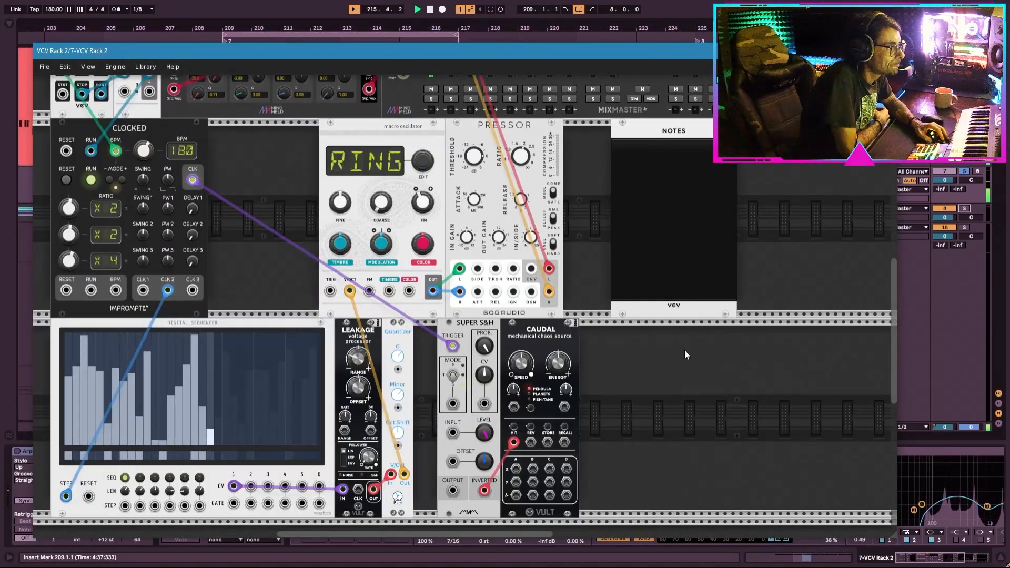
right_click(688, 338)
left_click_drag(688, 369, 618, 415)
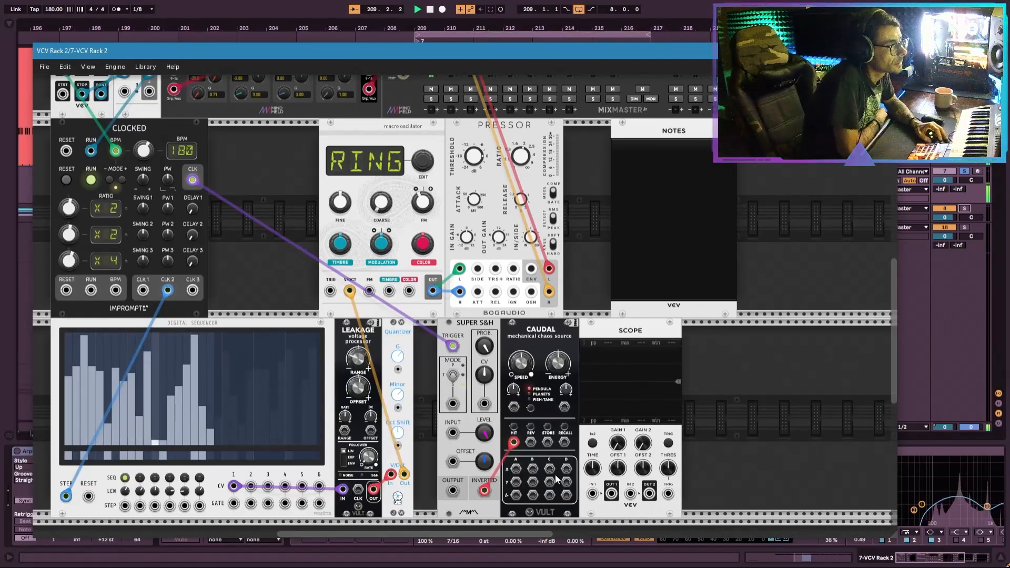
Patch Caudal's top-row A and B outputs into the Scope's inputs 1 and 2, and set Caudal to Planets with its speed around -0.91
left_click_drag(516, 469, 592, 493)
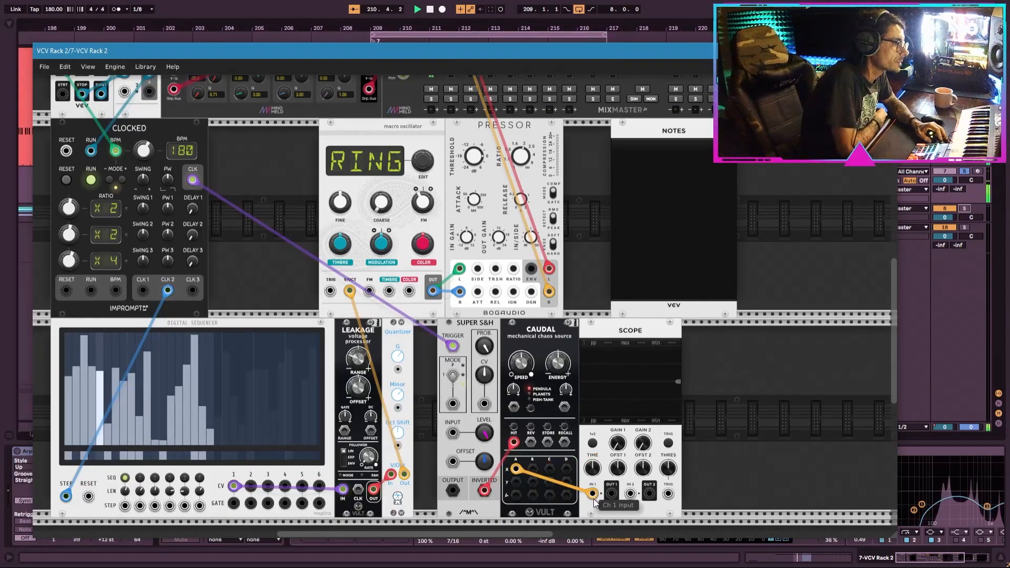
mouse_move(523, 374)
left_mouse_down()
mouse_move(528, 364)
mouse_move(466, 304)
left_mouse_up()
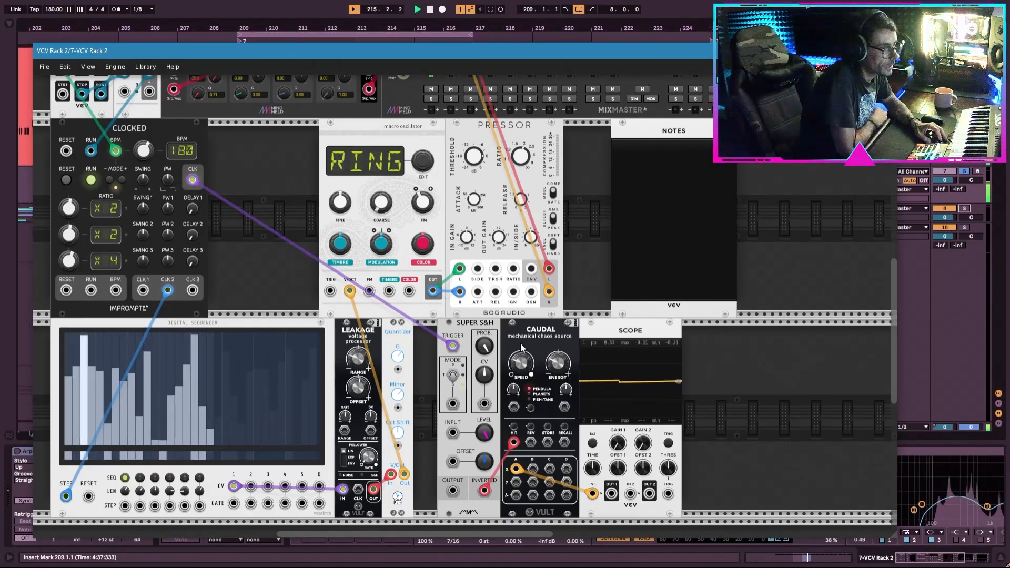
left_click_drag(524, 358, 466, 303)
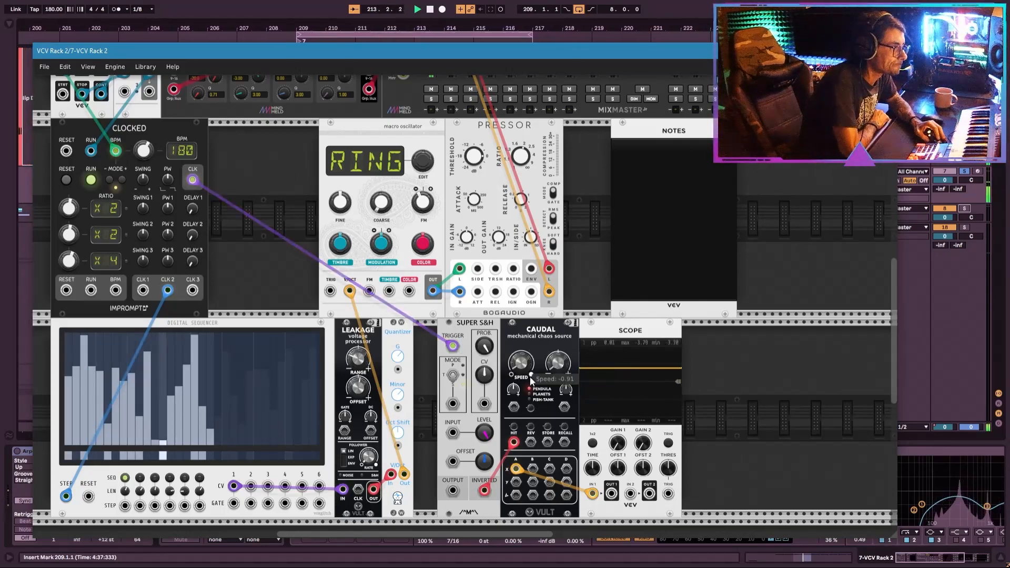
left_click_drag(533, 468, 631, 493)
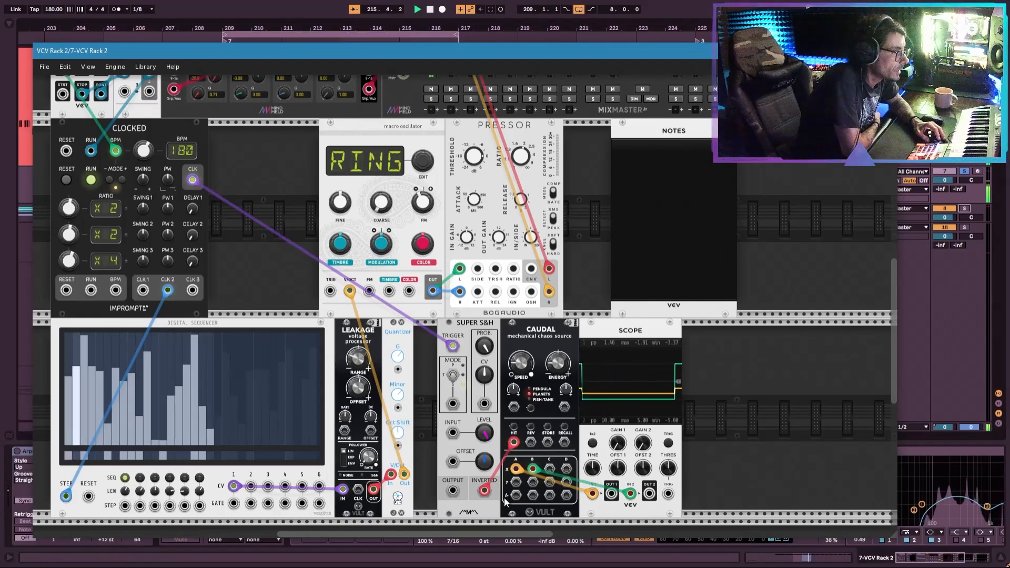
Patch Caudal's second A output into the macro oscillator's FM input and move Super S&H's trigger source to Clocked's CLK 3 output
left_click_drag(513, 489, 369, 291)
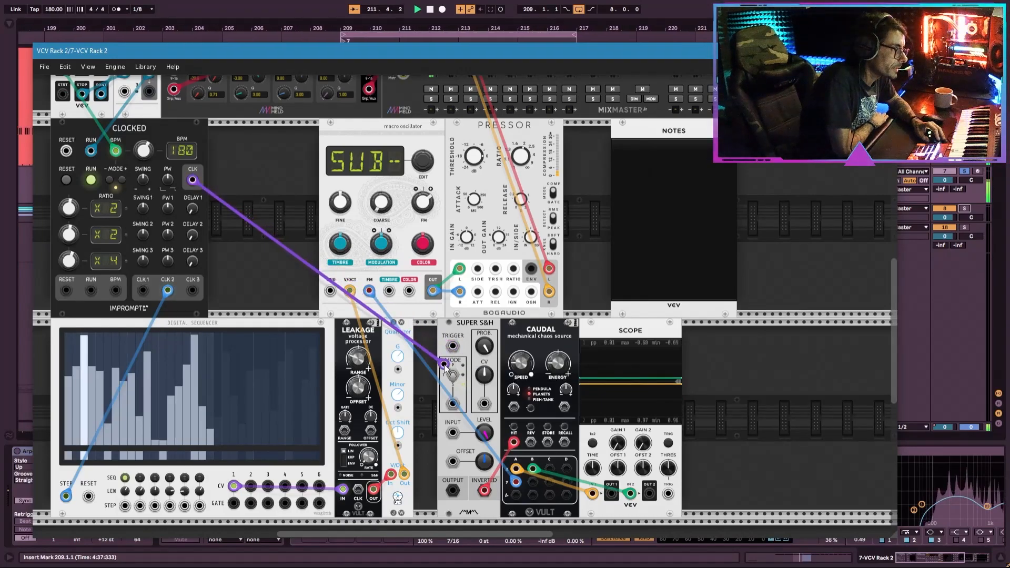
mouse_move(452, 345)
left_mouse_down()
mouse_move(435, 380)
mouse_move(453, 347)
left_mouse_up()
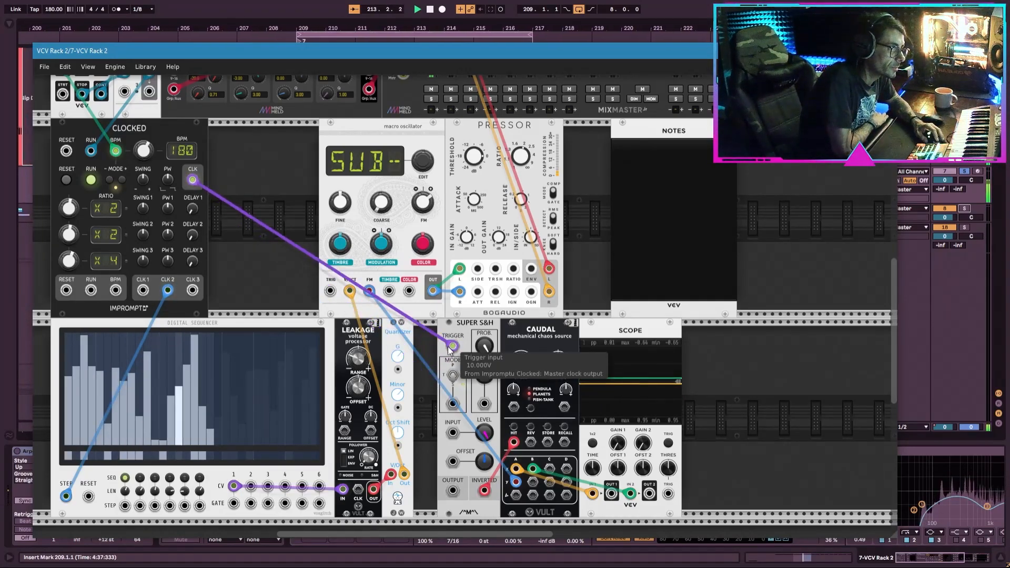
left_click_drag(193, 181, 194, 292)
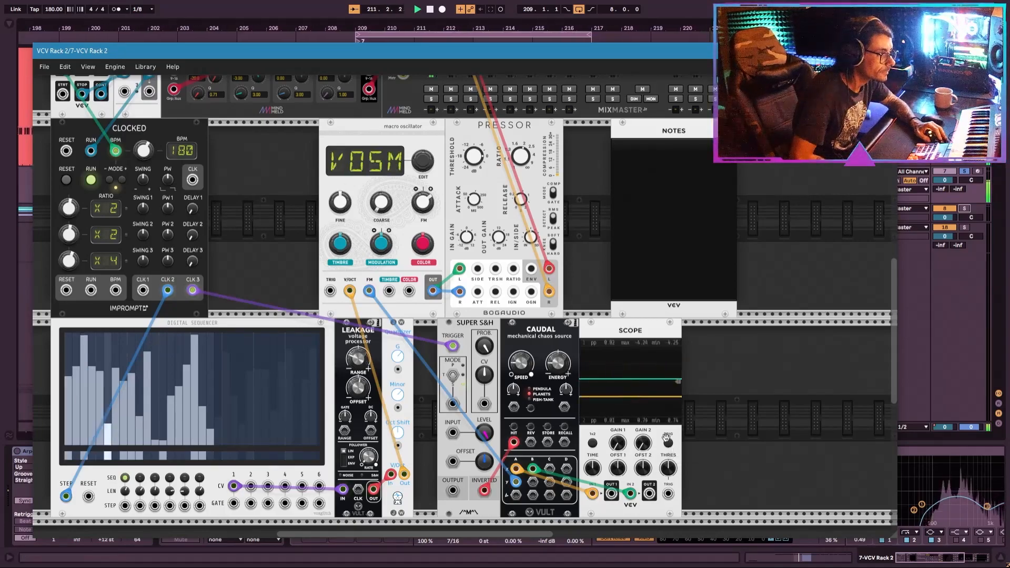
Move the Scope farther along its row and add a second Caudal between the first Caudal and the Scope
left_click_drag(650, 330, 819, 340)
right_click(623, 399)
left_click_drag(316, 284, 594, 396)
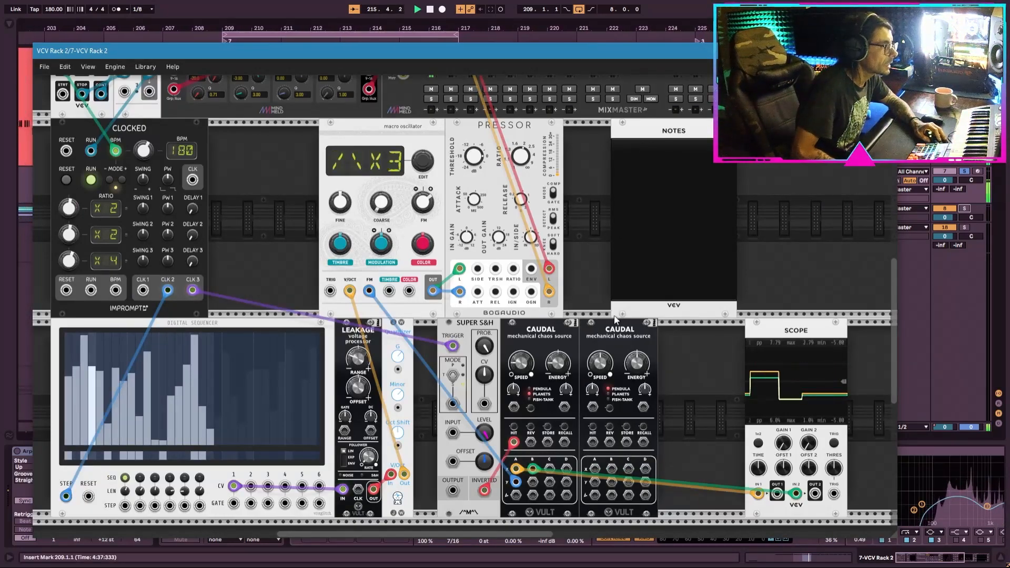
left_click_drag(617, 331, 664, 332)
Patch the second Caudal's first two A outputs into the macro oscillator's Color and Timbre inputs, and try triggering the oscillator from CLK 3
left_click_drag(642, 468, 409, 292)
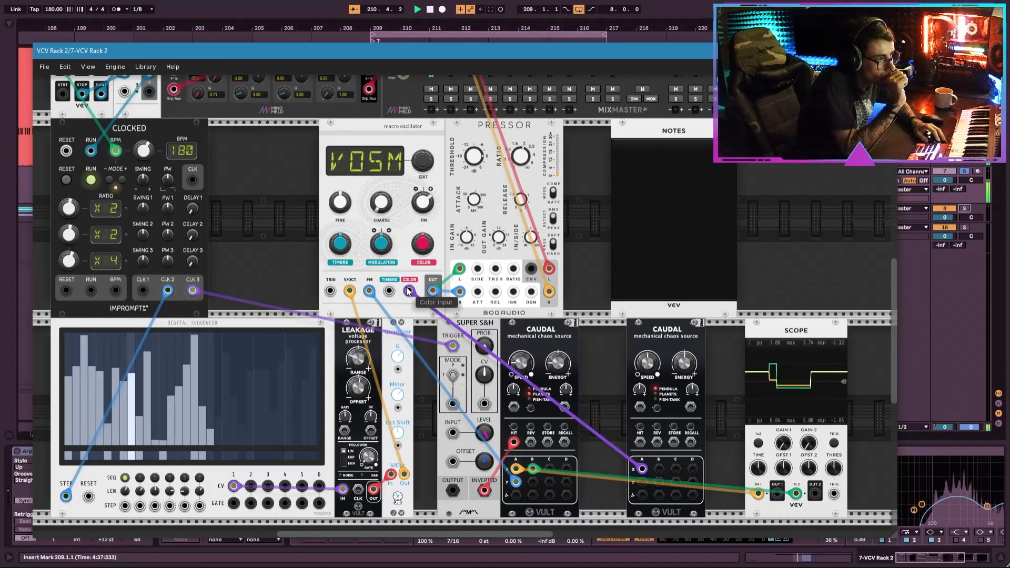
left_click_drag(643, 482, 389, 291)
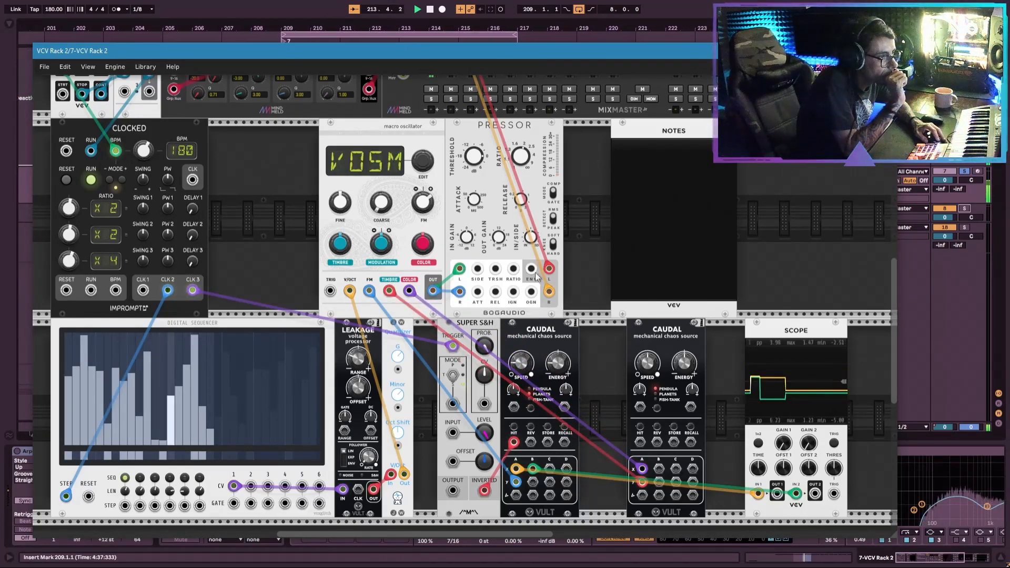
left_click_drag(330, 291, 194, 293)
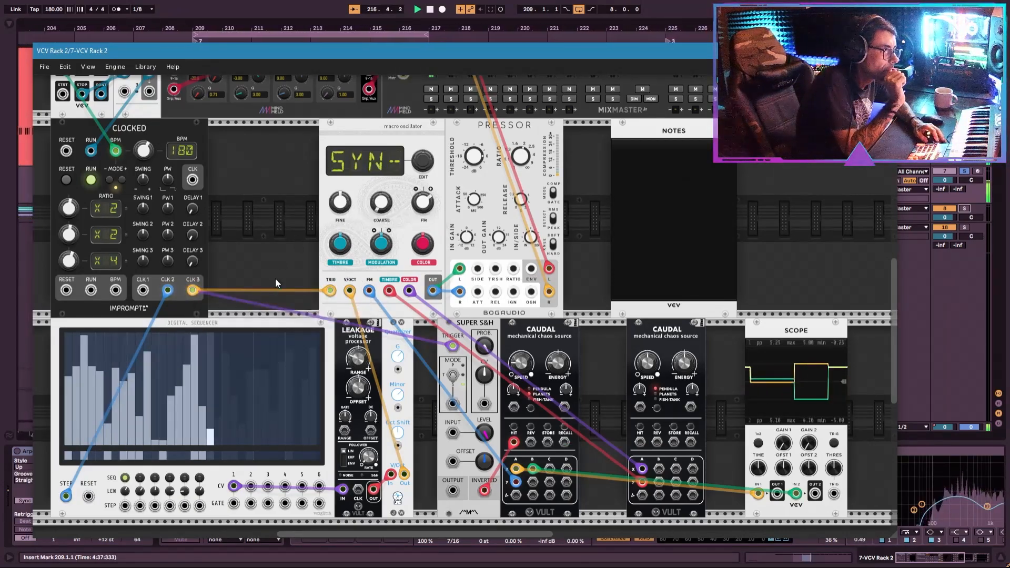
left_click_drag(330, 291, 337, 316)
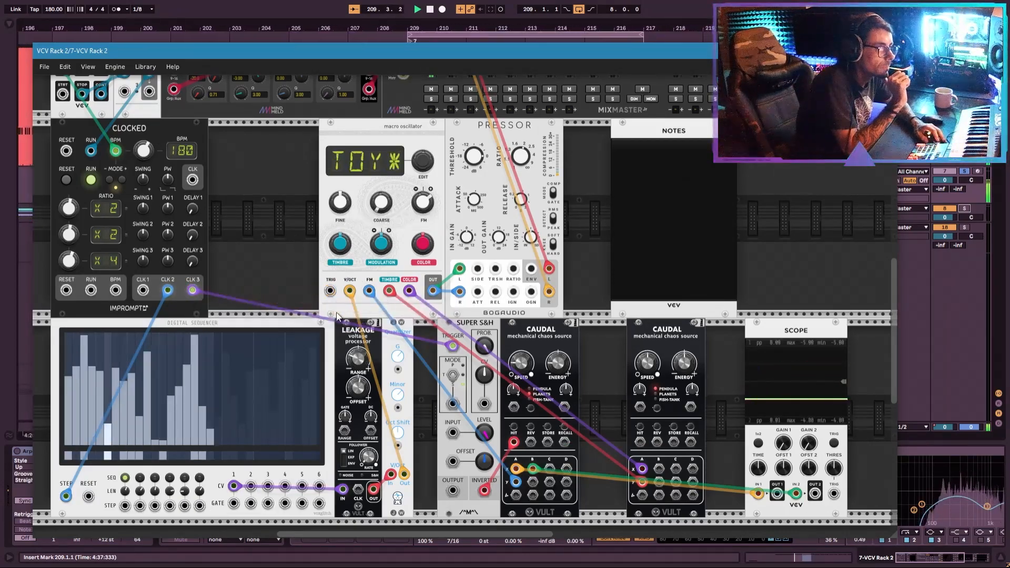
Set the macro oscillator's coarse frequency to -24 semitones
right_click(383, 200)
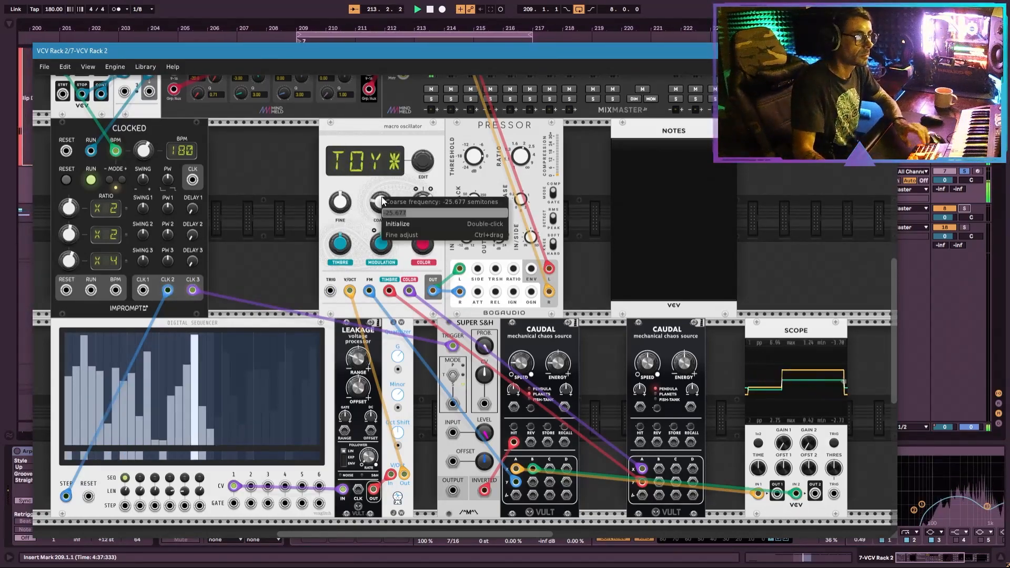
type("-24")
key("Return")
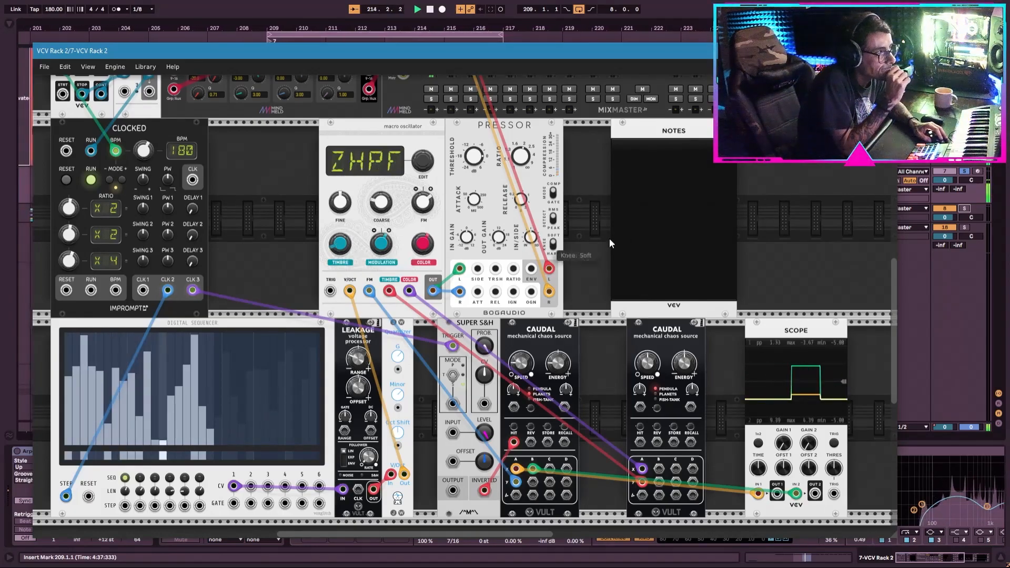
Add a PSI OP module, delete the Notes module and place PSI OP beside Pressor
right_click(801, 223)
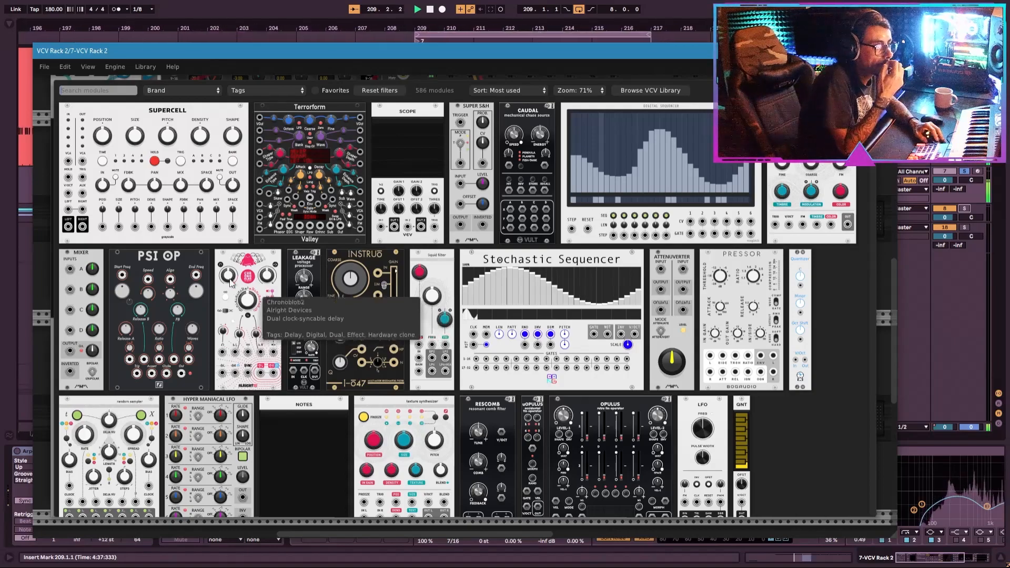
left_click(179, 255)
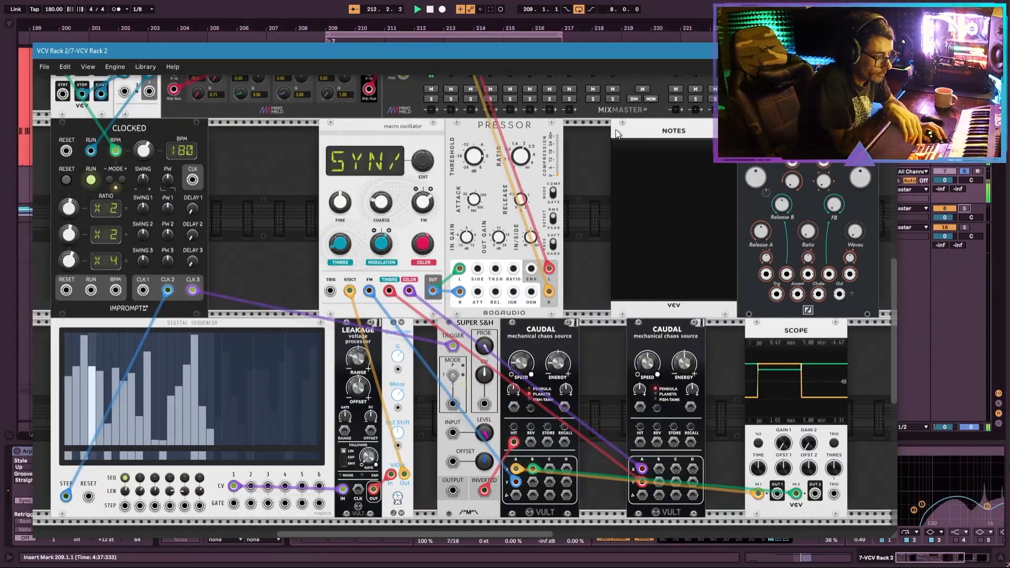
key("Delete")
left_click_drag(739, 140, 572, 141)
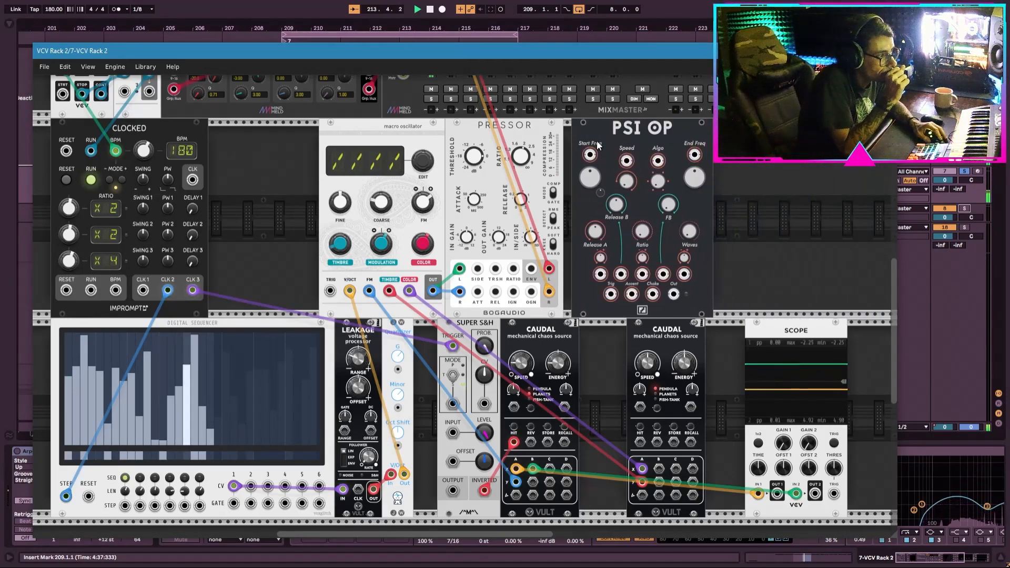
Patch PSI OP's output into MixMaster's second channel and drive its Trig input from Clocked's CLK 3 output
left_click_drag(674, 294, 451, 128)
scroll(474, 211, "down", 2)
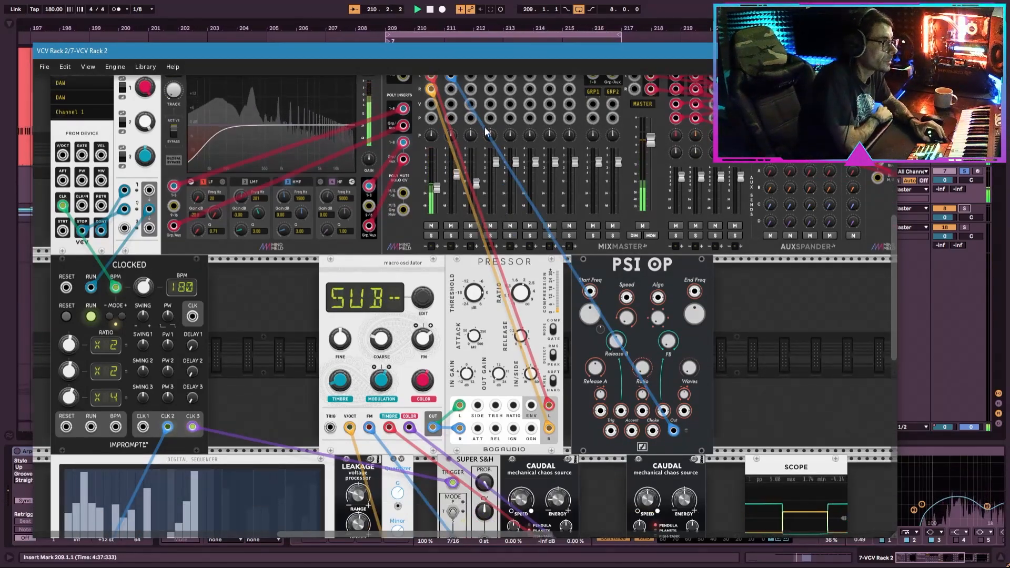
scroll(587, 254, "down", 3)
left_click_drag(620, 355, 192, 348)
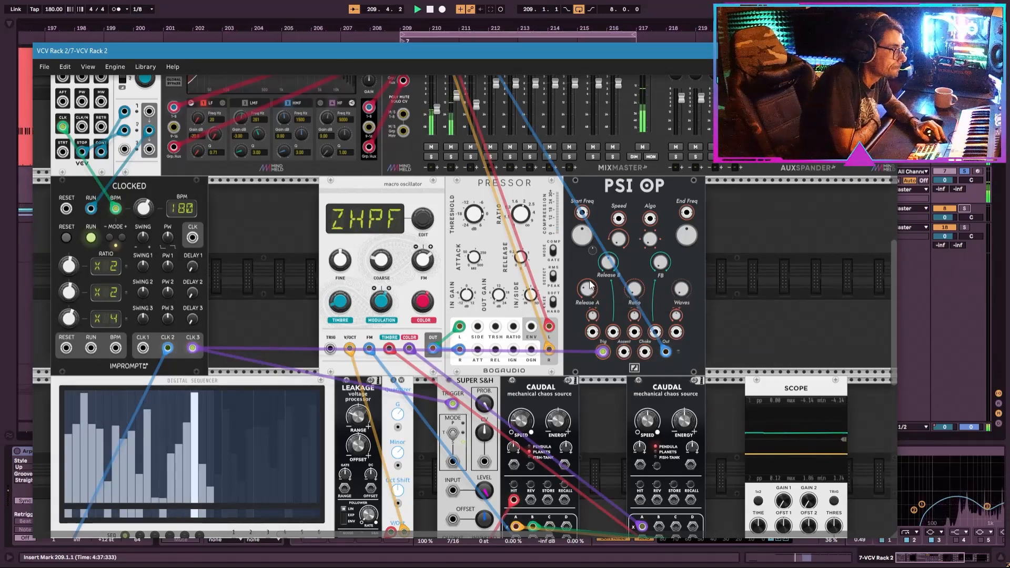
left_click_drag(632, 280, 640, 280)
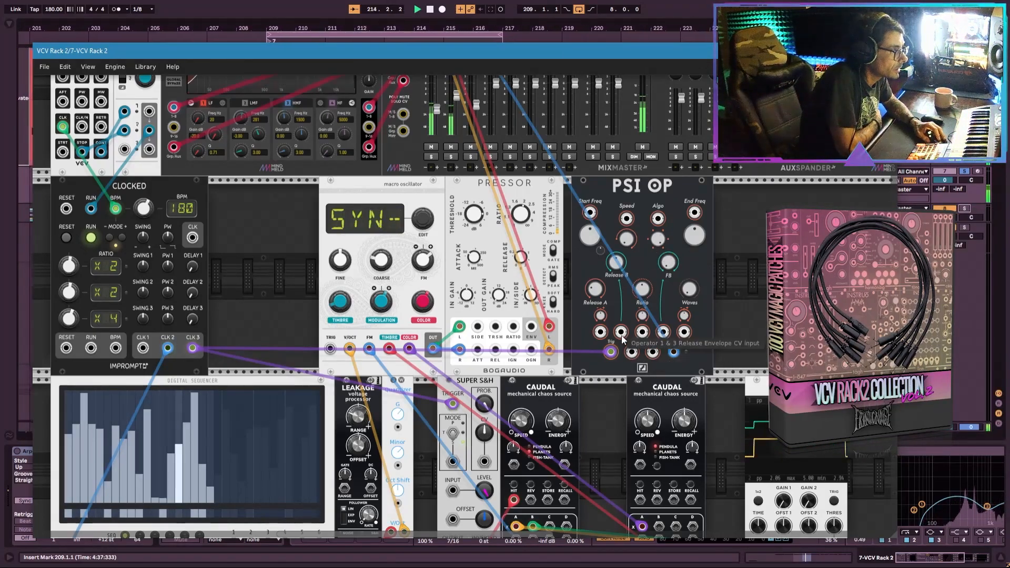
Patch the quantizer's V/Oct output into both the Start Freq and End Freq inputs of PSI OP
left_click_drag(590, 213, 404, 360)
scroll(405, 360, "up", 3)
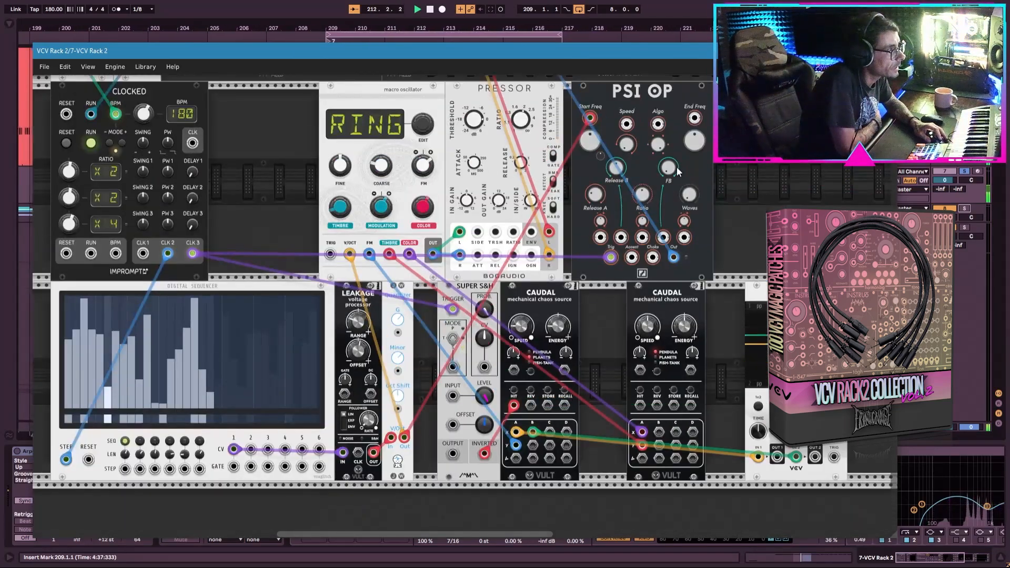
left_click_drag(694, 118, 405, 437)
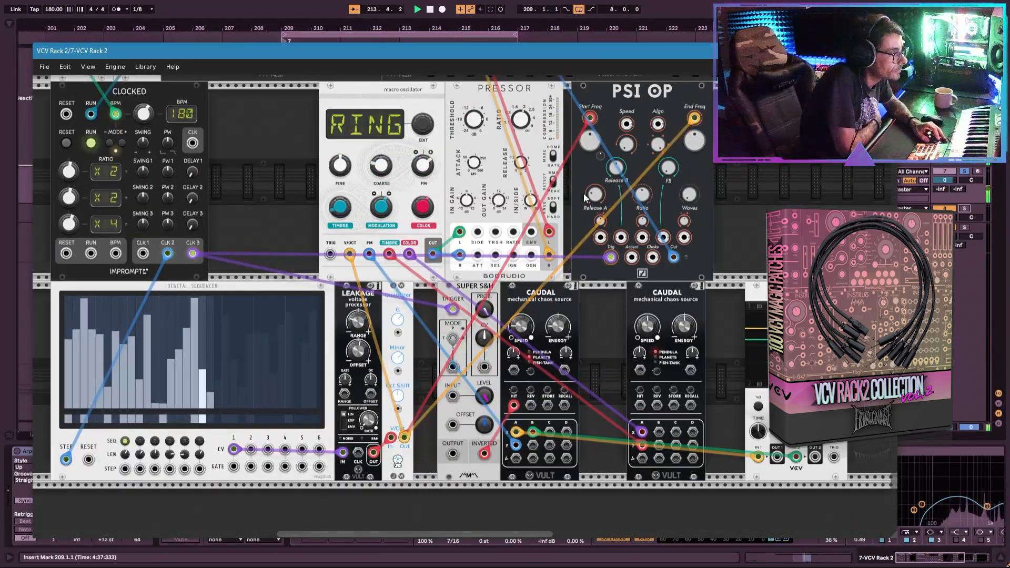
Tune PSI OP's feedback, waves, Release A and start frequency knobs, with FM Ratios set to 13
left_click_drag(673, 173, 467, 301)
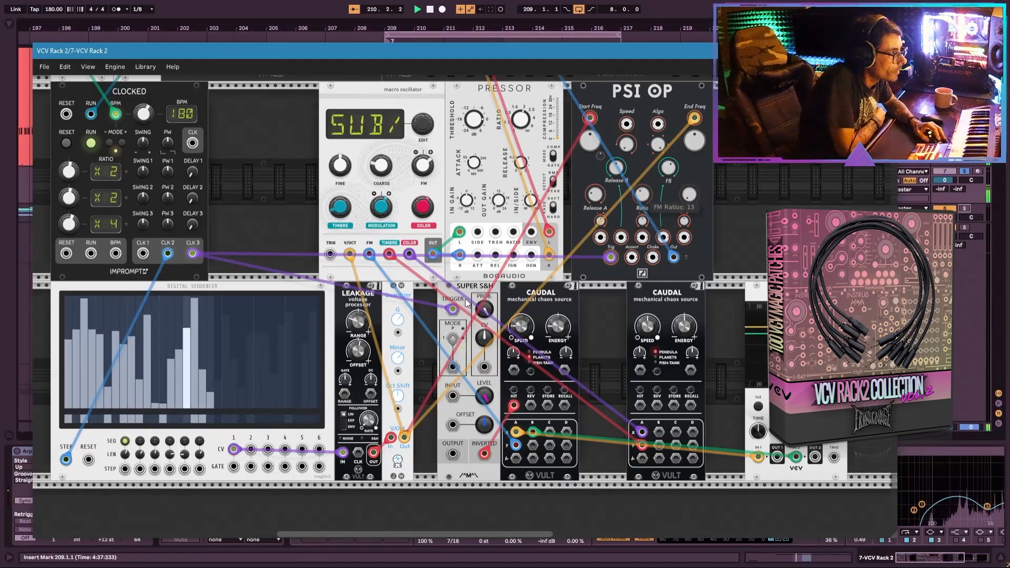
left_click_drag(689, 195, 467, 302)
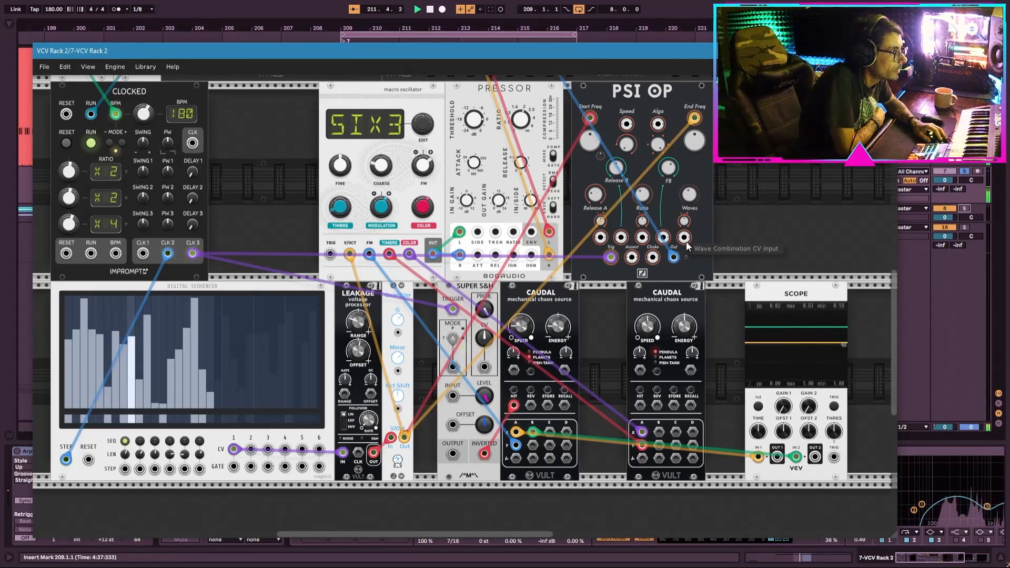
left_click_drag(600, 197, 467, 301)
left_click_drag(590, 140, 467, 303)
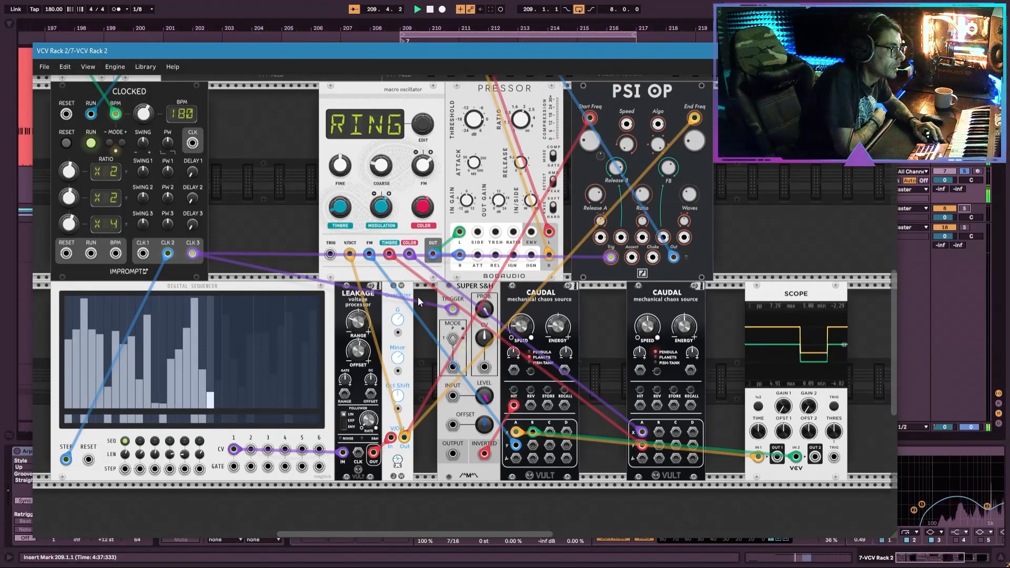
Modulate PSI OP's Release A, Release B and Ratio from the first Caudal's CY and DX and second Caudal's BX outputs, and set Release A to about 0.73
scroll(452, 266, "up", 2)
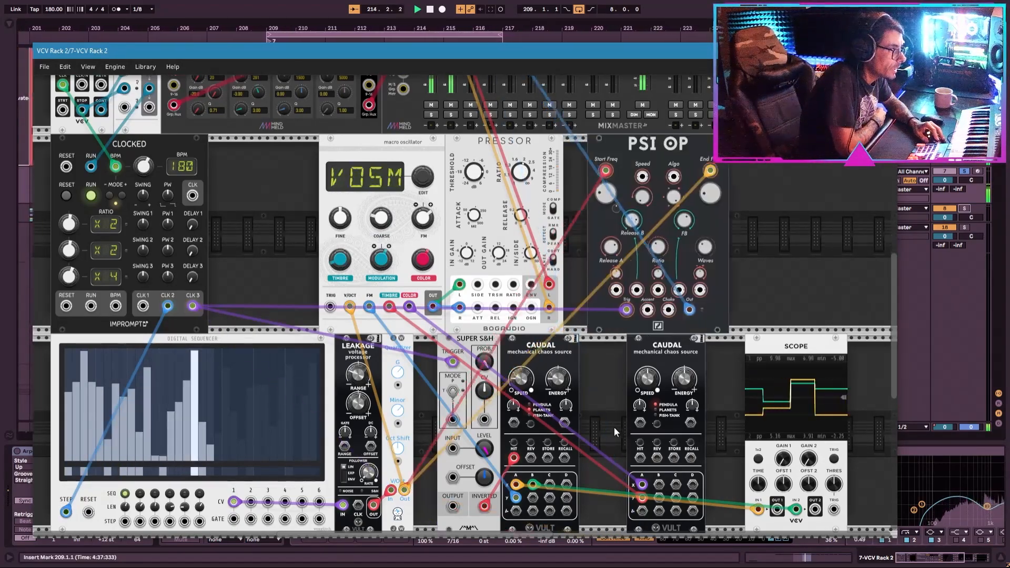
left_click_drag(593, 290, 551, 499)
left_click_drag(634, 290, 659, 484)
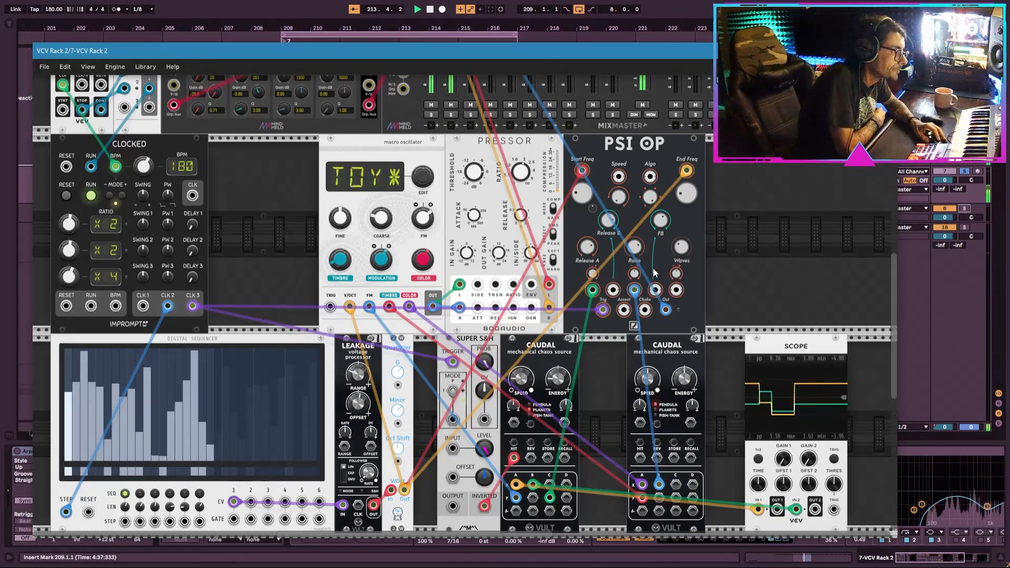
left_click_drag(635, 281, 466, 304)
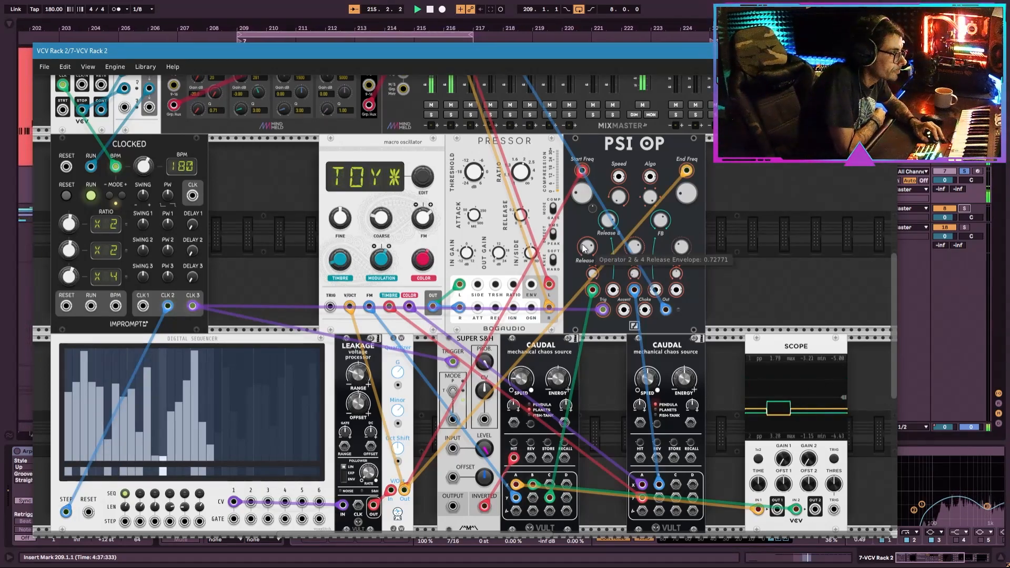
left_click_drag(613, 290, 566, 485)
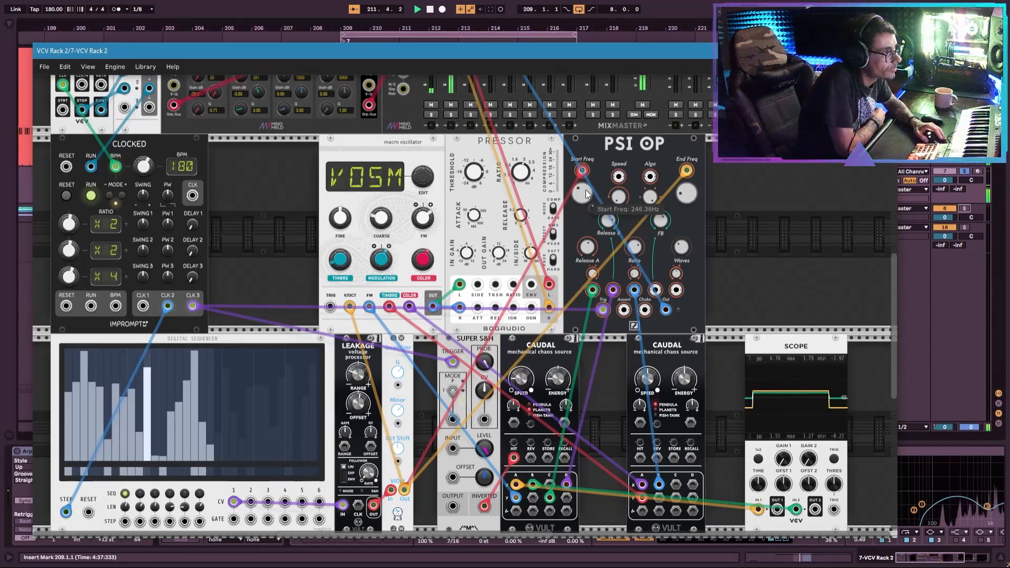
Raise the level of MixMaster's second channel, which carries PSI OP
scroll(571, 175, "up", 5)
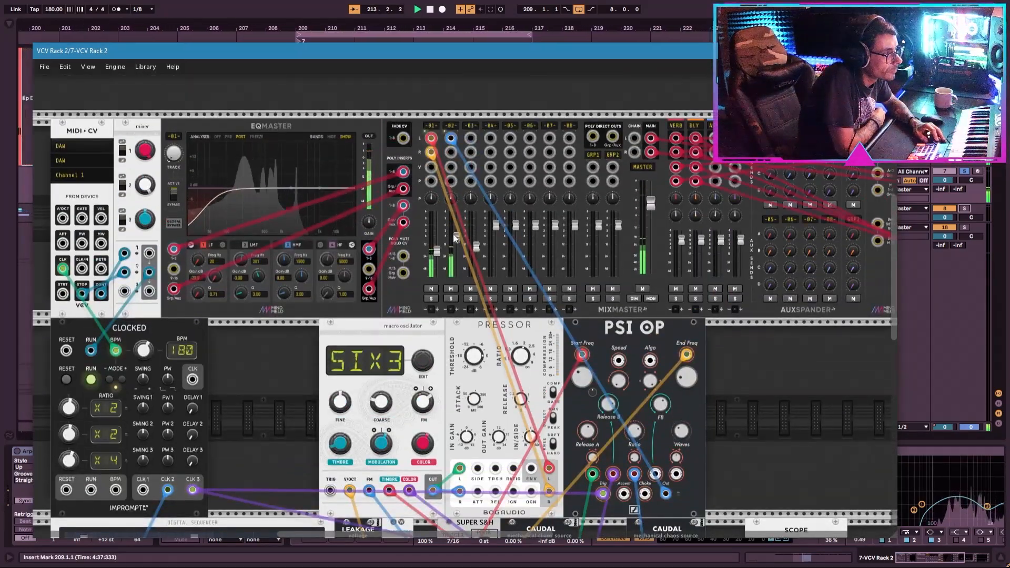
left_click_drag(453, 233, 454, 223)
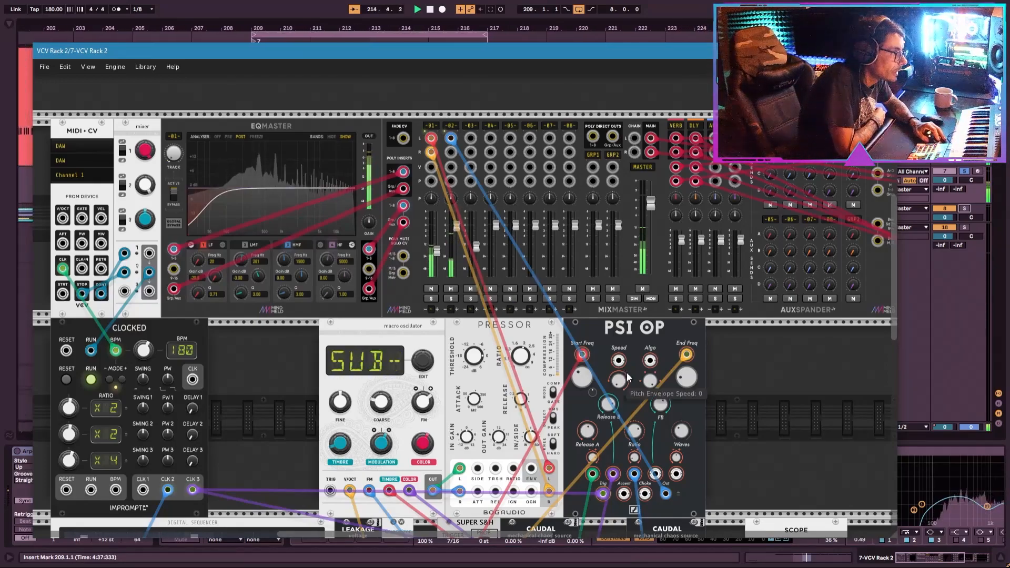
Patch the second Caudal's CX output into PSI OP's Algo input and set its FM Algorithm to 3
scroll(624, 380, "down", 1)
scroll(624, 380, "down", 1)
scroll(624, 380, "down", 2)
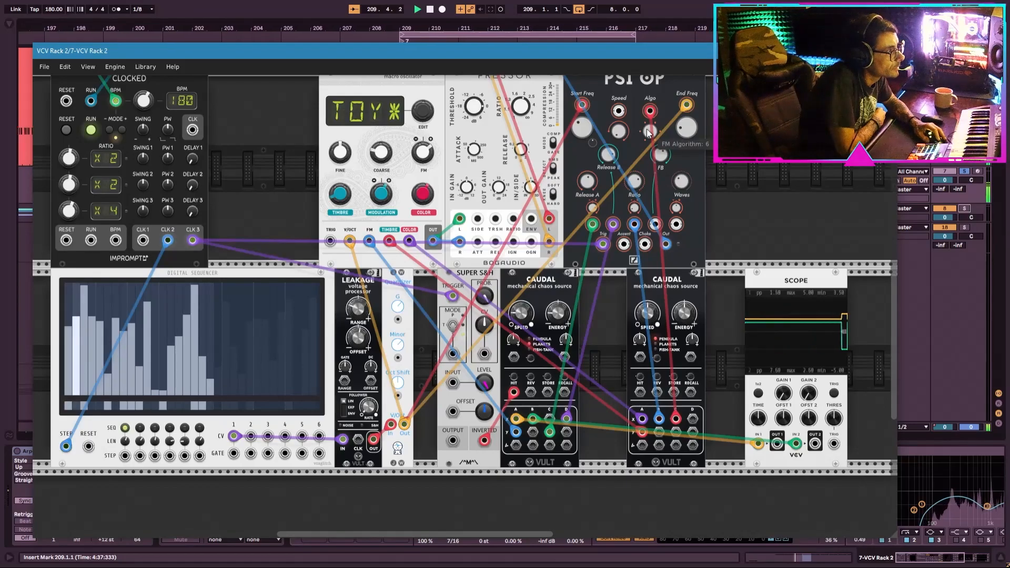
left_click_drag(648, 127, 647, 150)
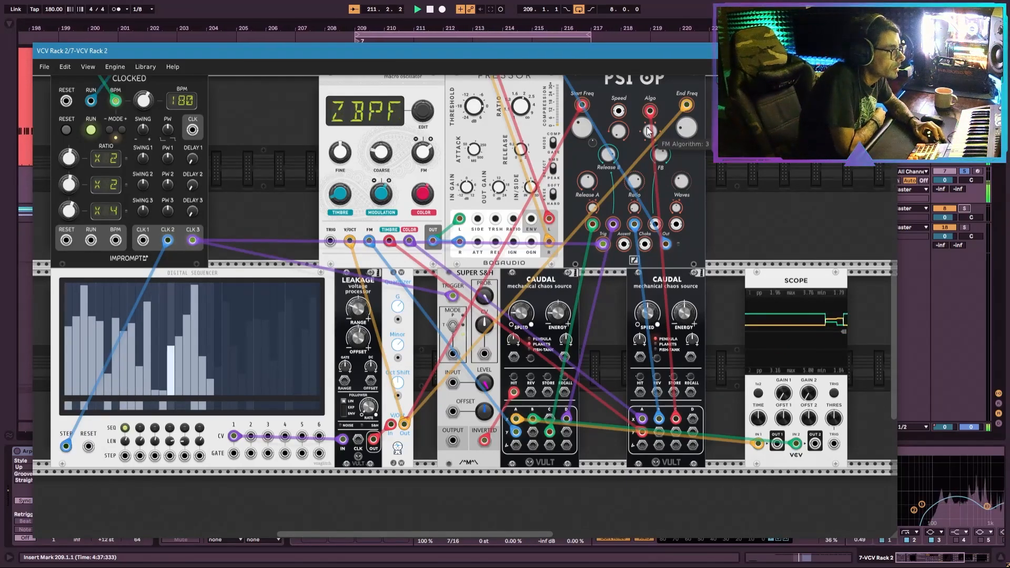
Rebalance MixMaster by setting channel 1's level to about -2.44 dB and adjusting channel 2's level and pan
scroll(656, 197, "up", 2)
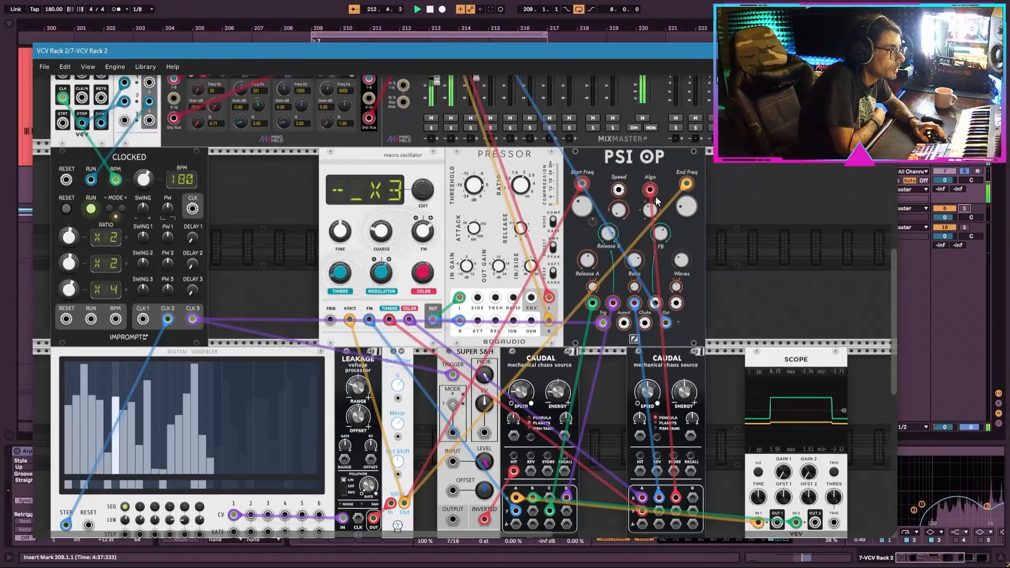
scroll(656, 197, "up", 2)
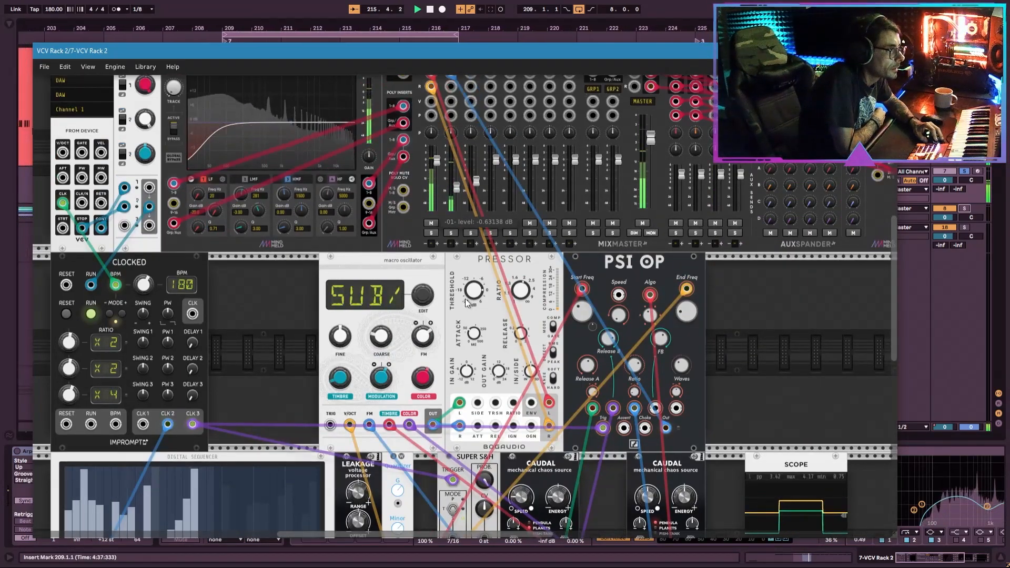
left_click_drag(454, 194, 440, 169)
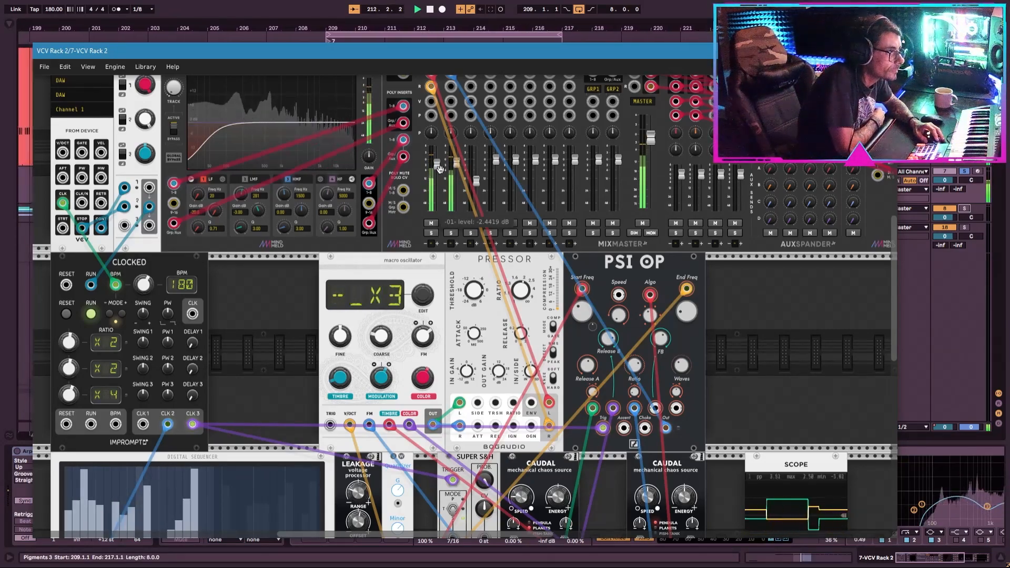
scroll(441, 182, "up", 2)
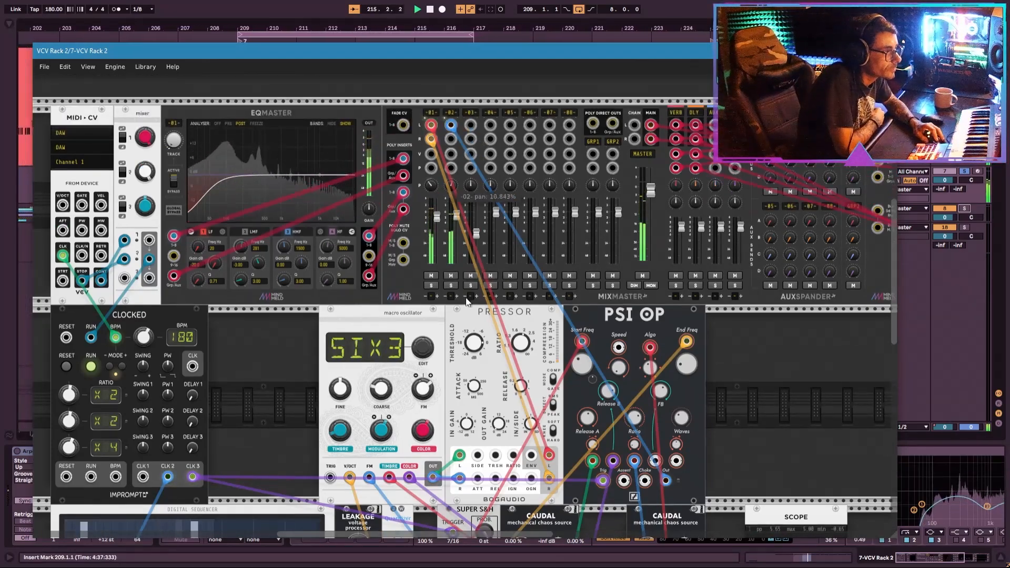
Move PSI OP further along its row and add a Chronoblob delay module directly beside it
scroll(523, 275, "down", 3)
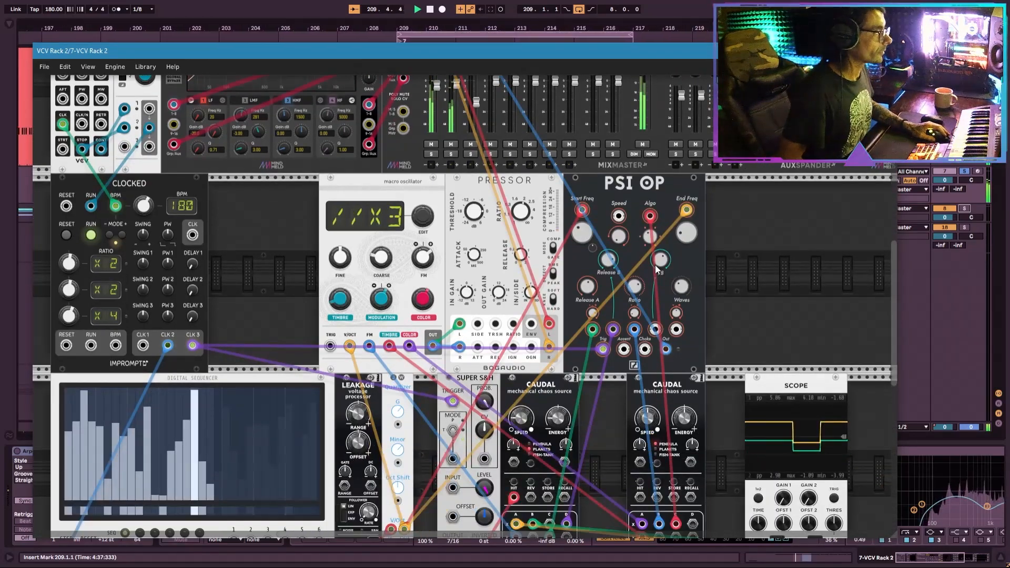
left_click_drag(640, 198, 755, 198)
scroll(734, 197, "down", 1)
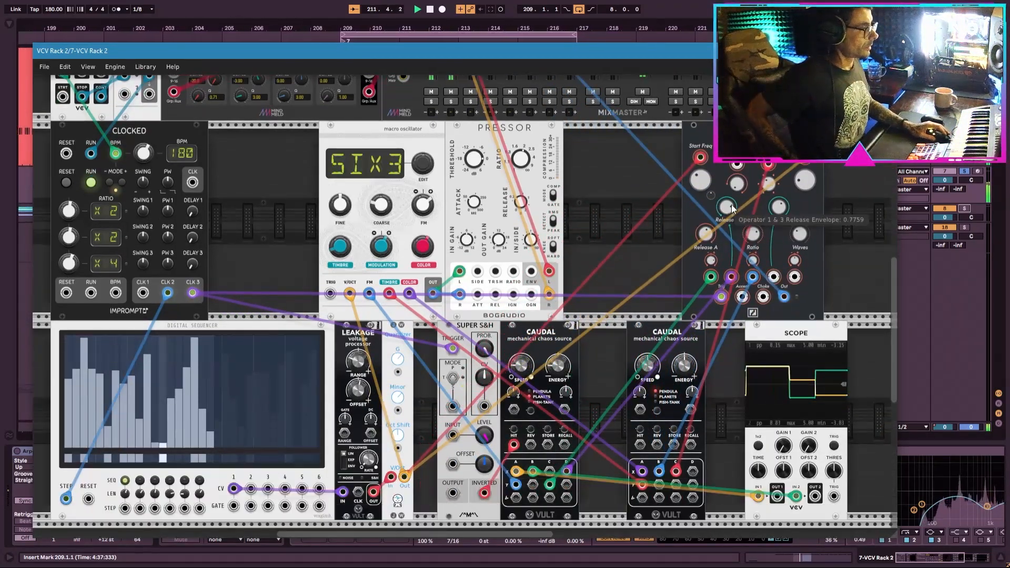
right_click(834, 242)
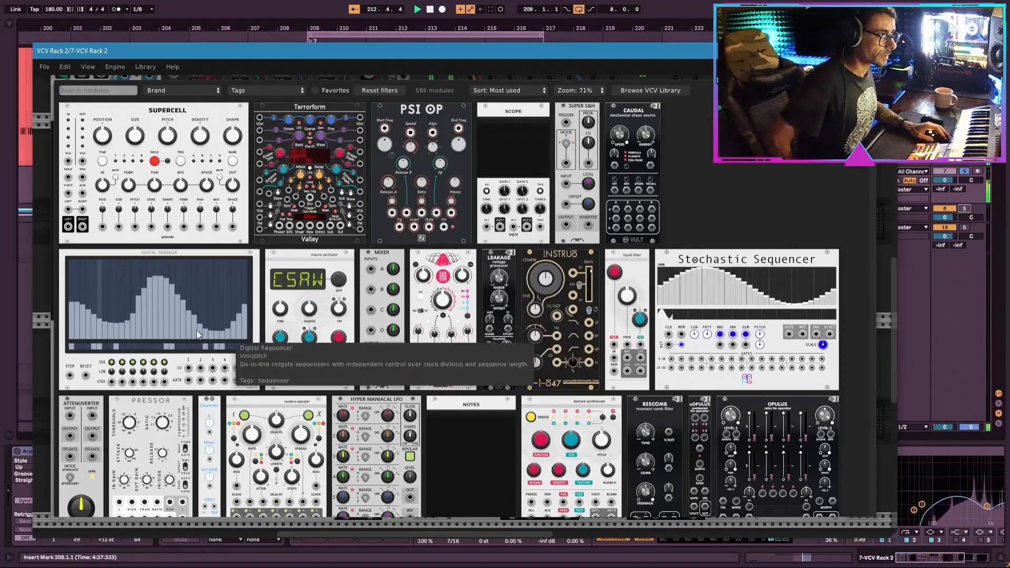
left_click(440, 273)
left_click_drag(439, 534, 544, 449)
Route PSI OP's output through the Chronoblob in stereo into MixMaster's second channel, and pull channel 1's level almost fully down
mouse_move(588, 297)
left_mouse_down()
mouse_move(692, 296)
mouse_move(584, 294)
left_mouse_up()
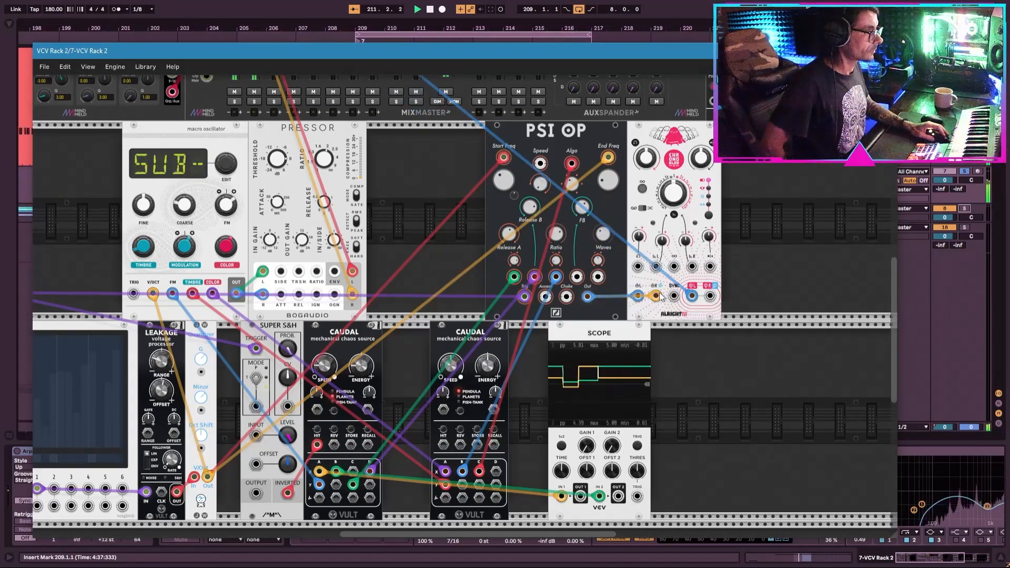
scroll(711, 300, "up", 3)
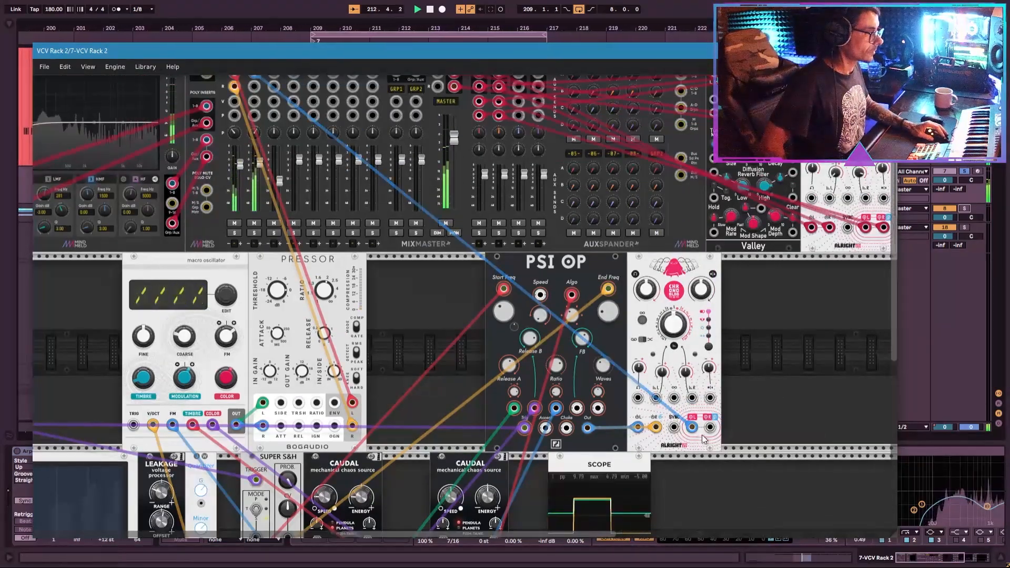
scroll(312, 93, "up", 2)
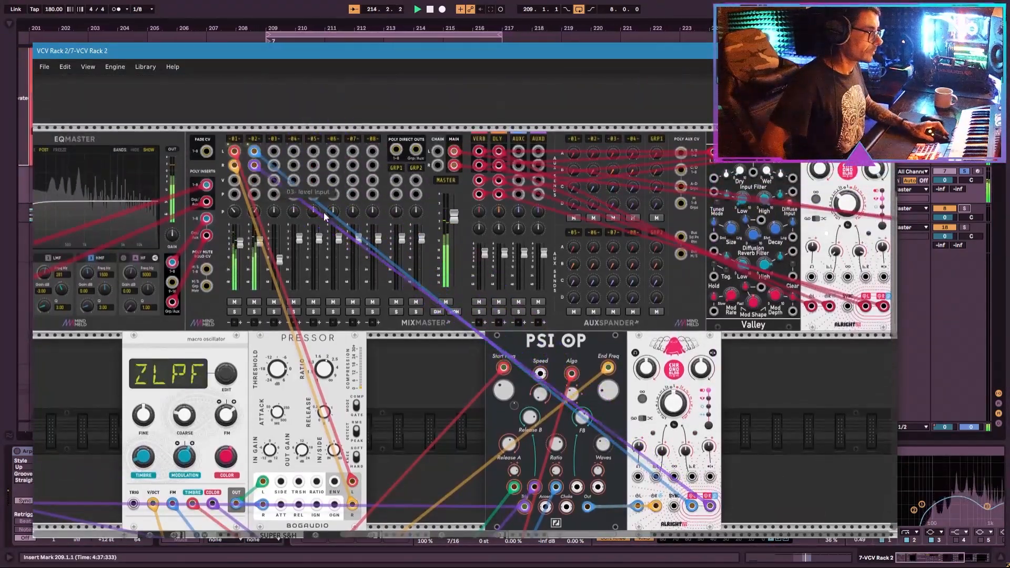
scroll(588, 330, "down", 3)
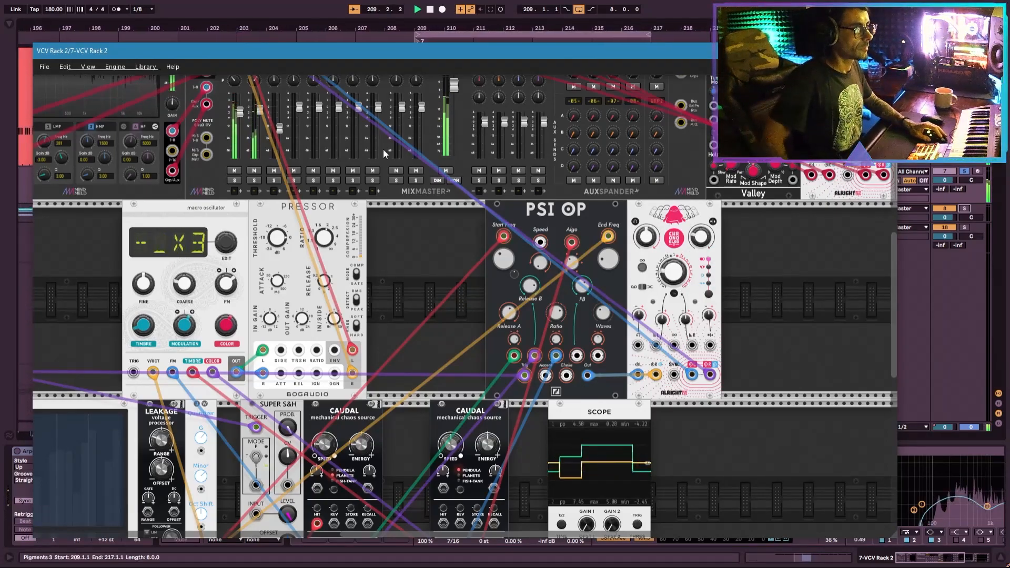
left_click_drag(236, 115, 237, 153)
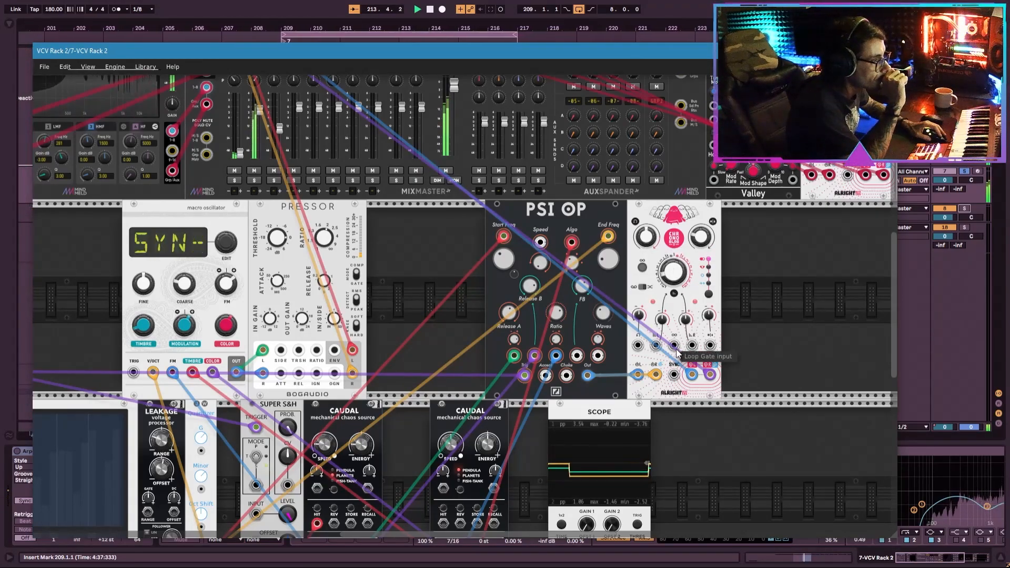
Patch the second Caudal's BZ and CZ outputs into the Chronoblob's second and fourth CV inputs, and its CY output into Scope's second input
scroll(538, 338, "down", 5)
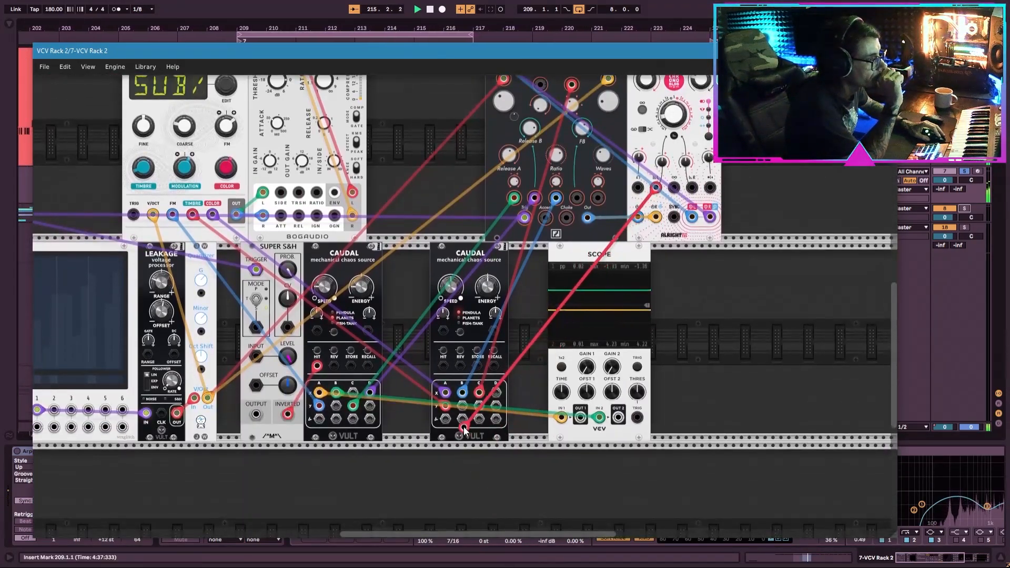
left_click_drag(692, 188, 479, 418)
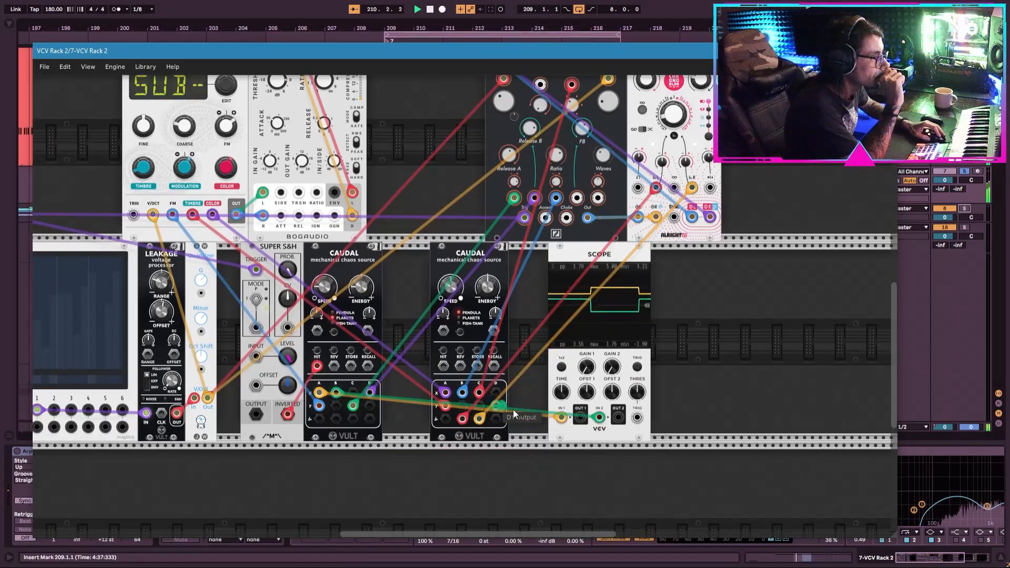
mouse_move(600, 418)
left_mouse_down()
mouse_move(579, 433)
mouse_move(528, 377)
mouse_move(480, 406)
left_mouse_up()
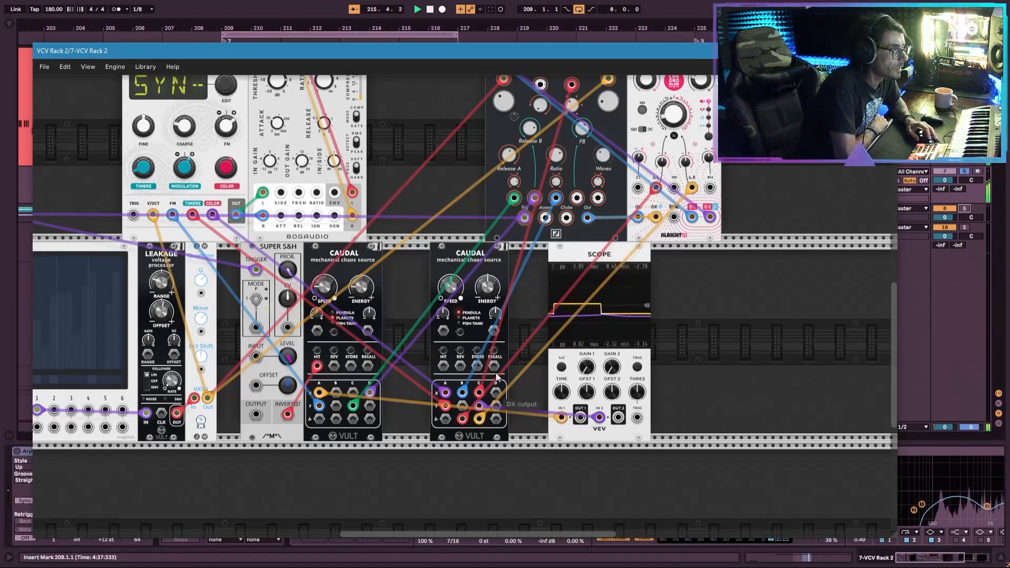
Patch the first Caudal's BX output into PSI OP's Accent input, and set FM Ratios to 18 and Pitch Envelope Speed to about 0.69
scroll(359, 306, "up", 2)
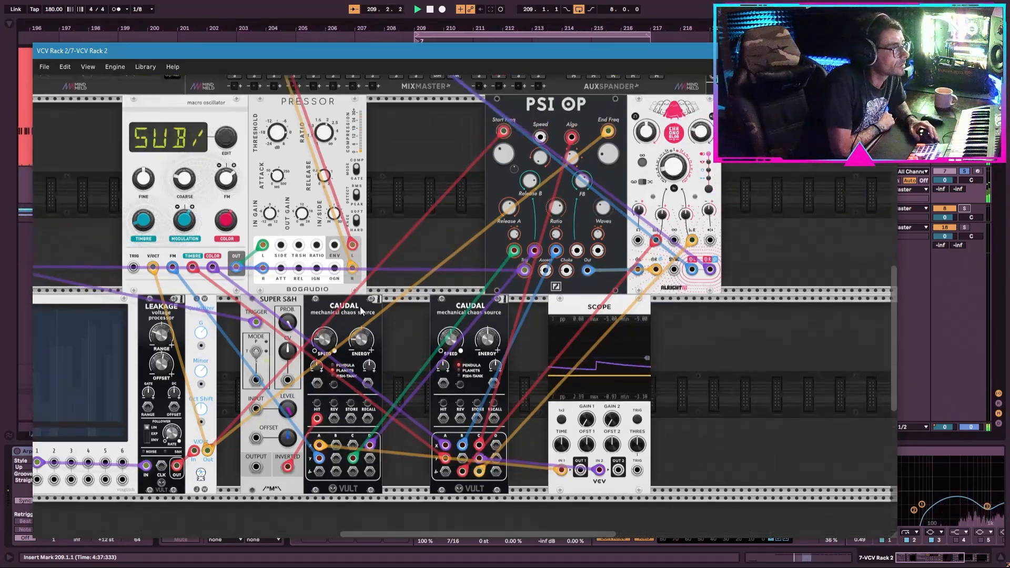
left_click_drag(546, 271, 336, 446)
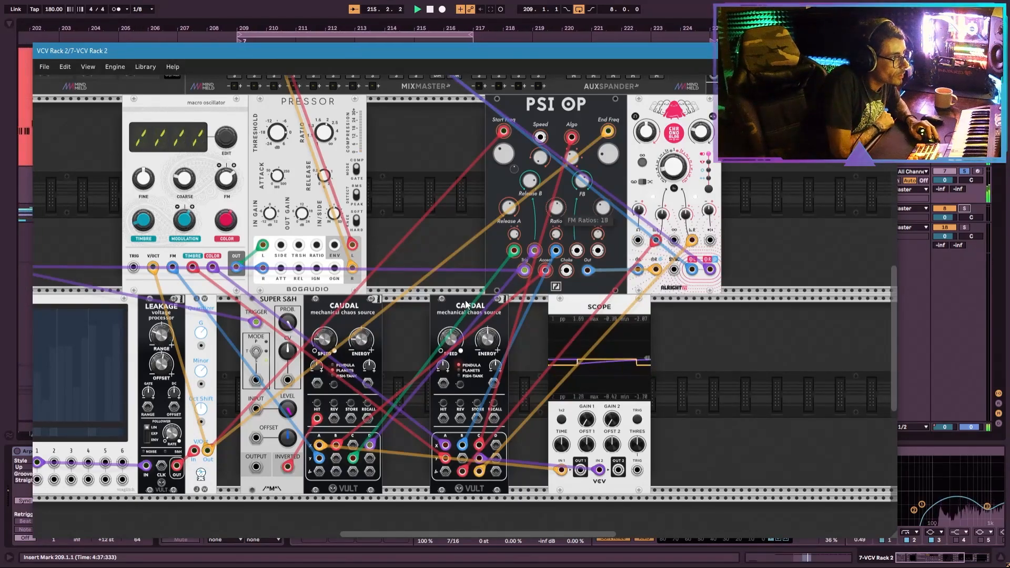
scroll(537, 197, "up", 2)
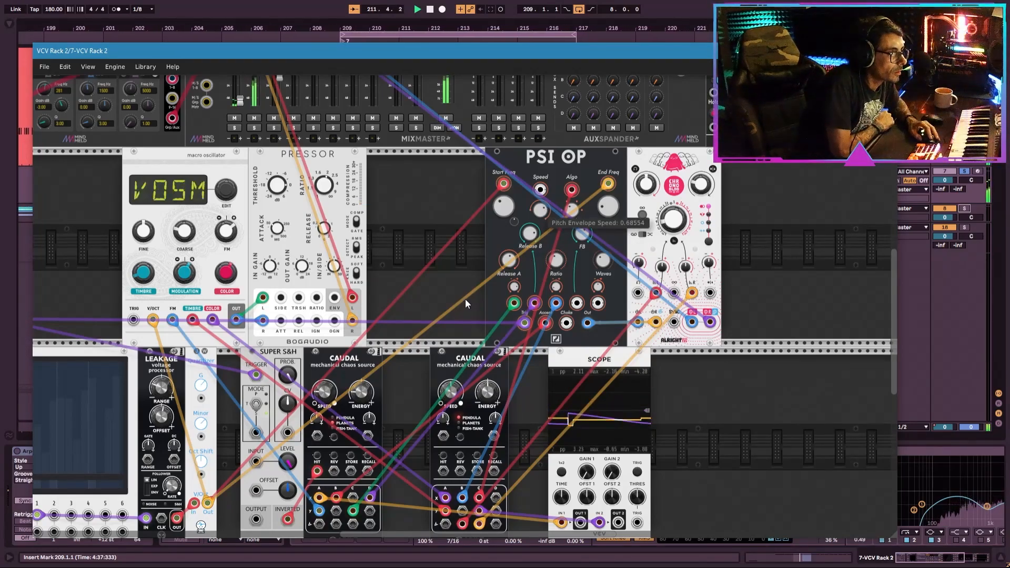
Raise MixMaster channel 1's level back up and patch the second Caudal's CX output into Leakage's Offset CV input
scroll(276, 258, "up", 5)
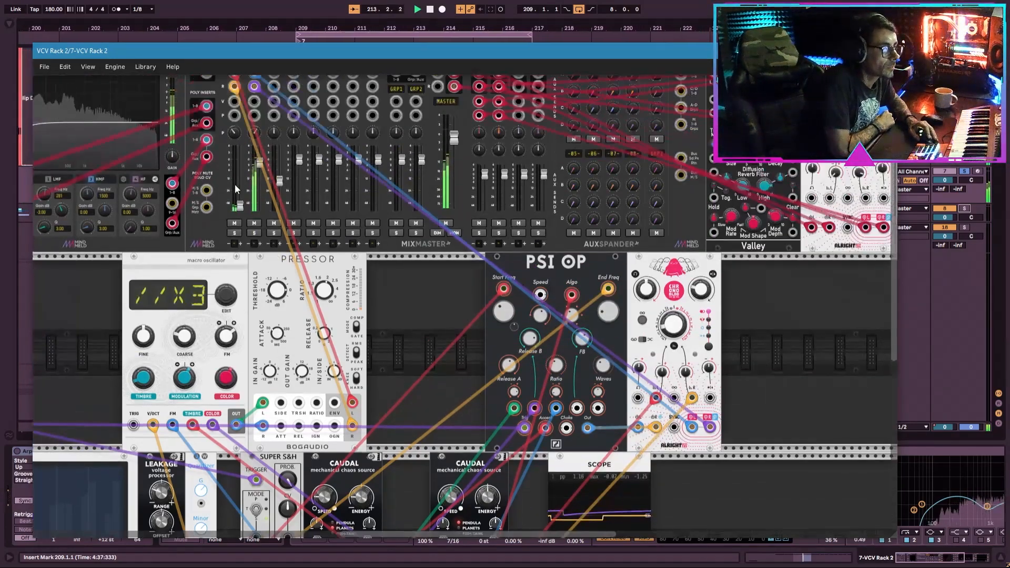
left_click_drag(239, 233, 240, 226)
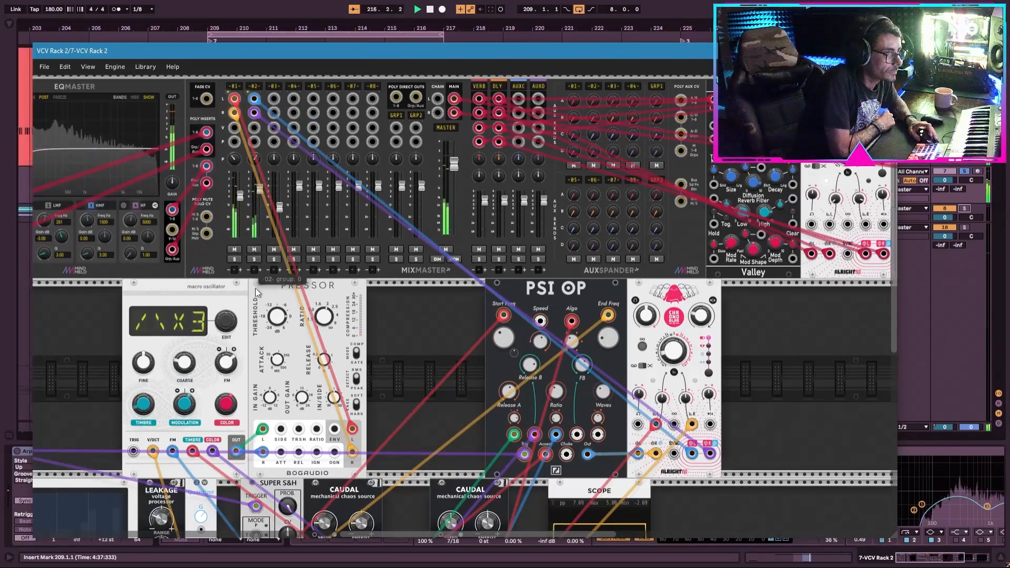
scroll(257, 305, "down", 5)
scroll(258, 305, "down", 3)
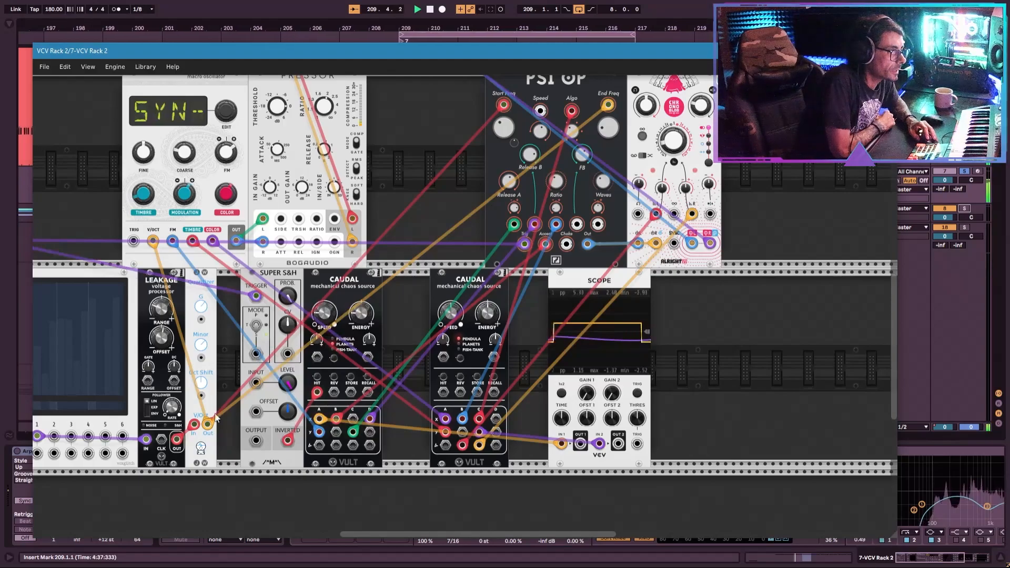
left_click_drag(174, 381, 483, 422)
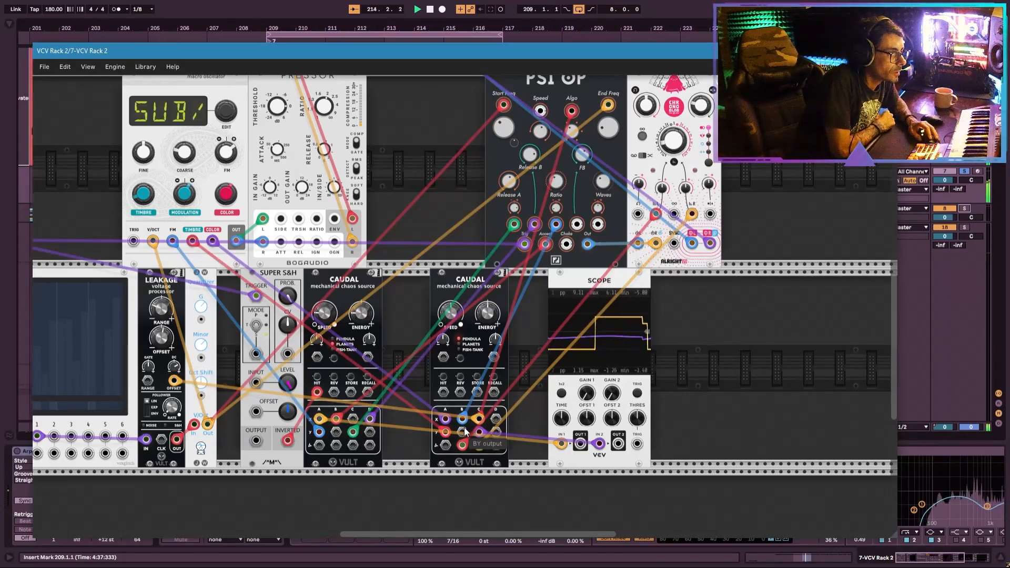
Patch the first Caudal's CX output into Leakage's Range CV input and set Leakage's Offset to about -0.28
left_click_drag(352, 418, 152, 387)
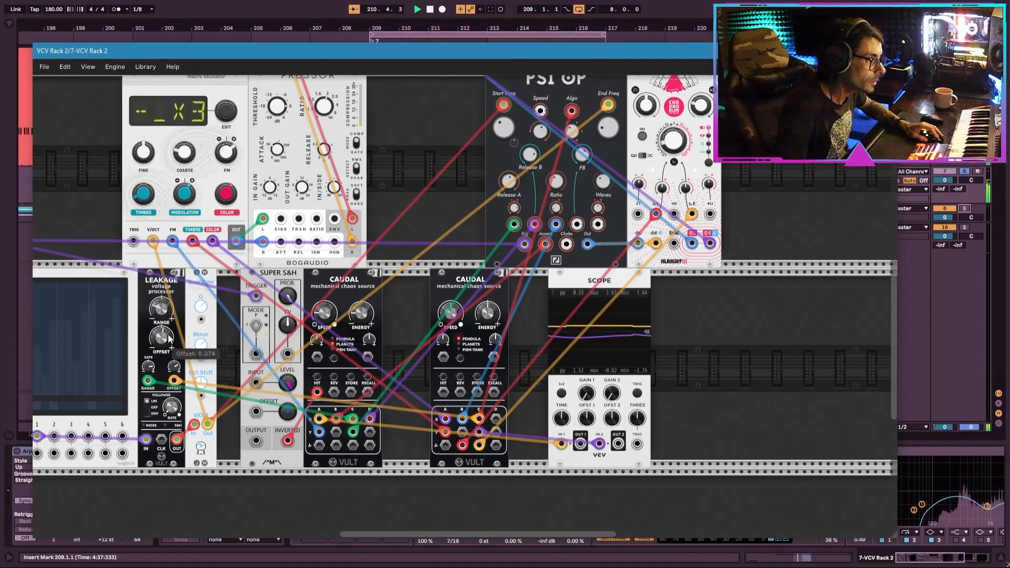
left_click_drag(166, 344, 167, 353)
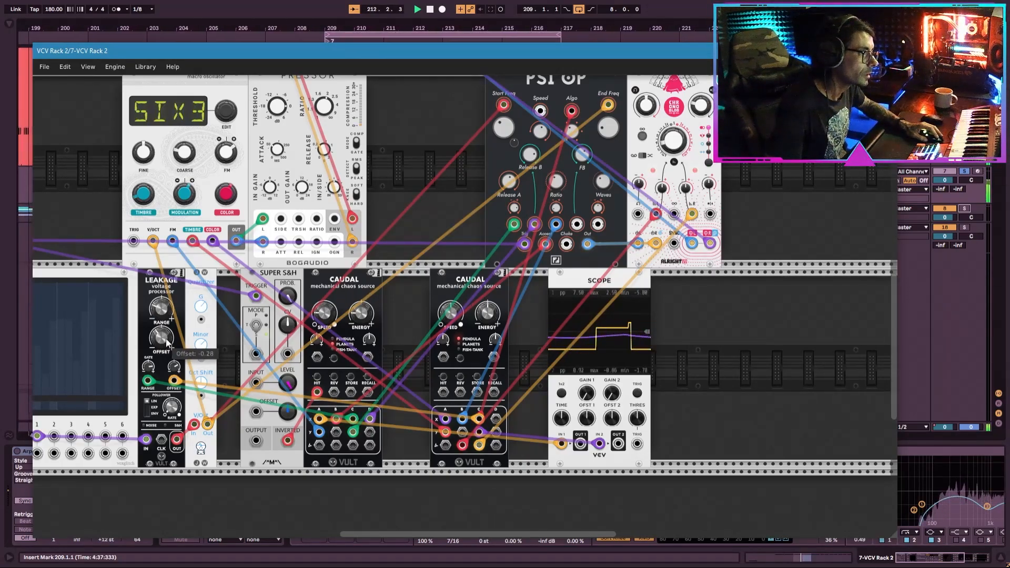
Pull MixMaster channel 2's level down and set channel 1's level to about -6.3 dB
scroll(191, 284, "up", 5)
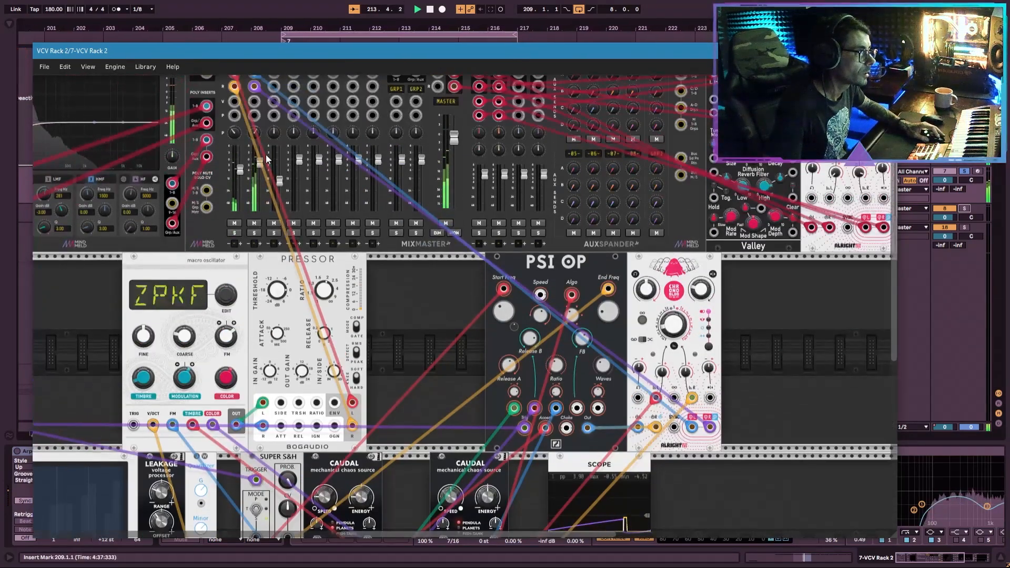
left_click_drag(239, 168, 239, 162)
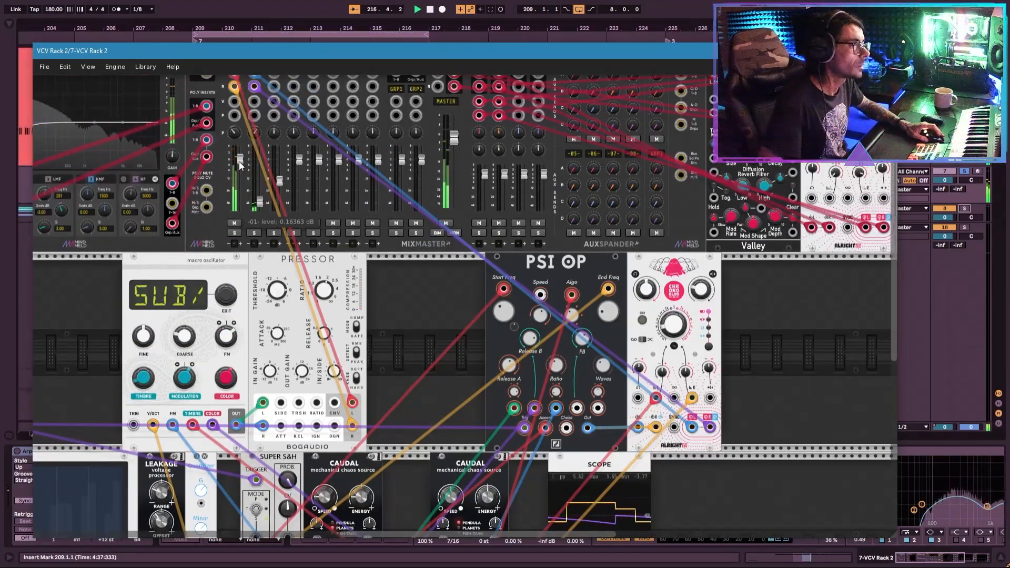
scroll(239, 166, "down", 5)
scroll(238, 165, "up", 5)
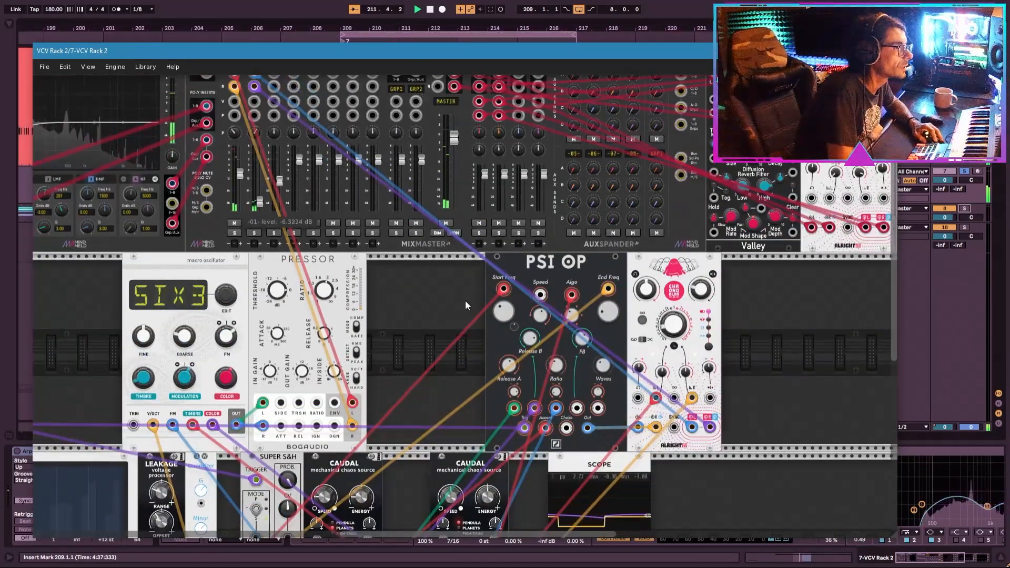
Pull MixMaster channel 1's level almost fully down and set channel 2's level to about -2.5 dB
scroll(467, 296, "down", 1)
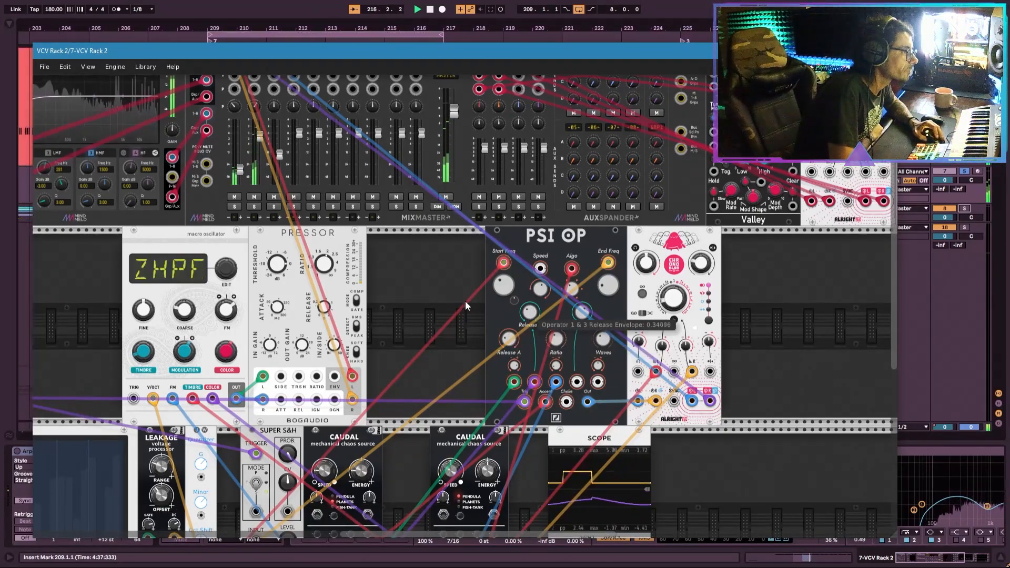
scroll(528, 321, "up", 4)
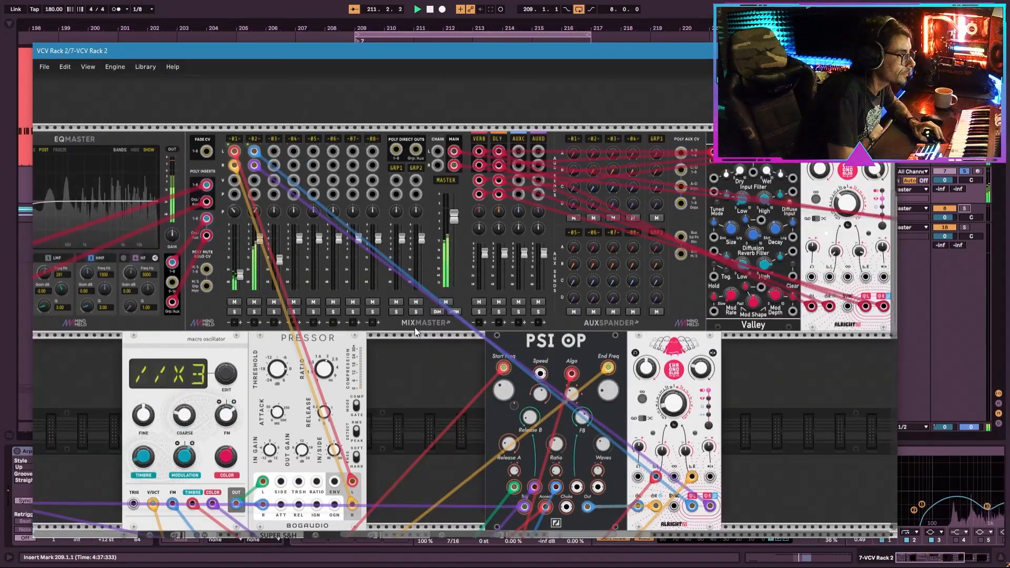
scroll(559, 393, "down", 2)
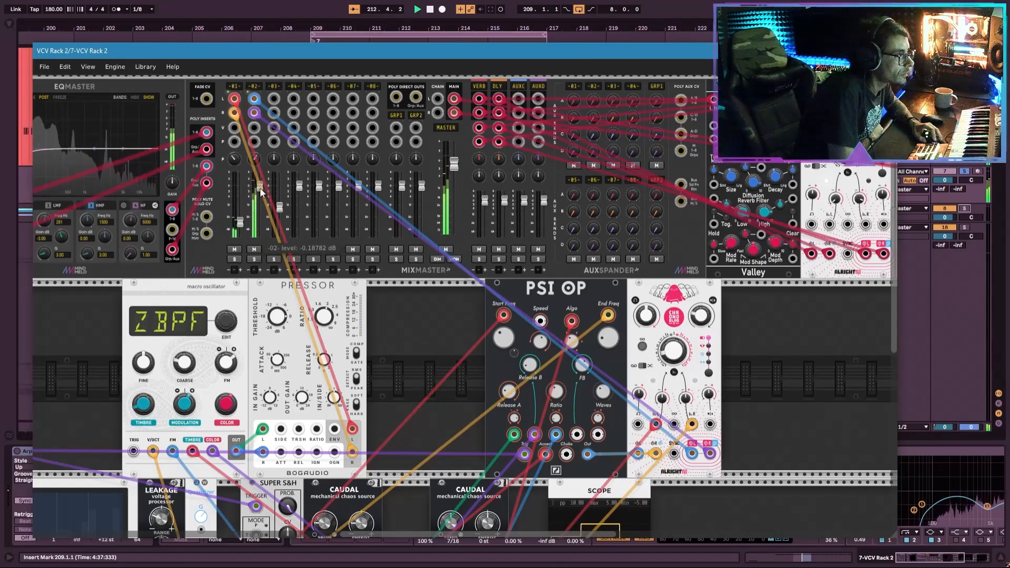
left_click_drag(260, 187, 261, 193)
Patch the first Caudal's BY output into the PSI OP Chronoblob's Dry/Wet CV input and set its Dry/Wet CV amount to about 48%
scroll(534, 295, "down", 5)
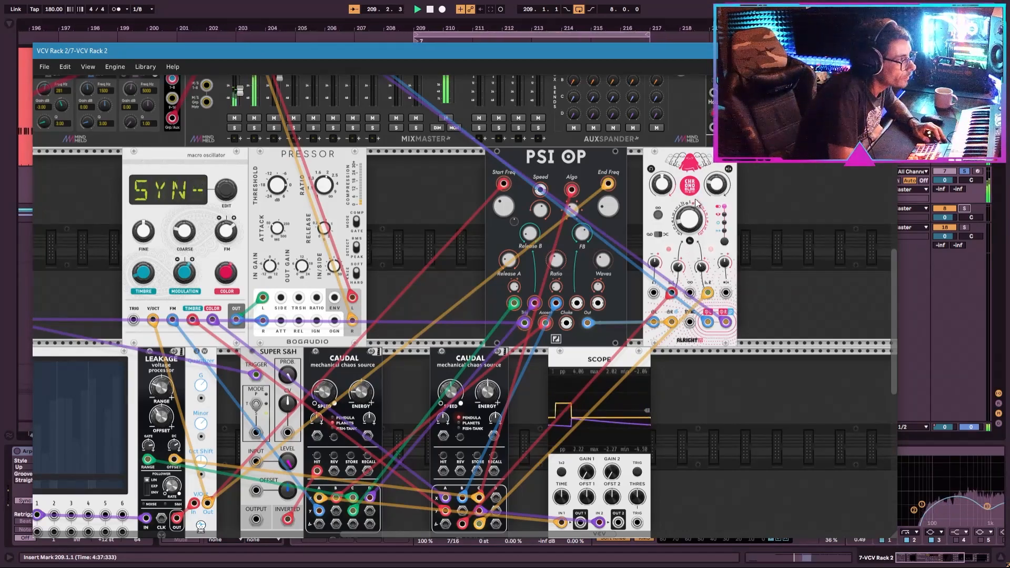
left_click_drag(726, 292, 336, 518)
left_click_drag(727, 262, 726, 262)
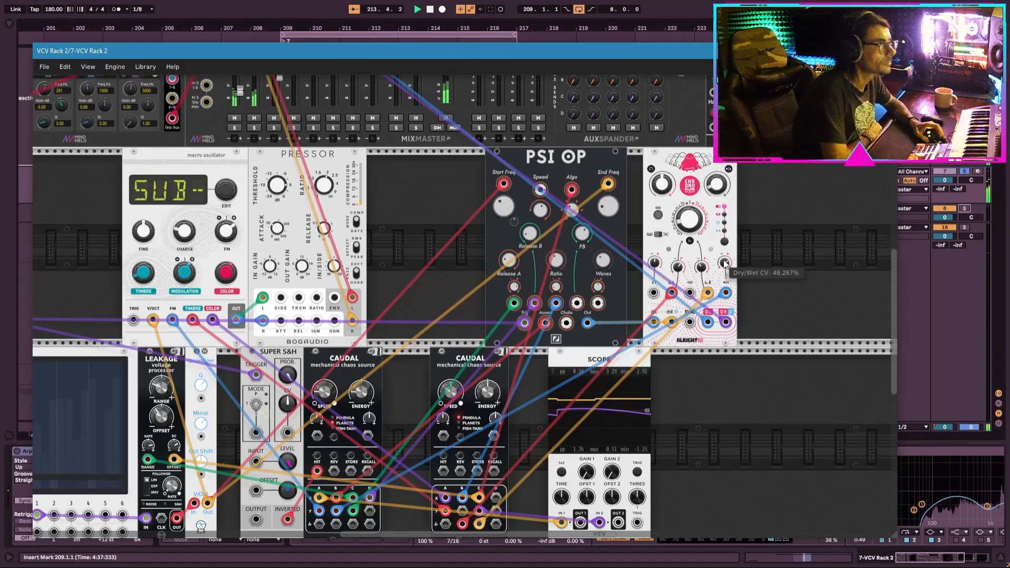
Bring MixMaster channel 1's level back up close to channel 2's level
scroll(446, 254, "up", 4)
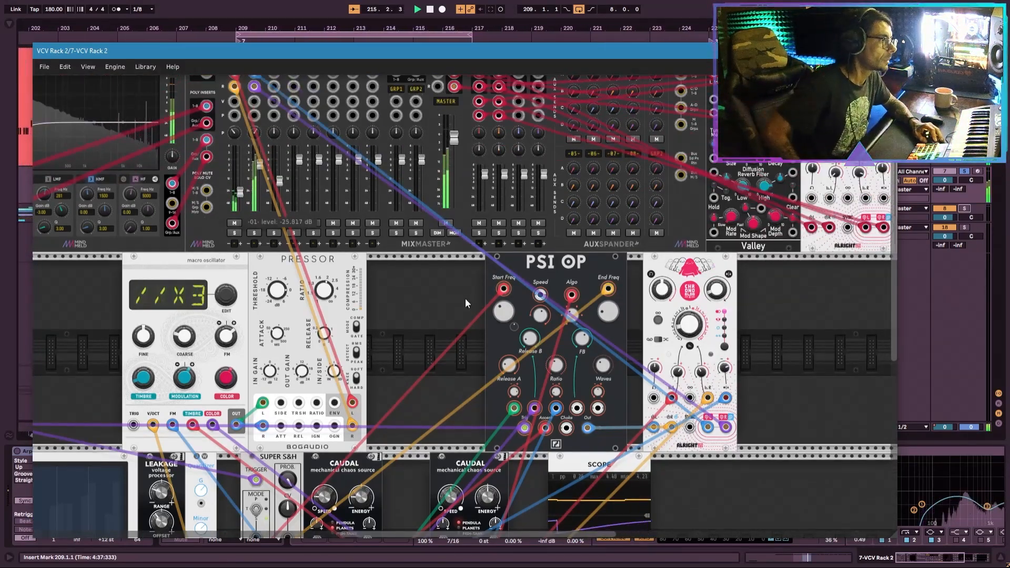
scroll(787, 393, "down", 4)
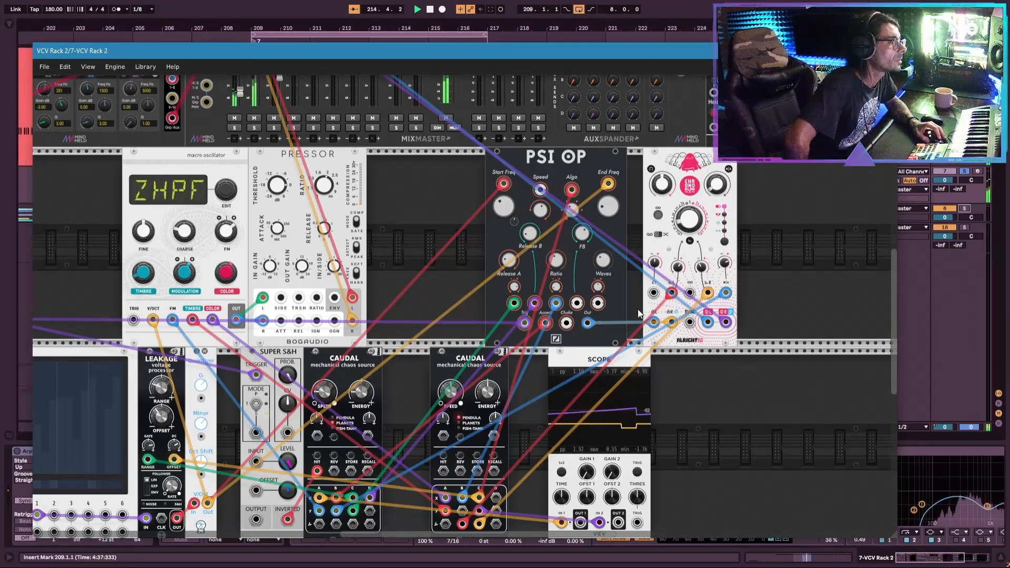
scroll(418, 254, "up", 3)
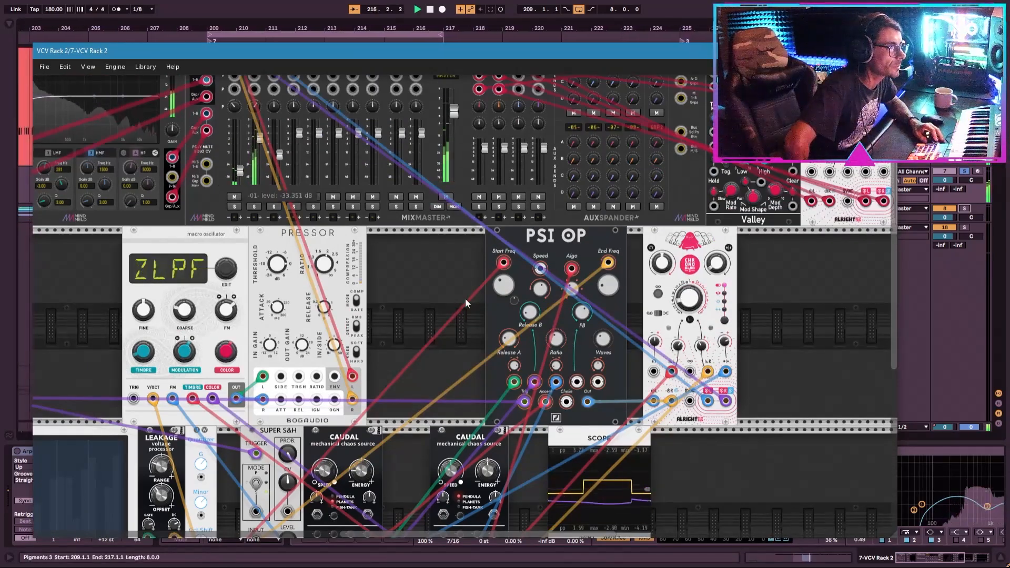
left_click_drag(240, 151, 239, 139)
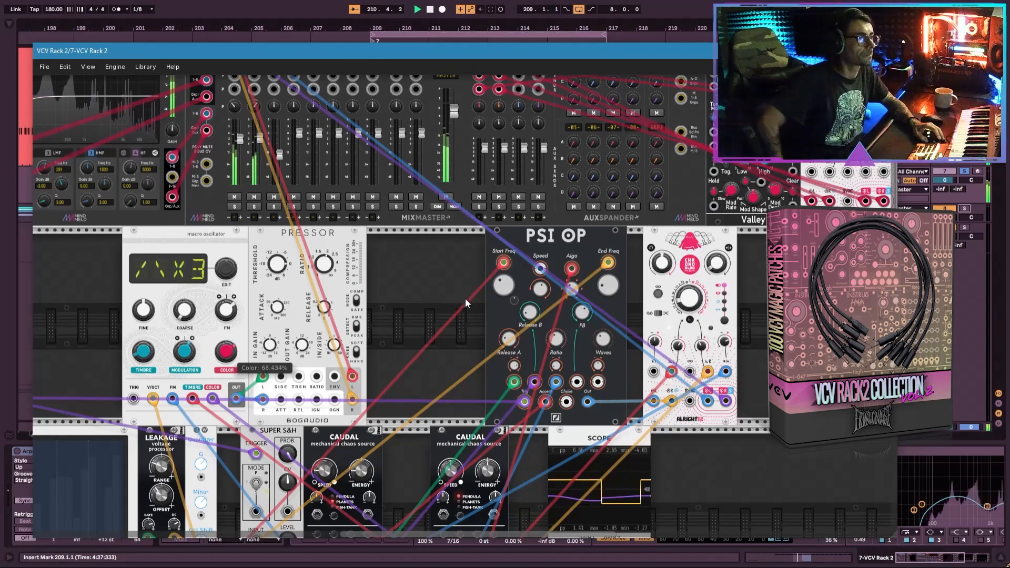
Add a Liquid Filter module from the module library to the empty row below Leakage
scroll(742, 274, "down", 5)
scroll(742, 270, "down", 5)
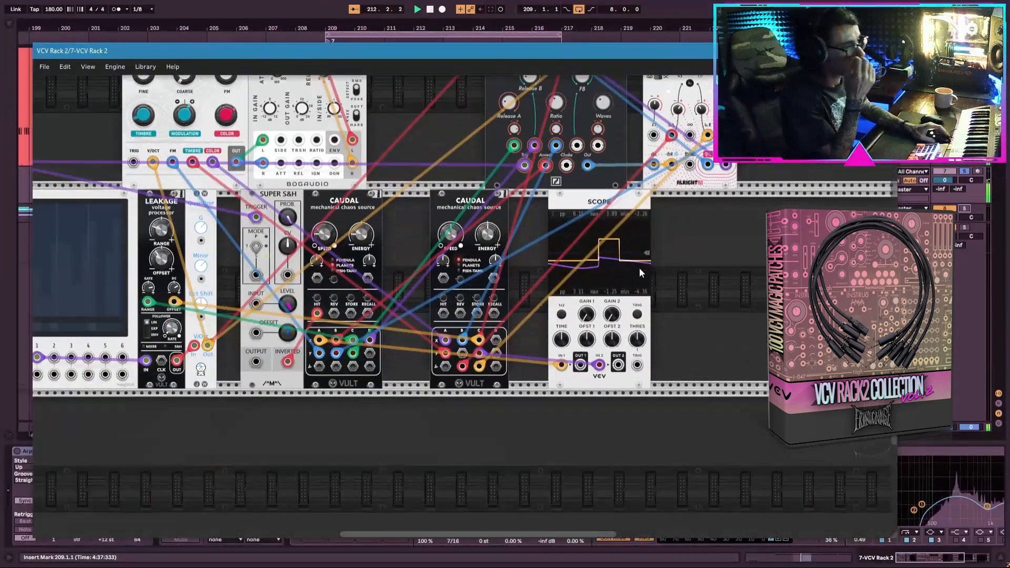
scroll(690, 216, "down", 2)
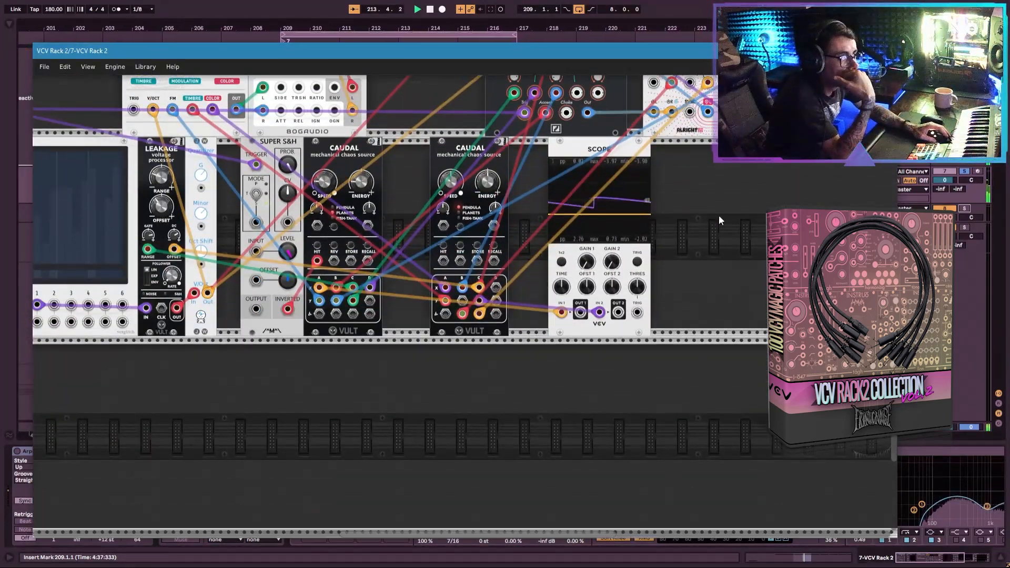
right_click(689, 216)
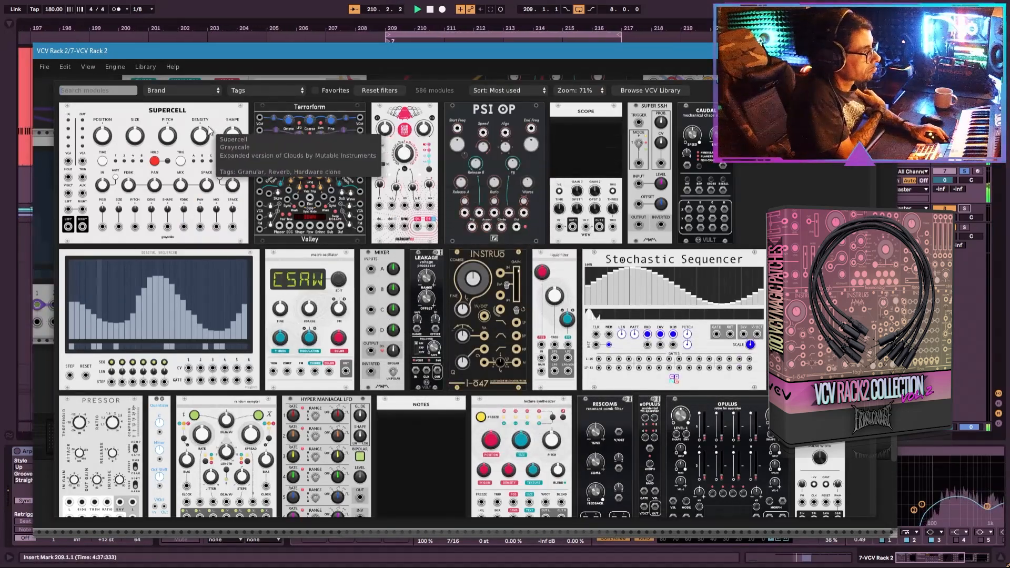
scroll(224, 225, "down", 3)
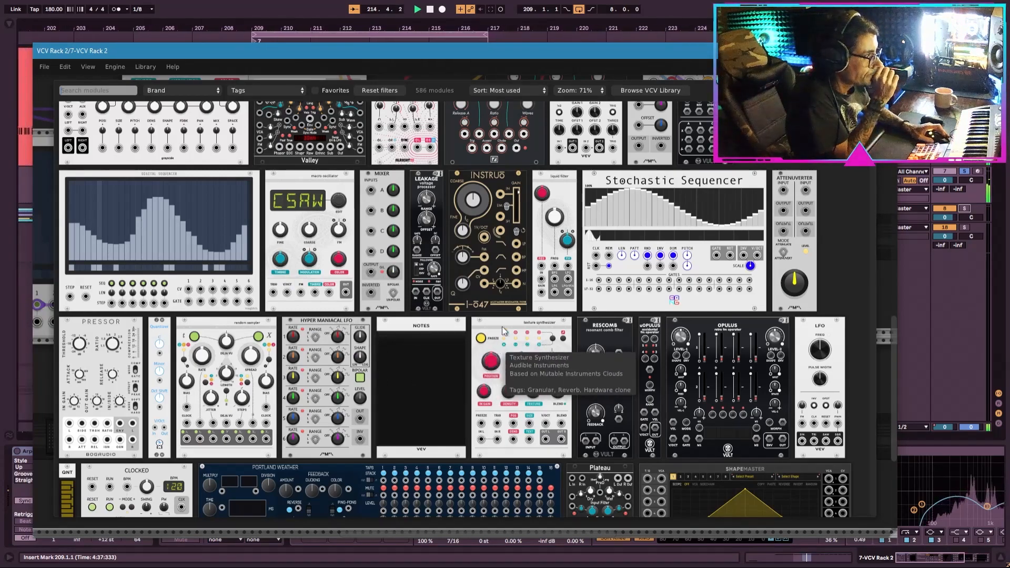
scroll(500, 348, "up", 2)
key("Escape")
left_click_drag(685, 227, 140, 408)
Patch the Liquid Filter's low-pass 4-pole output into MixMaster's third channel
scroll(209, 342, "up", 2)
scroll(209, 342, "up", 10)
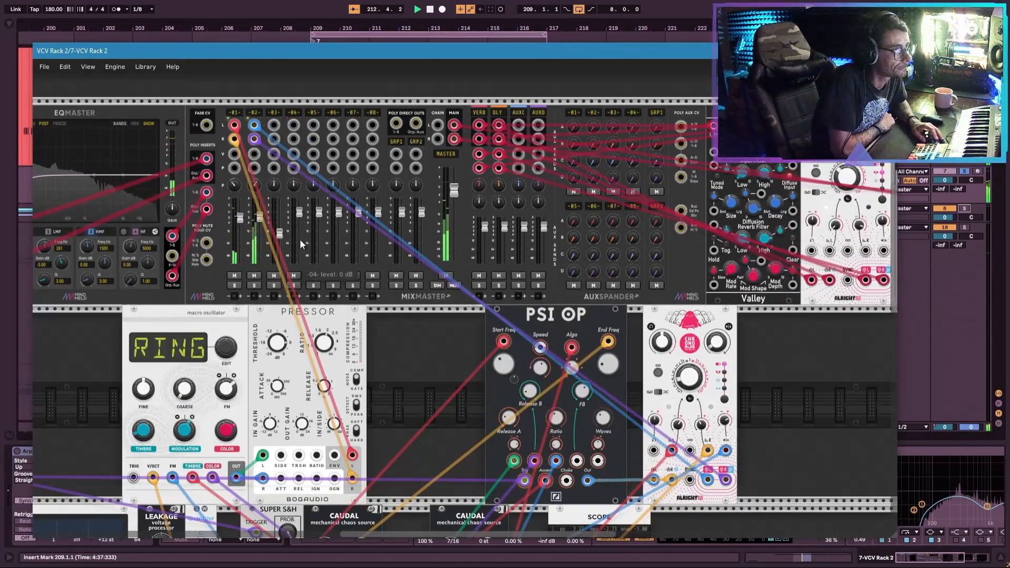
scroll(325, 193, "down", 3)
left_click_drag(263, 526, 157, 399)
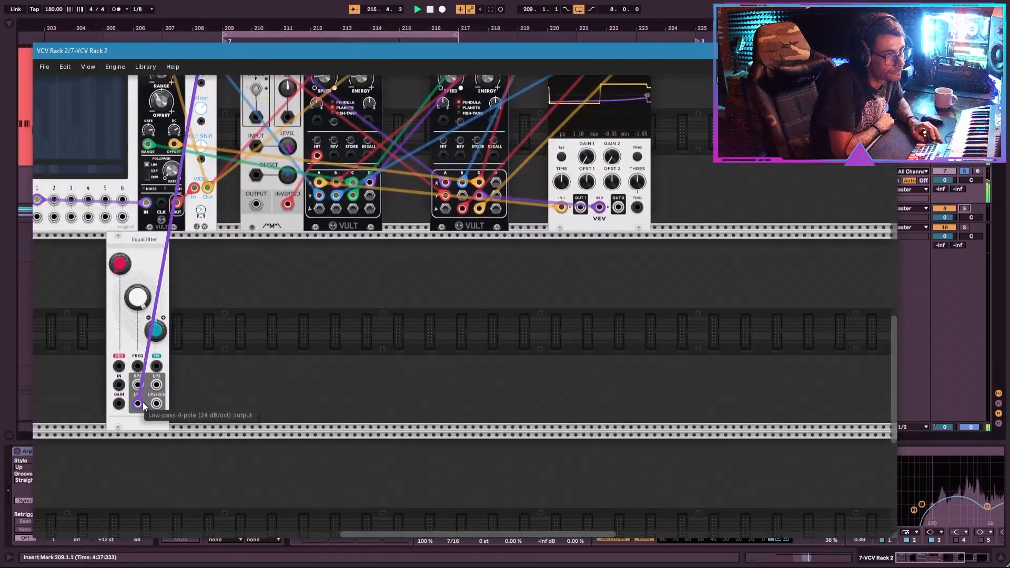
Add a Vult uOPULUS module beside the Liquid Filter and place both modules beneath the first Caudal
right_click(198, 345)
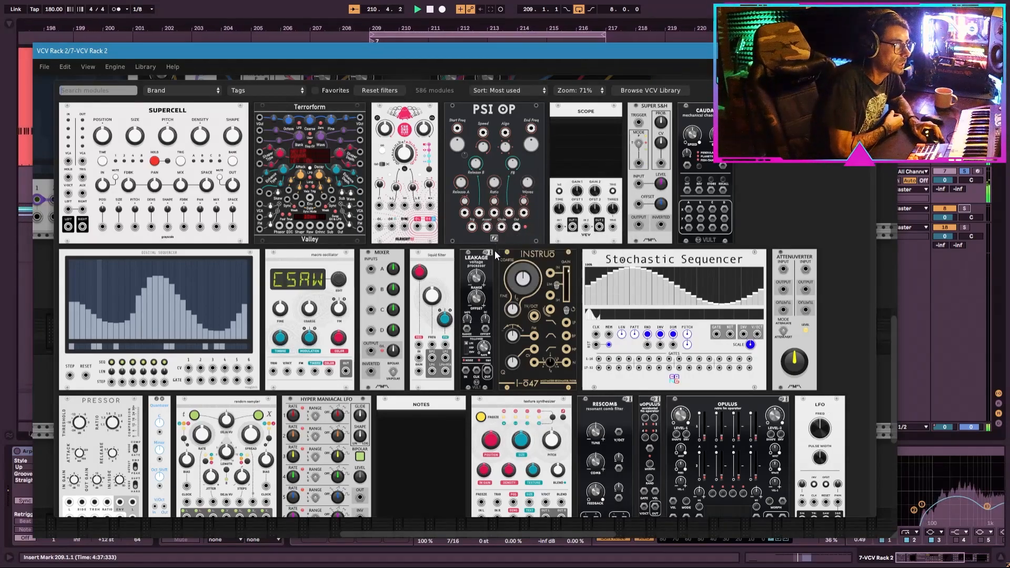
scroll(497, 242, "down", 4)
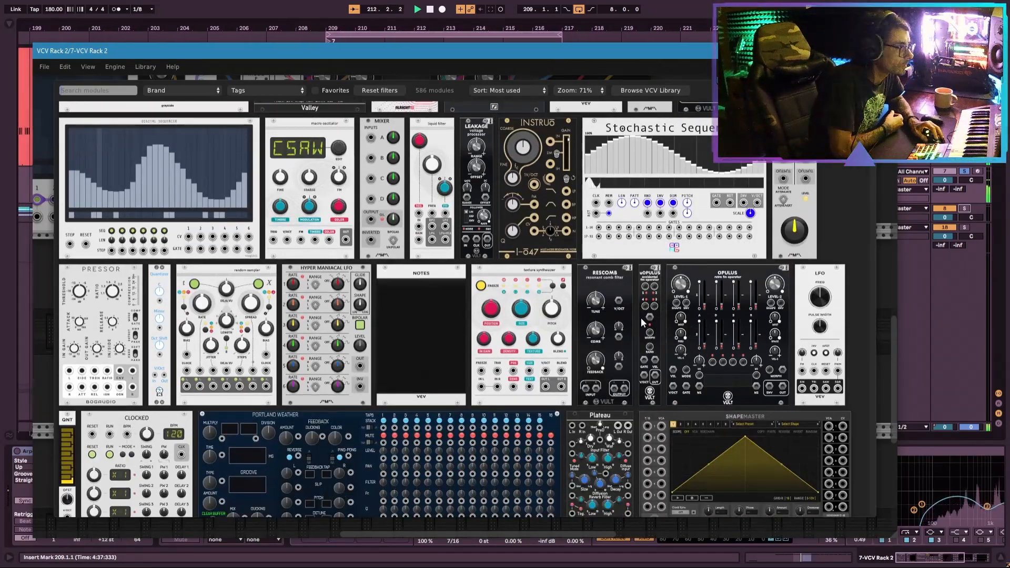
left_click_drag(641, 318, 121, 357)
left_click_drag(140, 268, 417, 266)
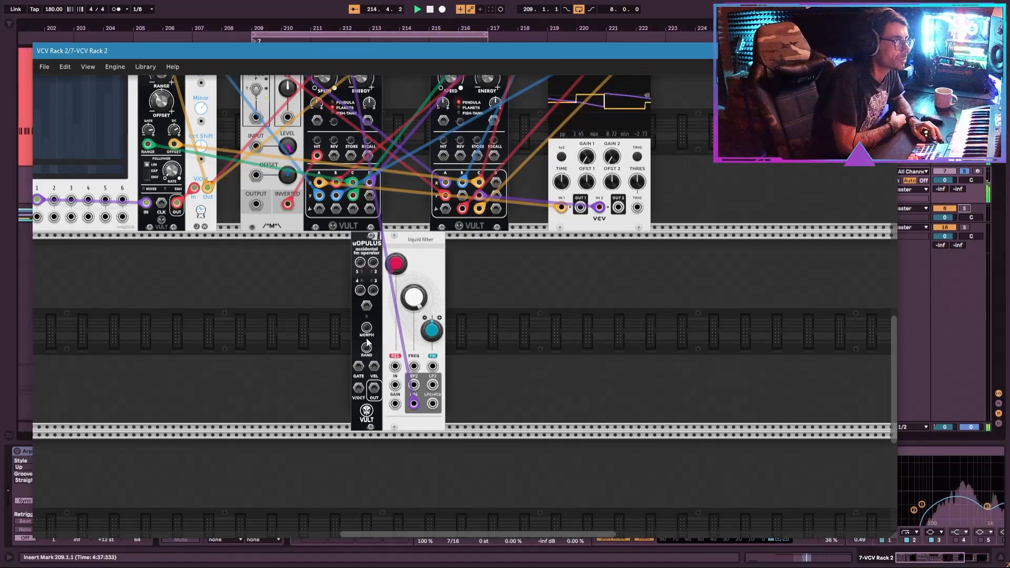
Pull MixMaster channel 1's level almost fully down and lower channel 2's level slightly
scroll(367, 348, "up", 10)
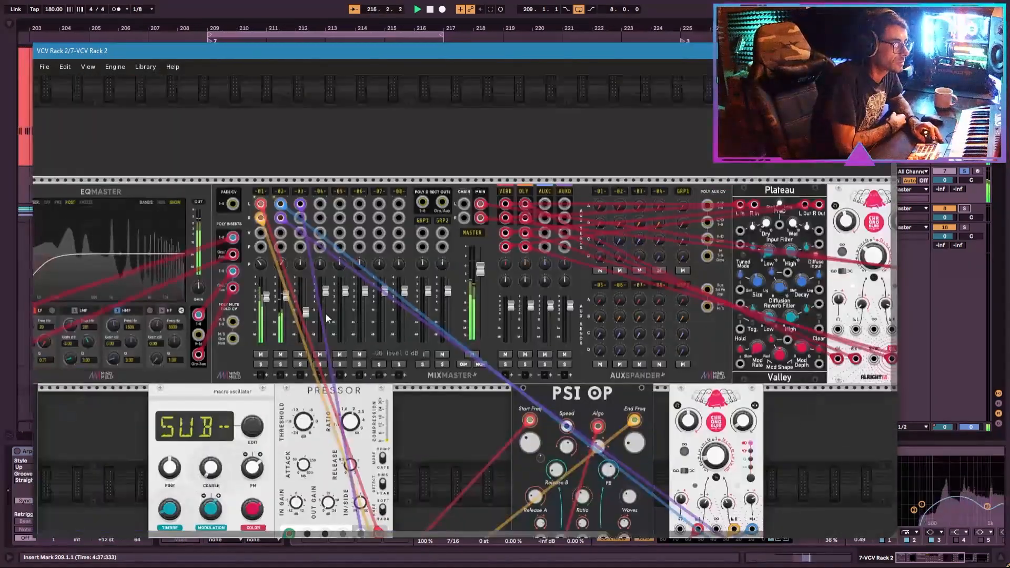
left_click_drag(266, 311, 266, 342)
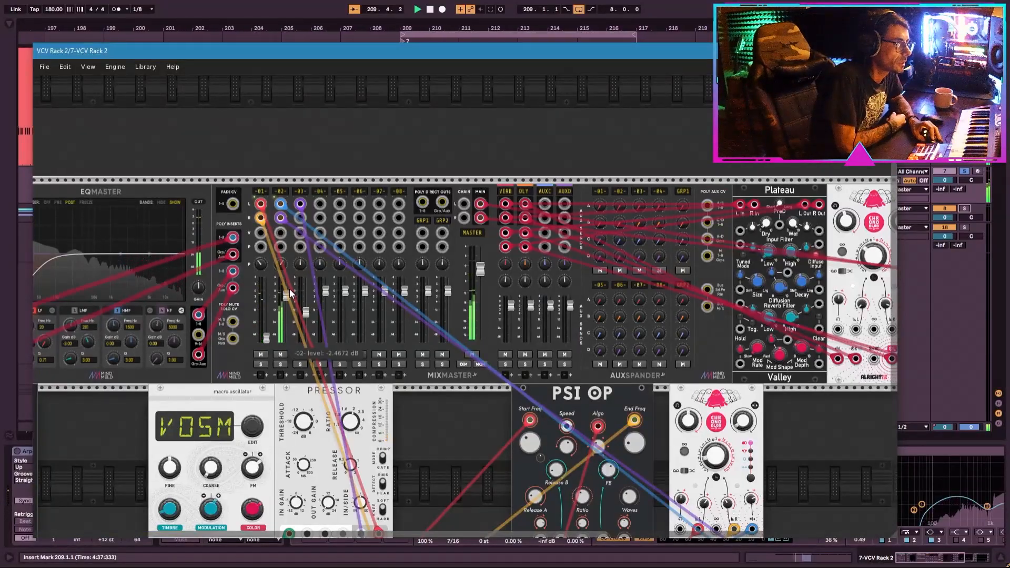
left_click_drag(286, 298, 286, 302)
scroll(265, 345, "down", 8)
right_click(264, 345)
scroll(568, 242, "down", 3)
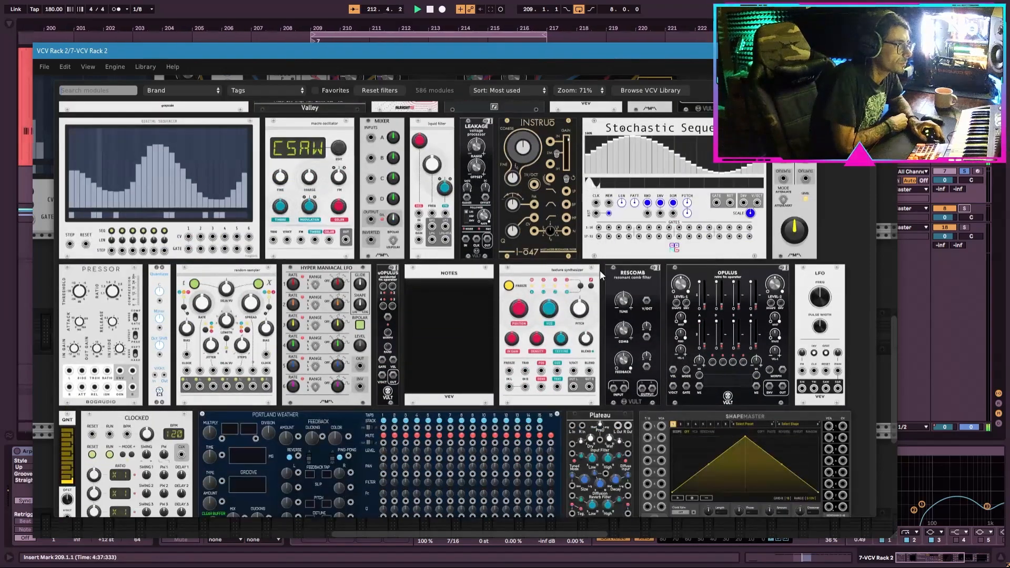
scroll(607, 289, "down", 3)
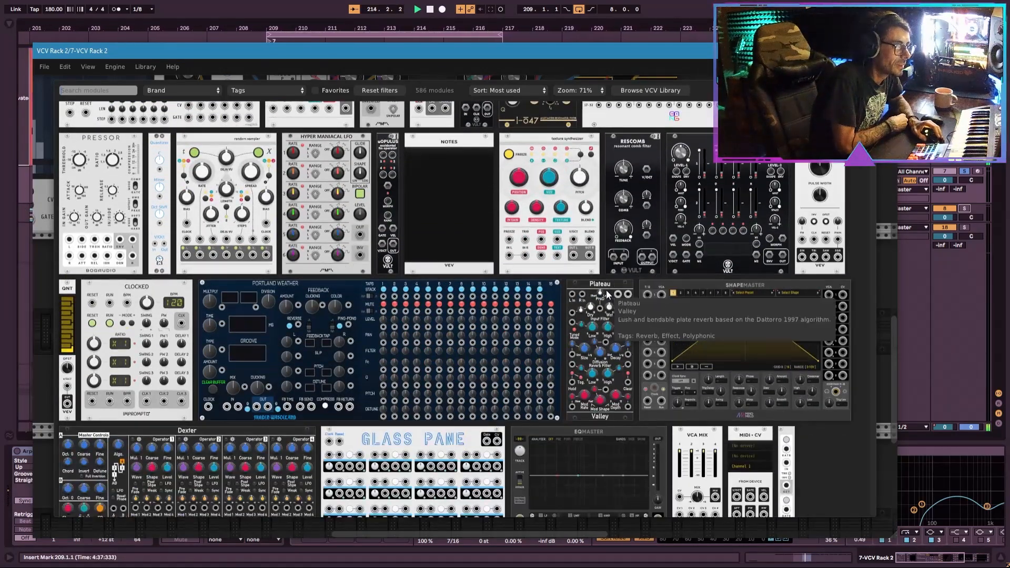
scroll(656, 261, "up", 1)
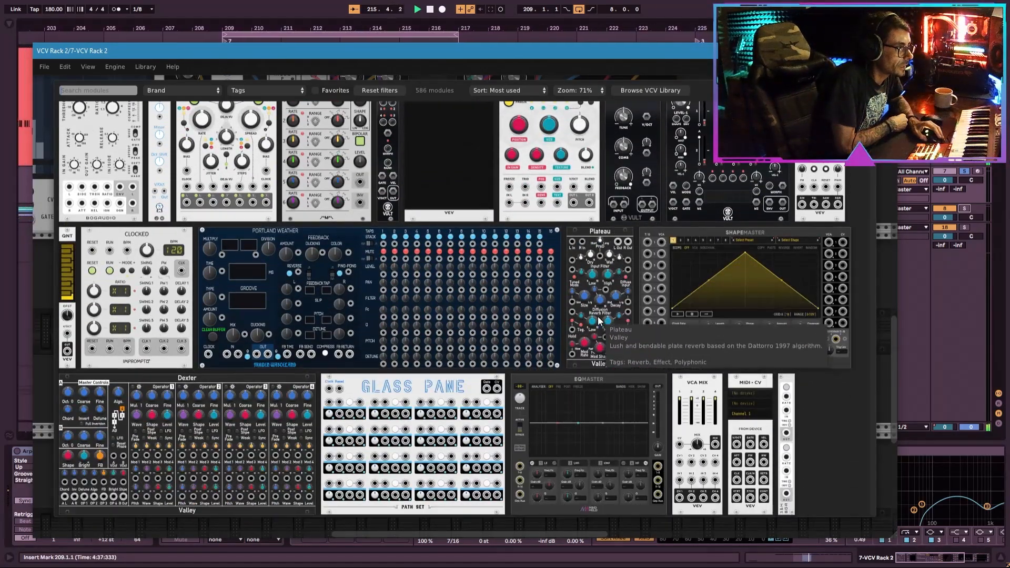
left_click_drag(750, 192, 273, 330)
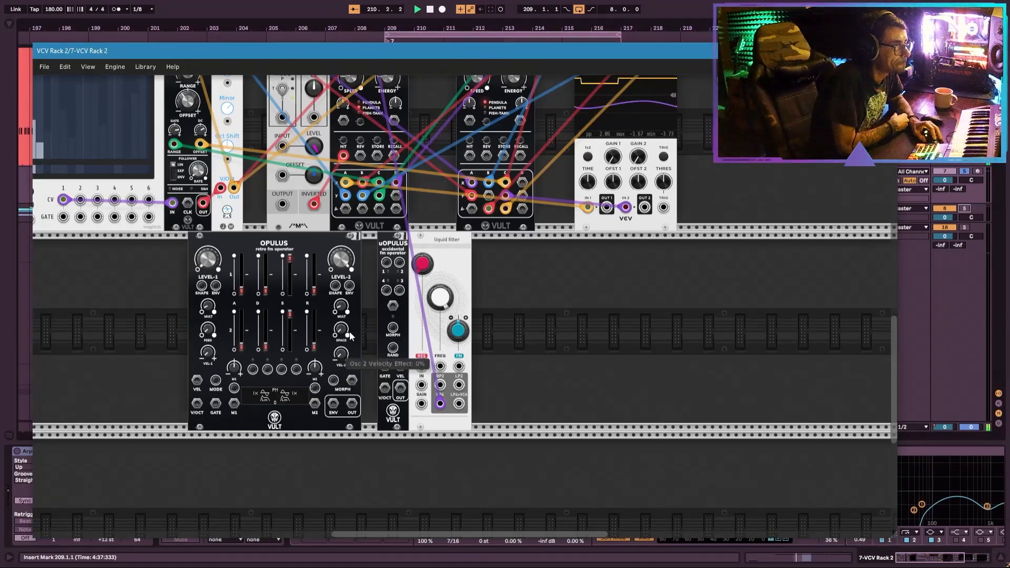
key("Delete")
Patch uOPULUS's output into the Liquid Filter's input, with Leakage's main output feeding its V/Oct and Clocked's CLK 3 feeding its Gate
scroll(342, 260, "up", 2)
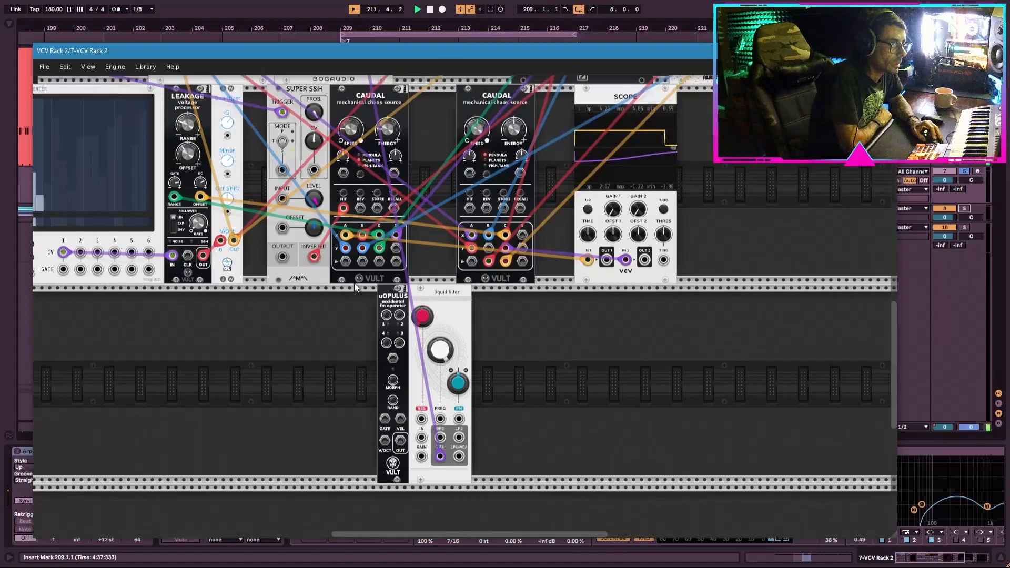
left_click_drag(401, 441, 203, 256)
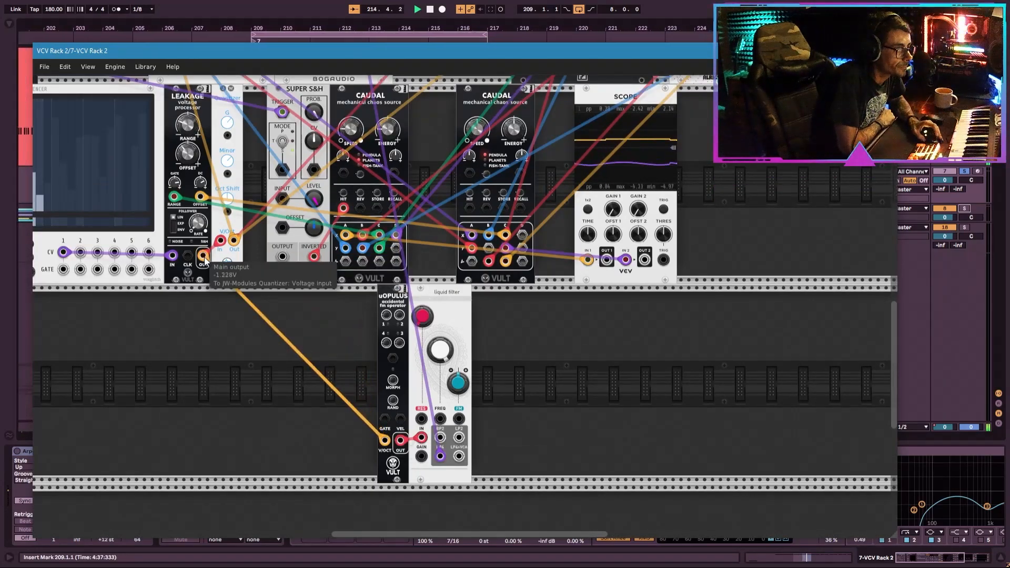
left_click_drag(386, 419, 201, 406)
scroll(243, 461, "down", 9)
scroll(243, 463, "up", 4)
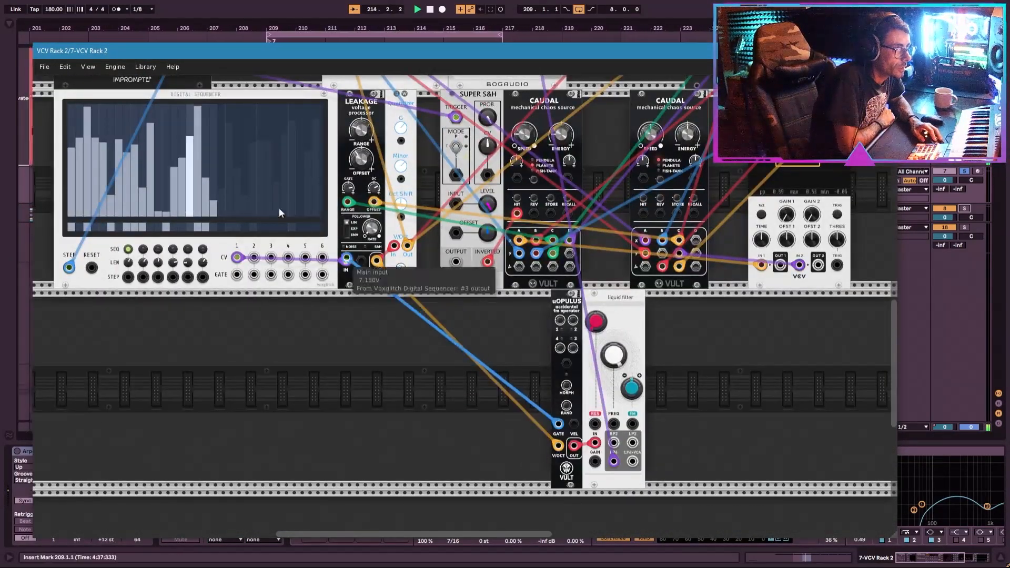
scroll(303, 230, "up", 7)
scroll(303, 347, "down", 3)
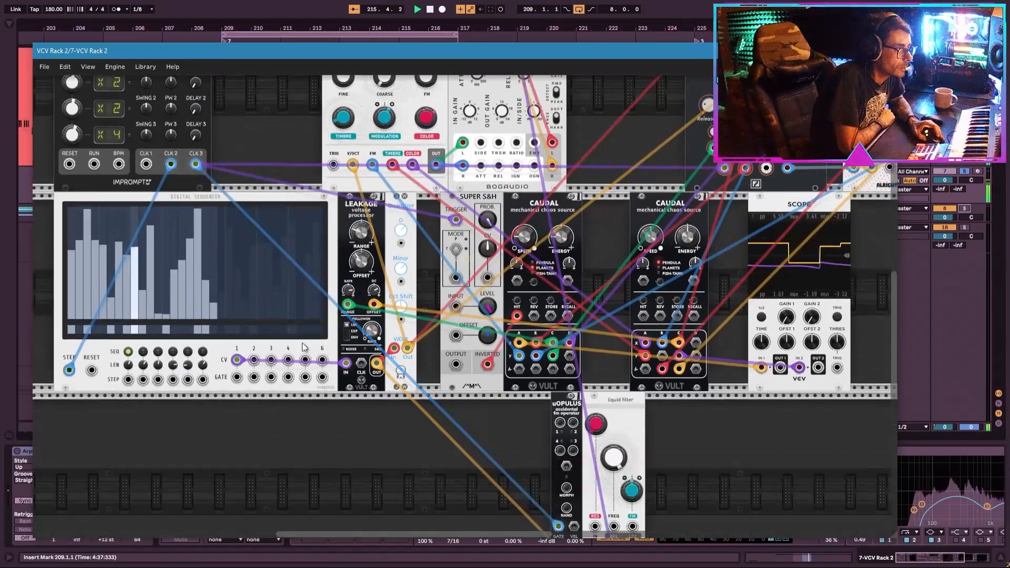
Randomize the uOPULUS operator's sound
scroll(303, 347, "down", 3)
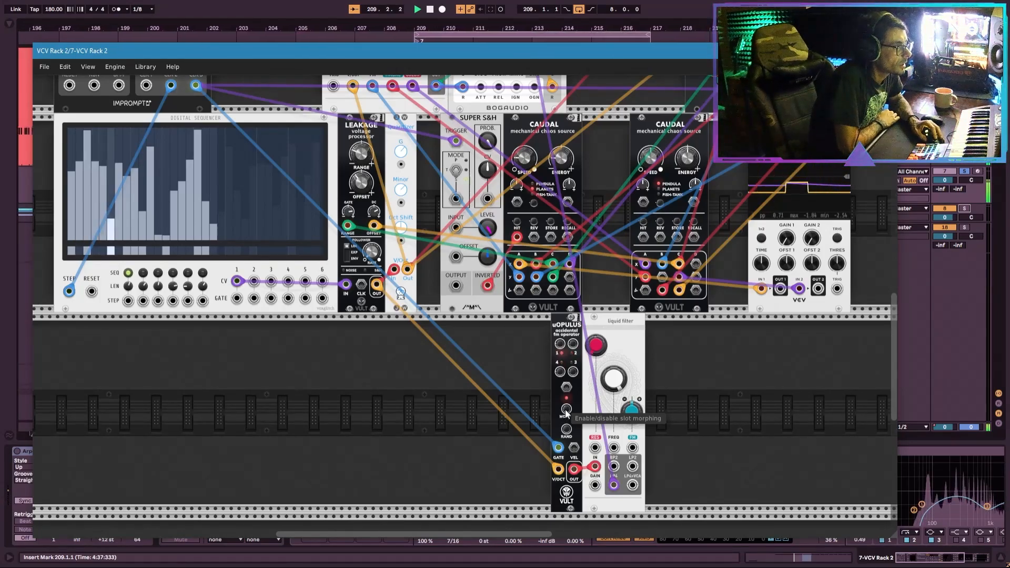
left_click(566, 431)
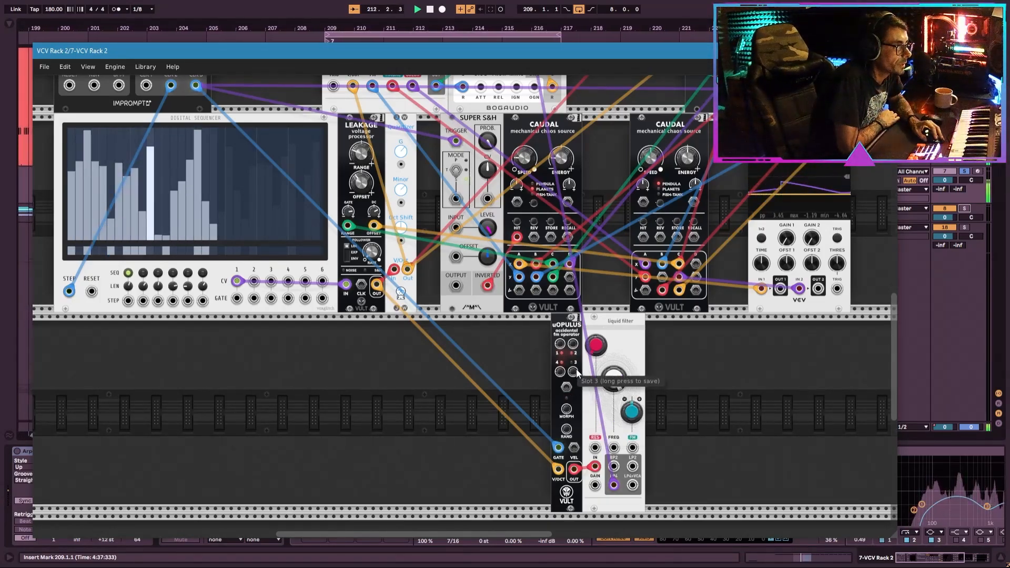
Enable slot morphing on uOPULUS and patch an output of the first Caudal into the CV input above its morph switch
scroll(577, 374, "up", 5)
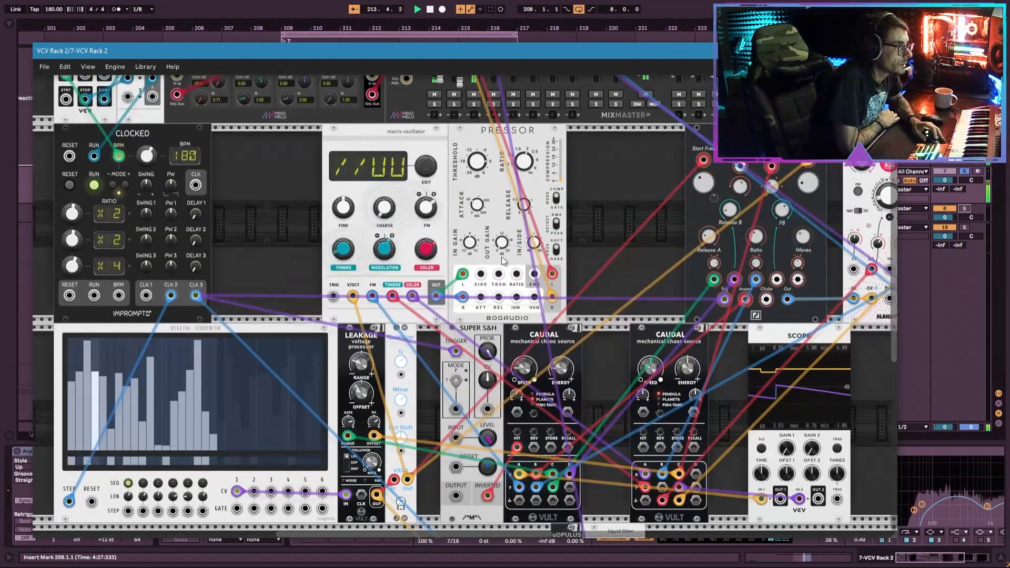
left_click_drag(715, 272, 625, 219)
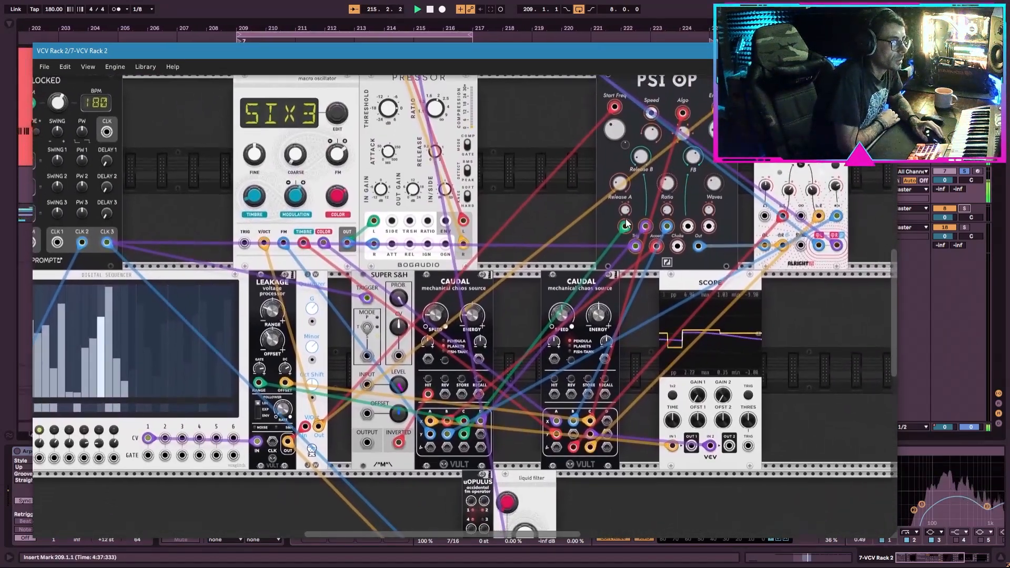
scroll(625, 218, "down", 4)
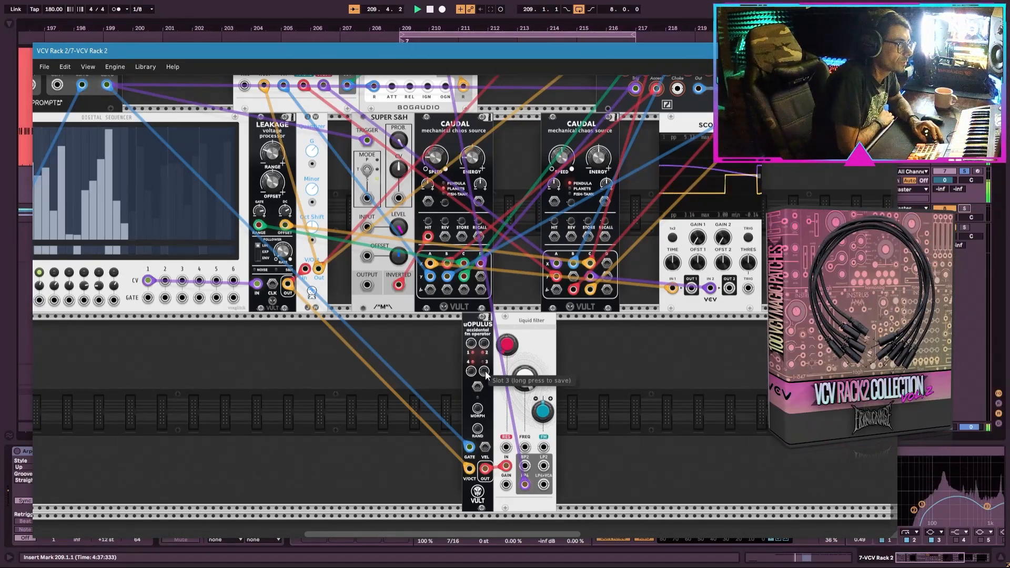
scroll(606, 416, "up", 3)
scroll(607, 415, "down", 3)
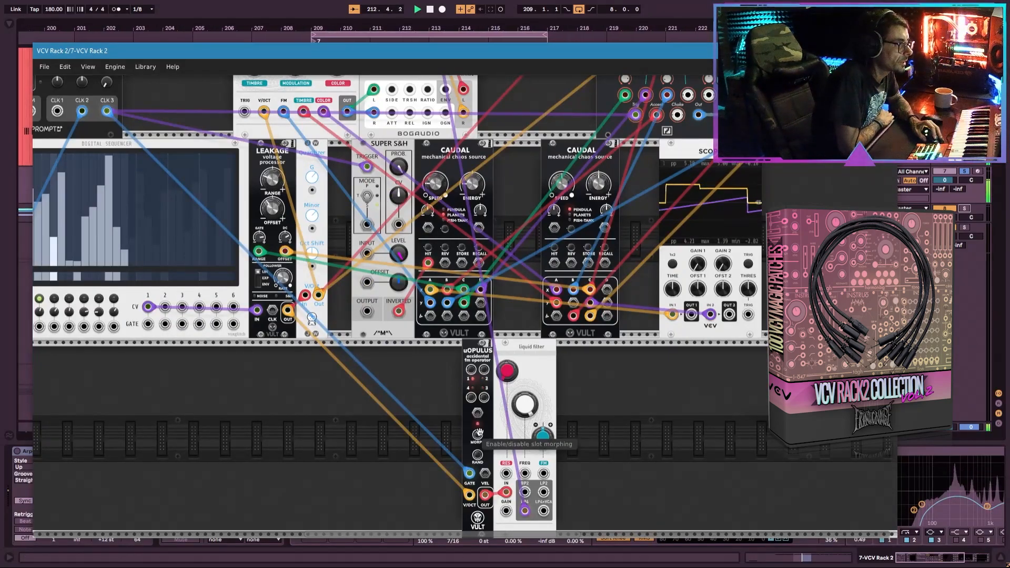
left_click_drag(477, 413, 482, 304)
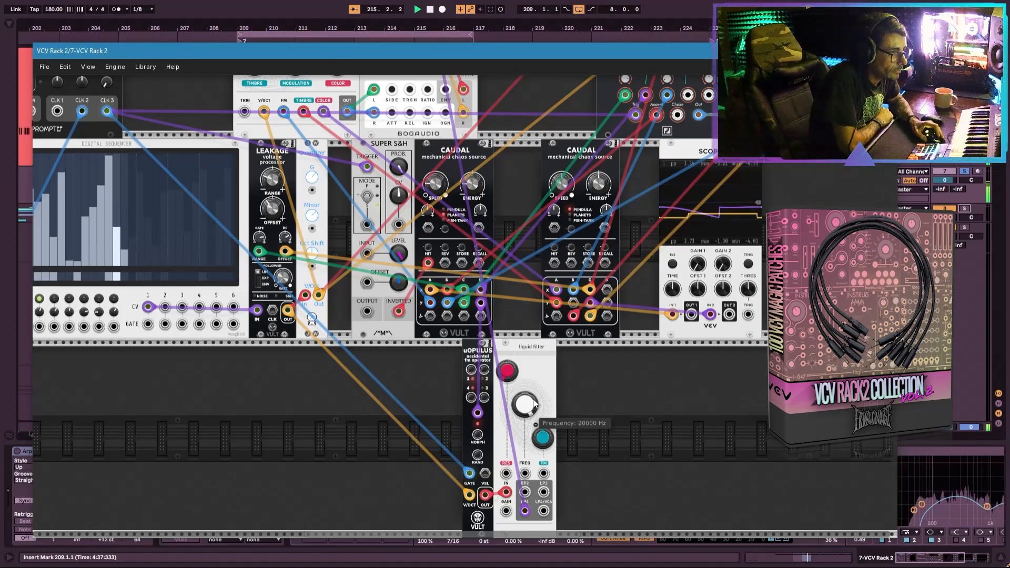
Add a Supercell module in the uOPULUS row, directly beside the Liquid Filter, making room for it by shifting the filter
scroll(534, 403, "up", 1)
scroll(533, 399, "down", 1)
left_click_drag(533, 399, 595, 408)
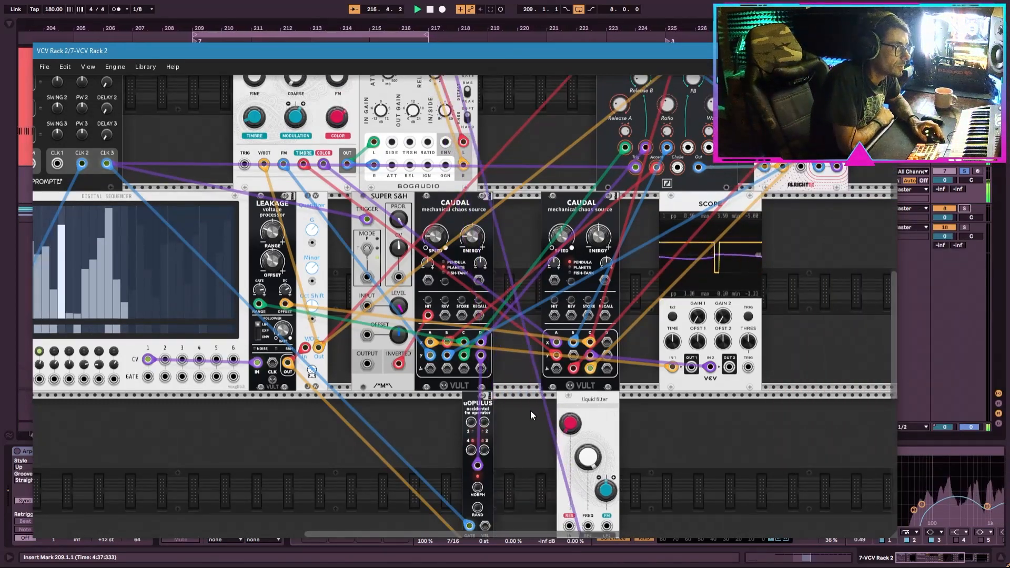
scroll(530, 410, "up", 10)
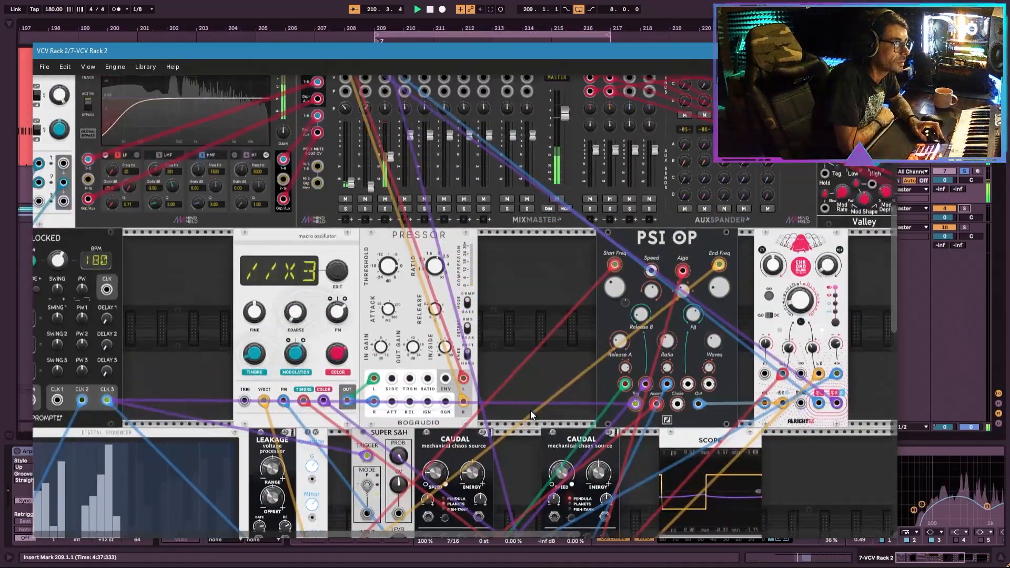
scroll(530, 411, "down", 9)
left_click_drag(575, 408, 670, 400)
right_click(591, 443)
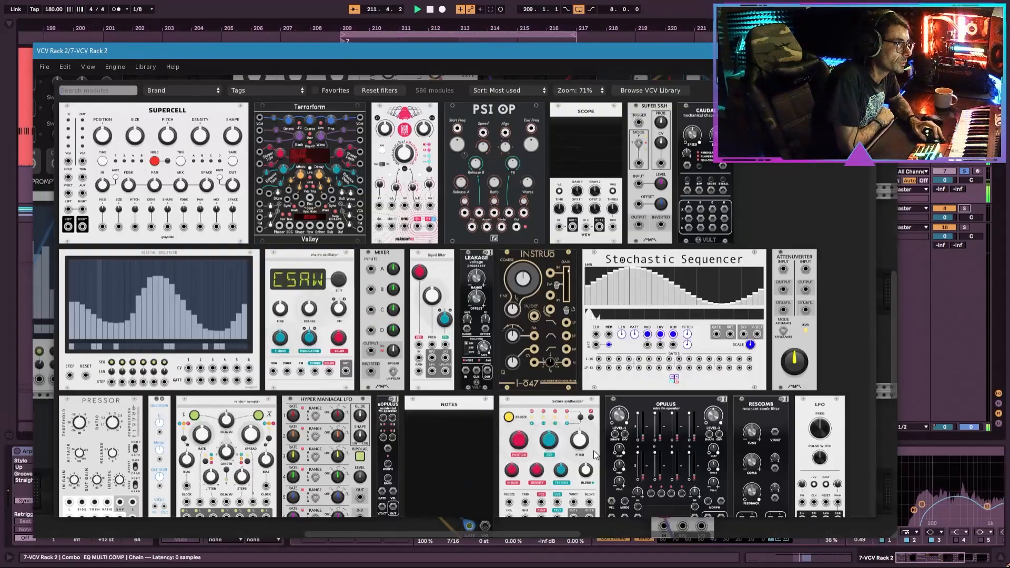
scroll(537, 301, "down", 2)
scroll(534, 298, "up", 2)
left_click_drag(184, 126, 735, 514)
left_click_drag(697, 434, 547, 434)
scroll(579, 450, "down", 4)
Feed the Liquid Filter's LP4 output into both Supercell inputs and route Supercell's left and right outputs to MixMaster channel 3
left_click_drag(738, 450, 598, 461)
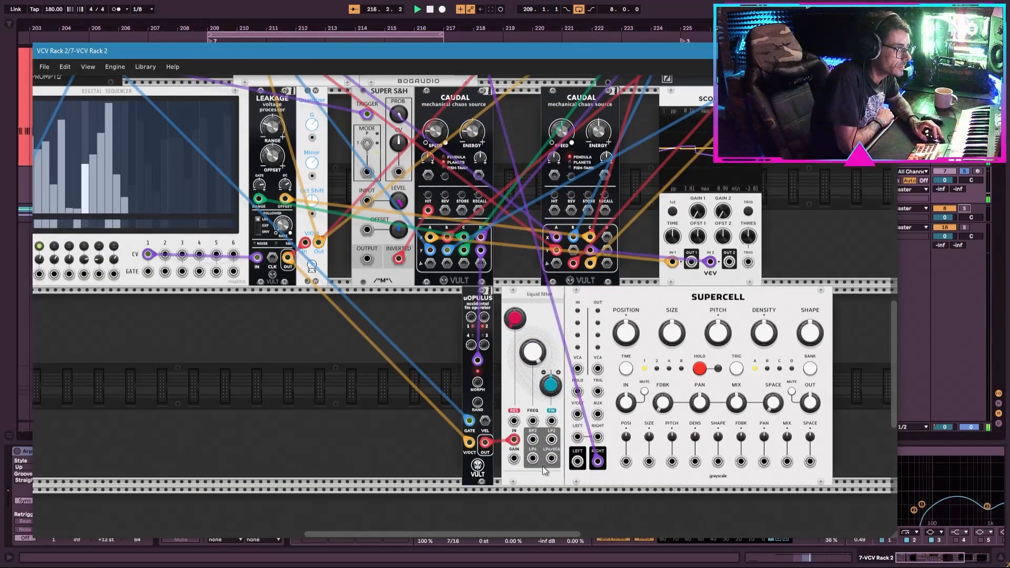
left_click_drag(533, 459, 385, 241)
scroll(564, 416, "down", 10)
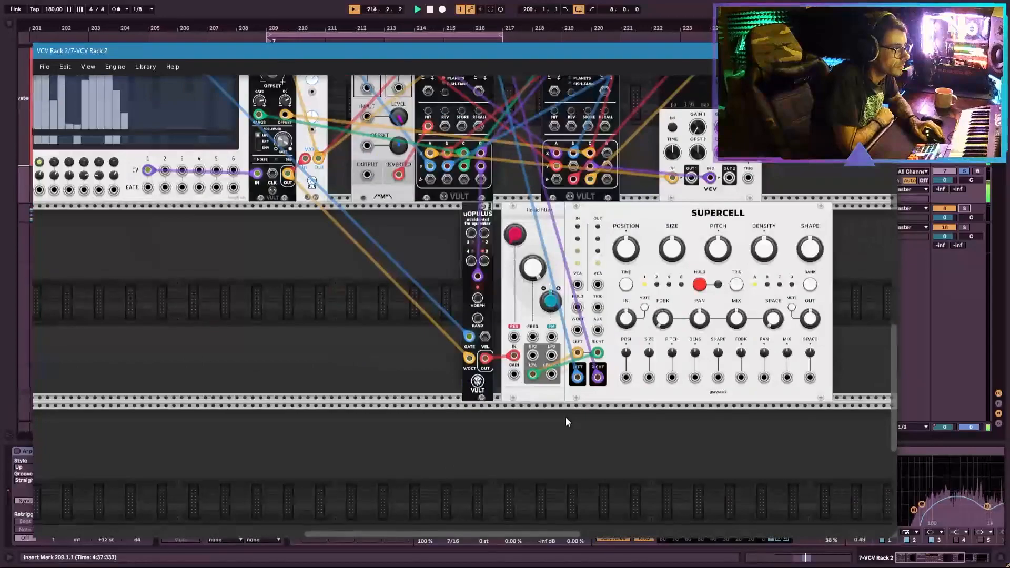
Move the uOPULUS, Liquid Filter and Supercell modules together along their row so that uOPULUS sits beneath Leakage
scroll(567, 422, "up", 5)
left_click_drag(406, 364, 438, 356)
left_click(646, 410)
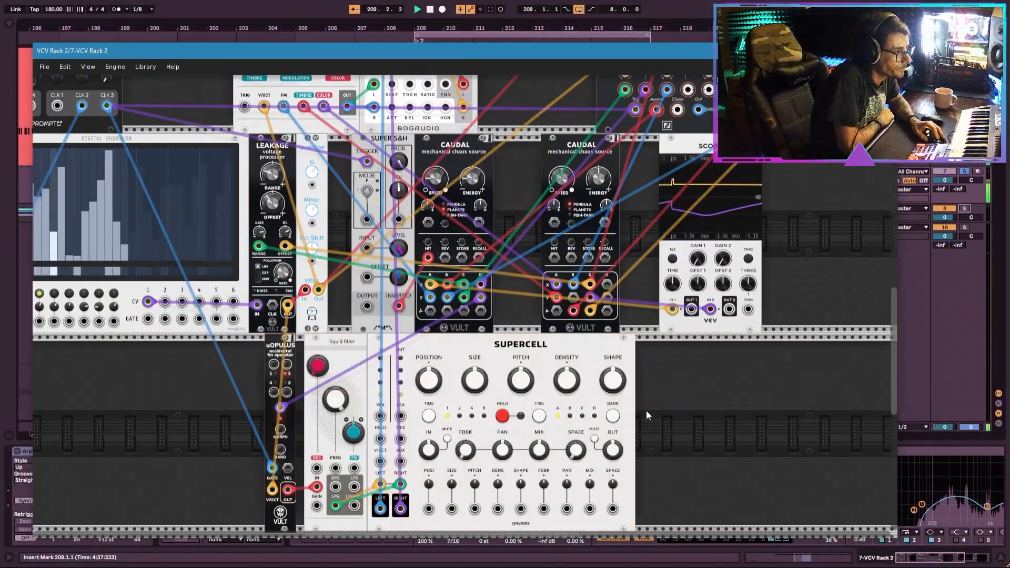
Move the second Caudal closer to the first, then patch Caudal outputs to Supercell's Density and Shape CV and the quantizer output to its Pitch CV
left_click_drag(566, 322, 463, 298)
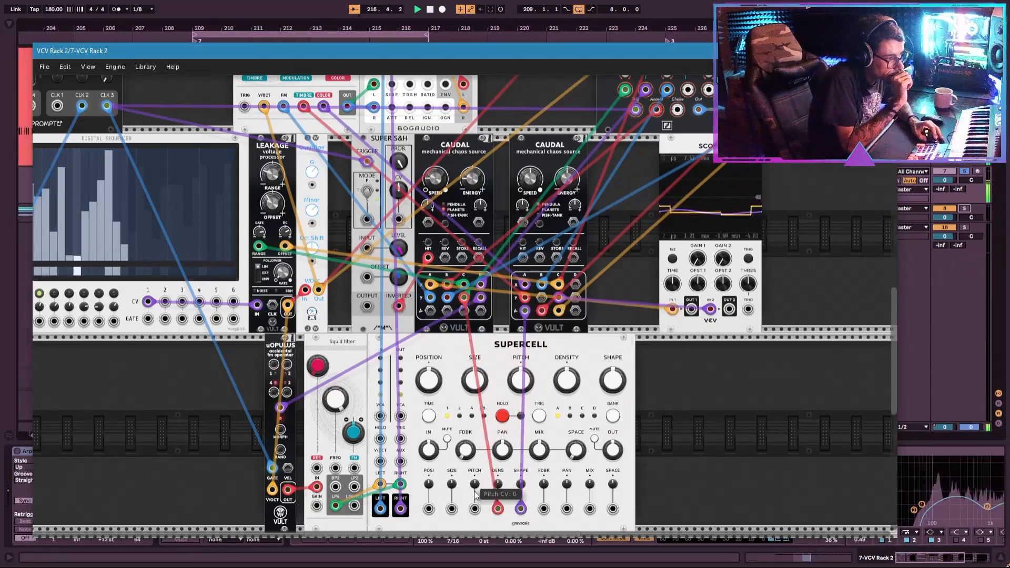
left_click_drag(475, 509, 318, 290)
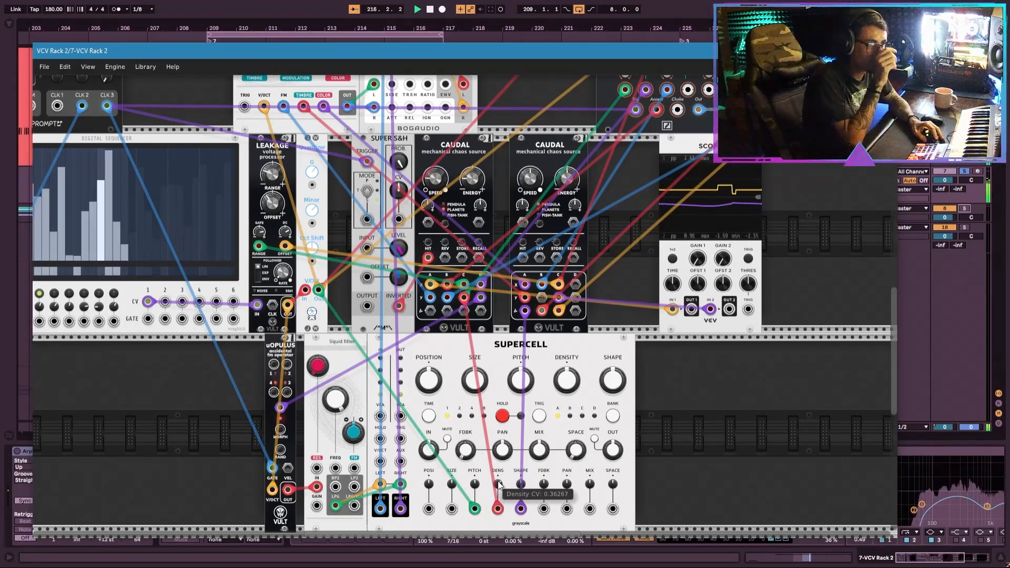
Raise the levels of MixMaster channels 1 and 2 to blend those voices with channel 3
scroll(405, 373, "up", 10)
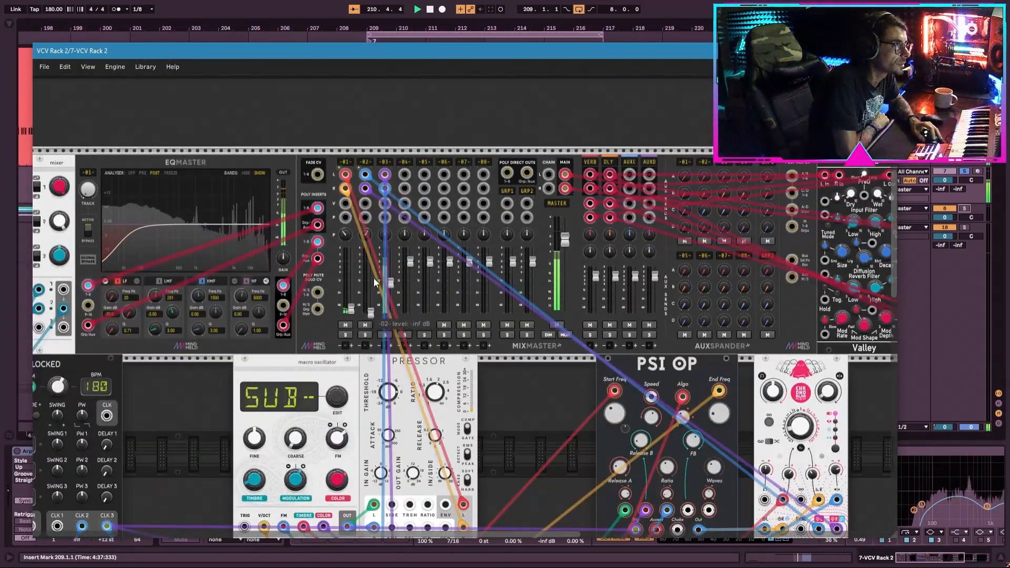
left_click_drag(371, 313, 372, 275)
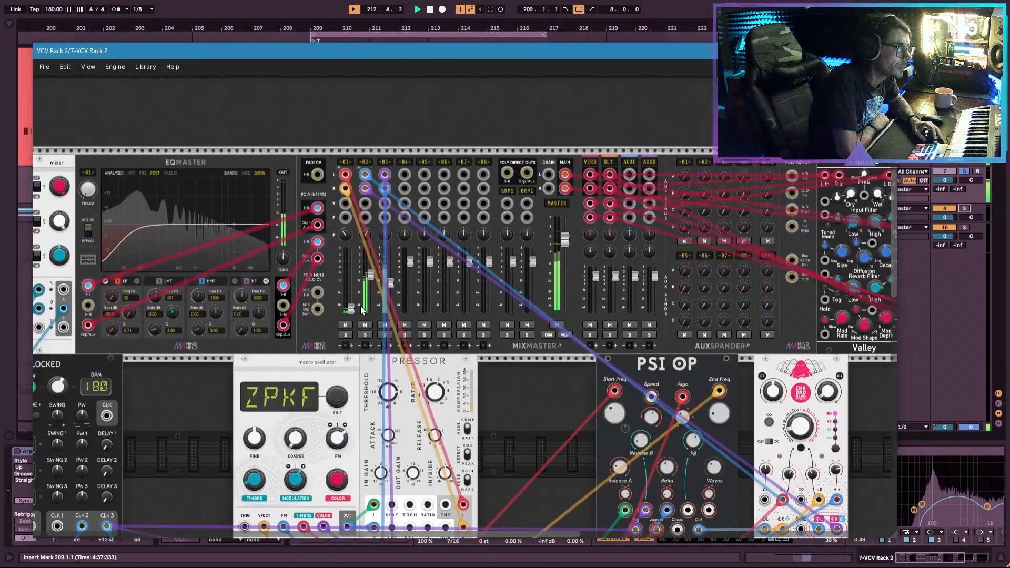
left_click_drag(390, 283, 350, 272)
mouse_move(391, 313)
left_mouse_down()
mouse_move(466, 296)
mouse_move(387, 310)
left_mouse_up()
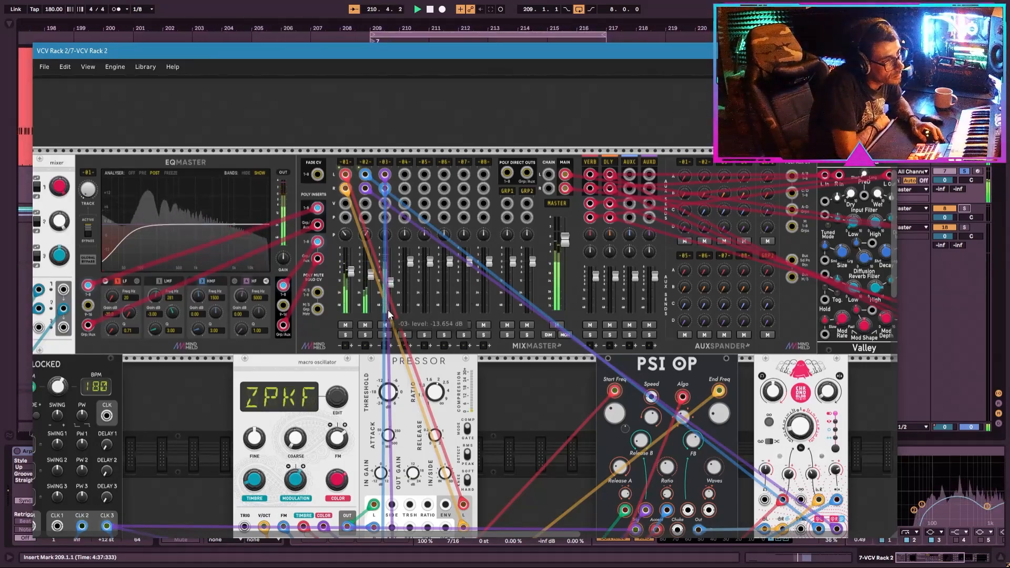
Pull the levels of MixMaster channels 1 and 2 fully down to isolate the third voice
scroll(402, 324, "down", 15)
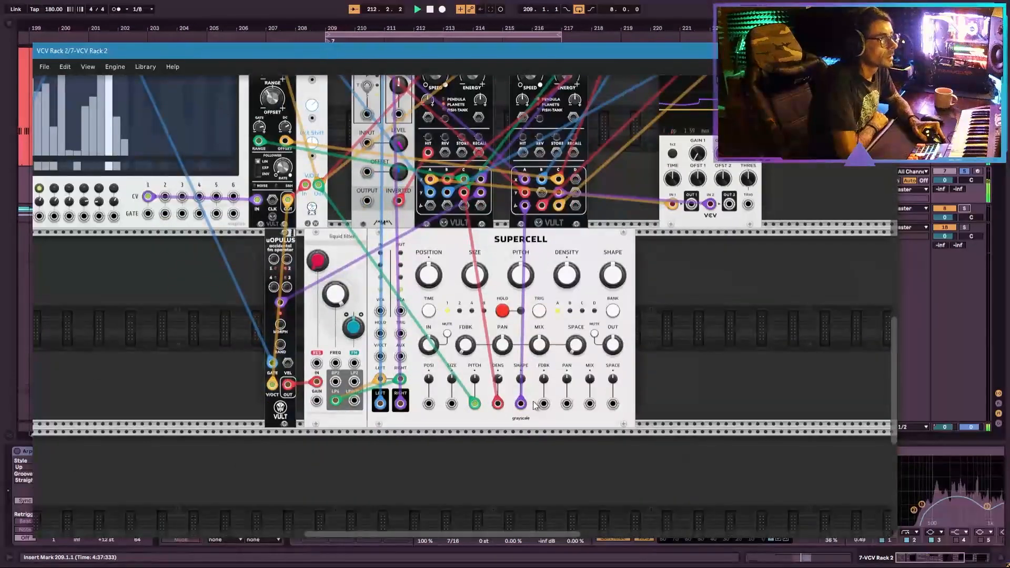
scroll(533, 403, "up", 15)
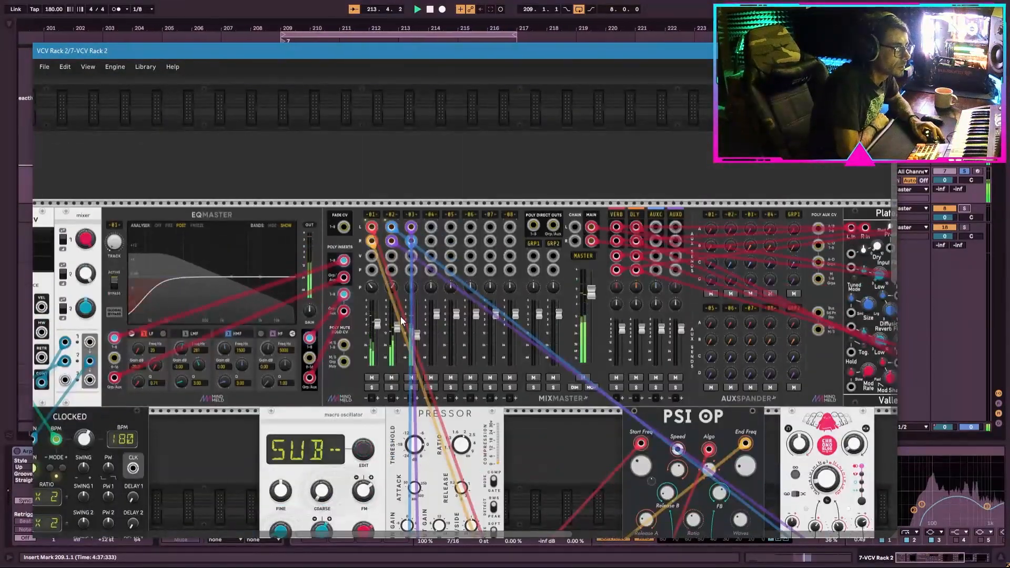
scroll(400, 306, "down", 1)
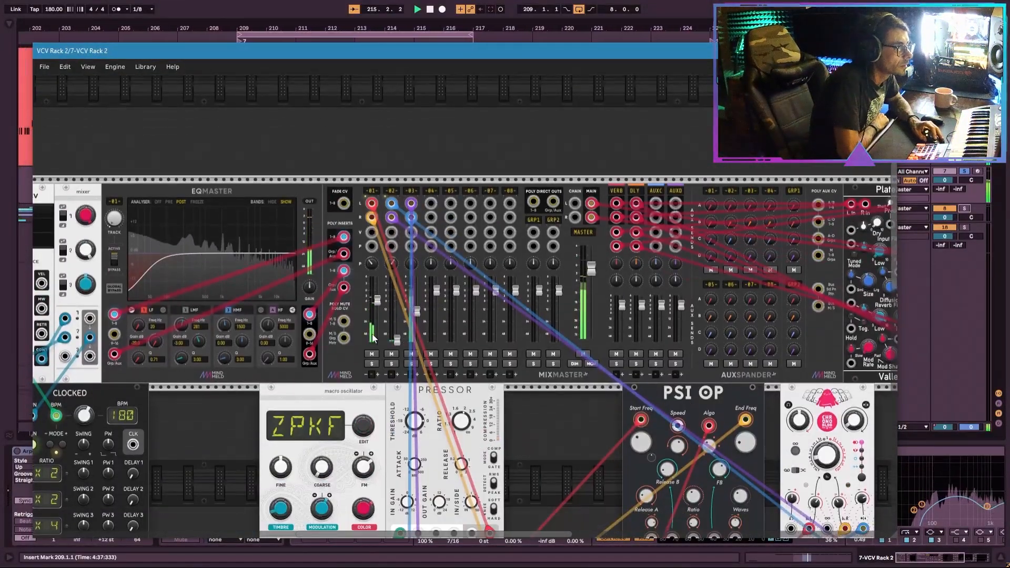
scroll(465, 299, "down", 6)
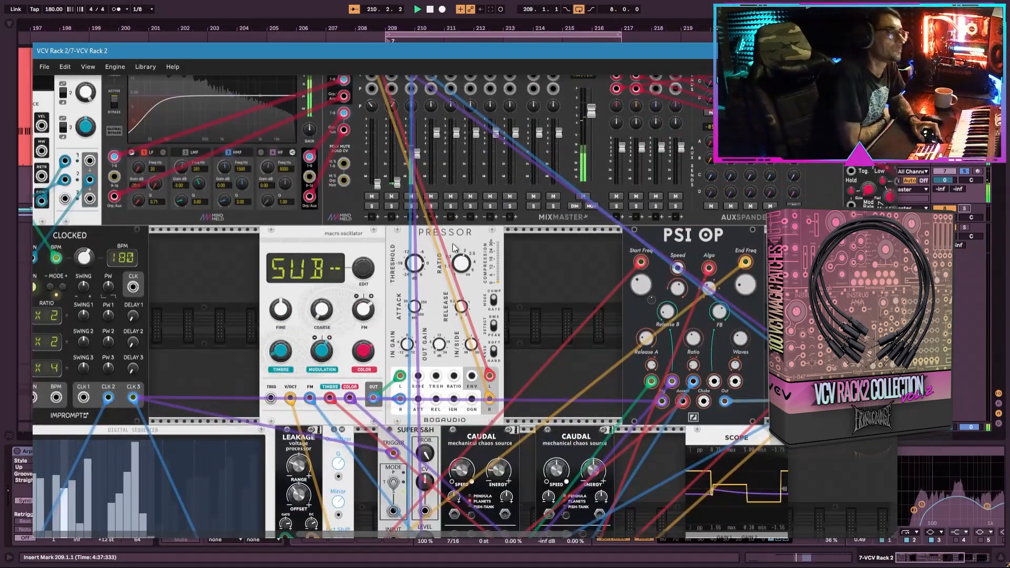
scroll(453, 248, "down", 6)
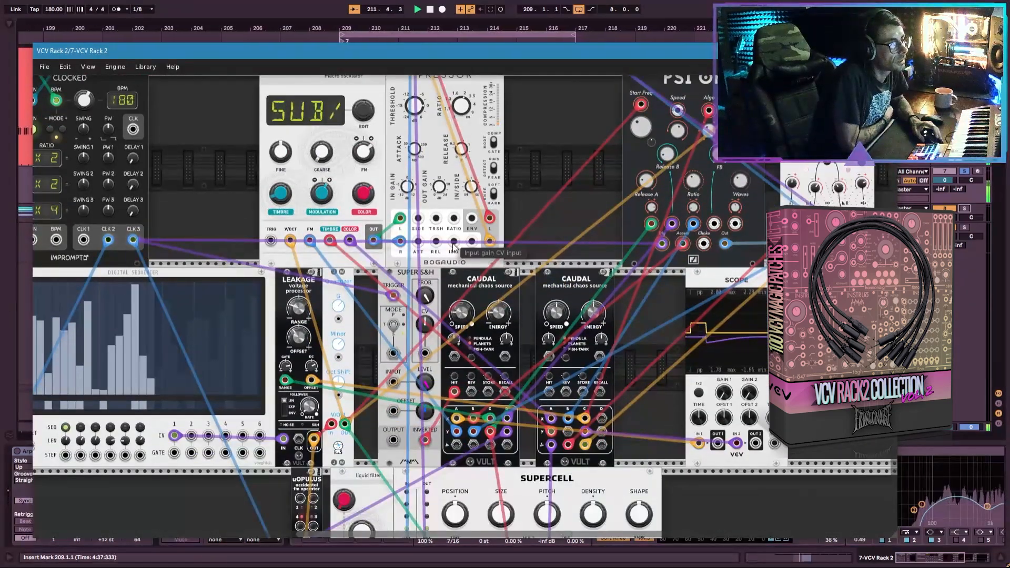
scroll(507, 207, "down", 4)
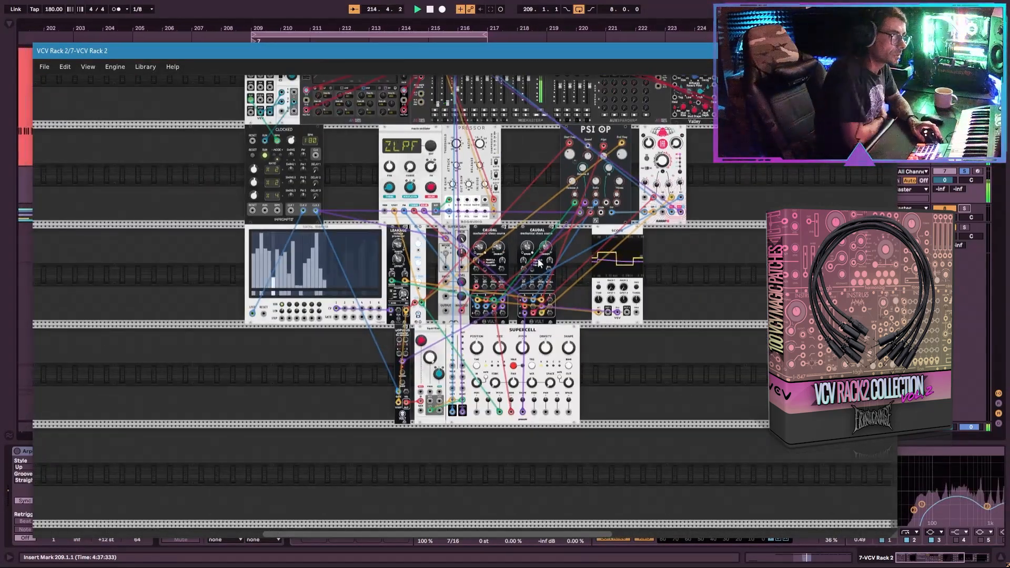
scroll(506, 321, "up", 3)
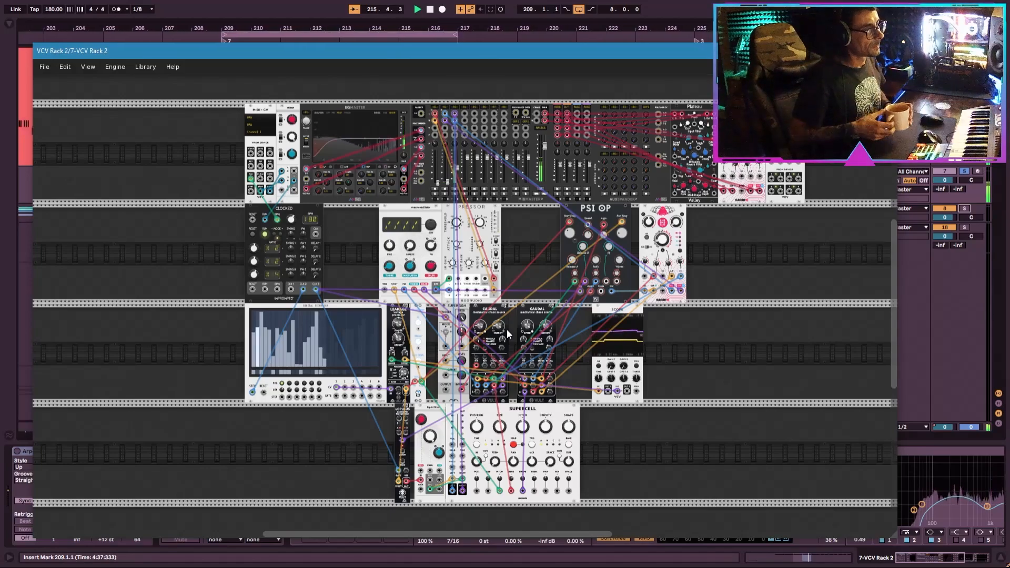
scroll(506, 329, "down", 1)
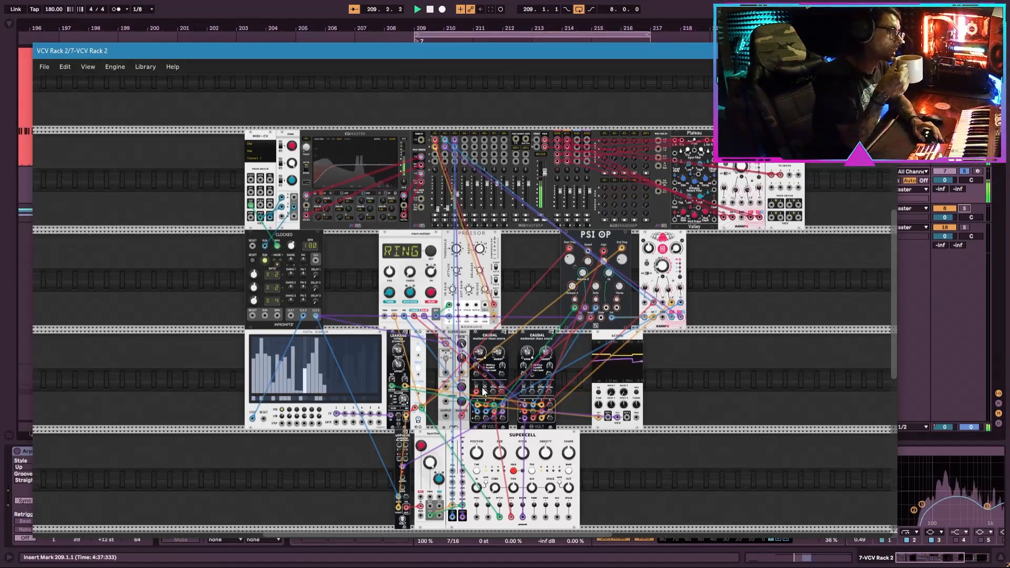